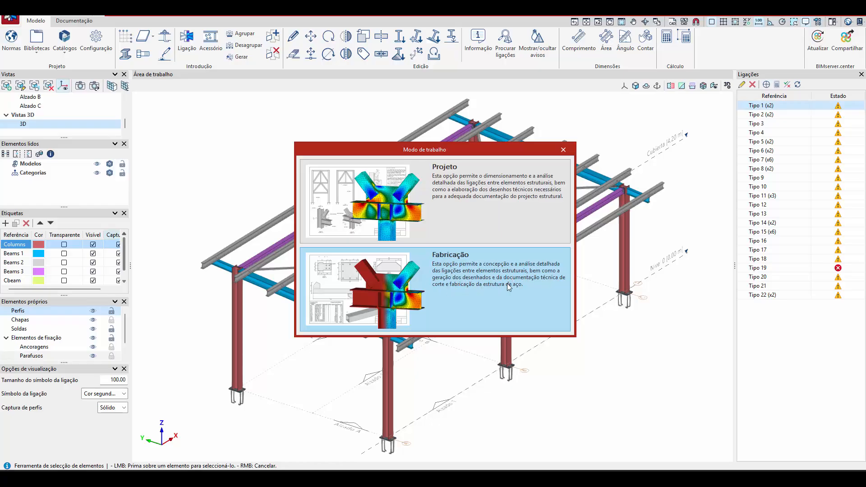
- Choose the Fabricação work mode and link the job to the BIMserver.center project "Desenhos de detalhamento de estruturas metálicas"
left_click(484, 294)
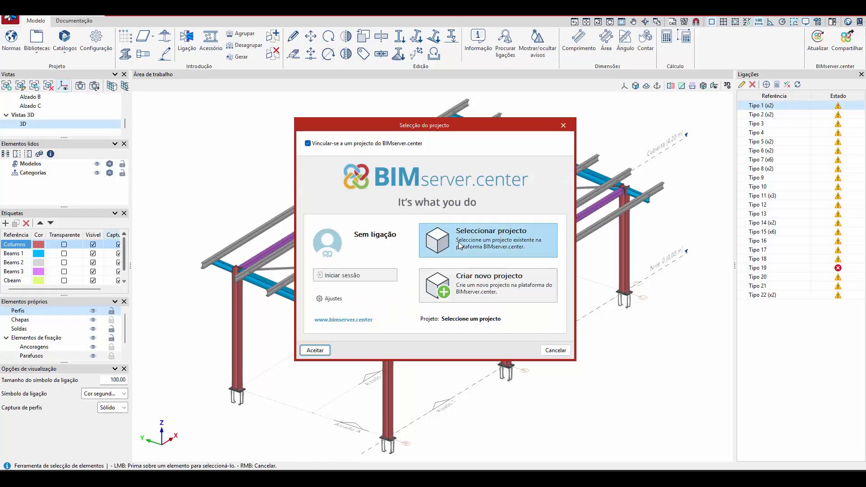
double_click(360, 144)
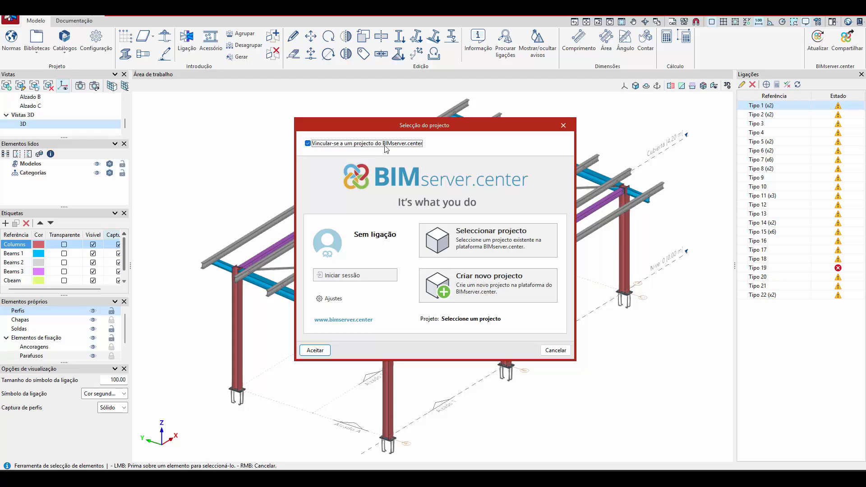
key("ctrl")
key("ctrl")
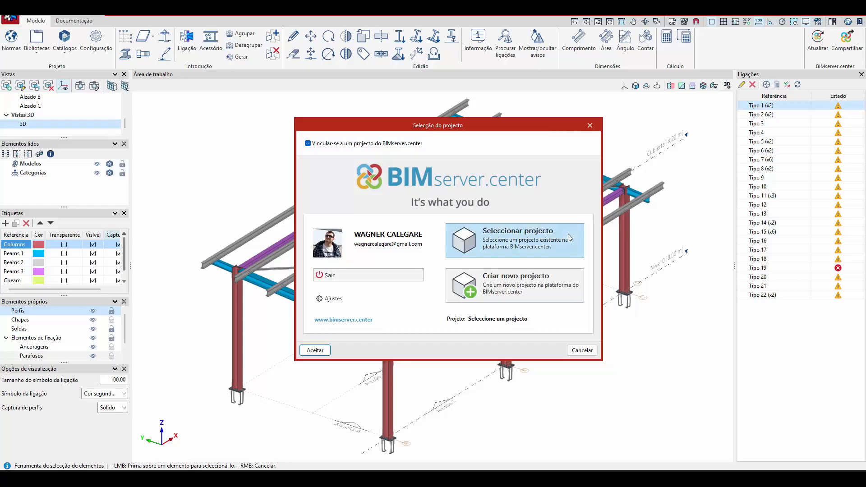
left_click(517, 241)
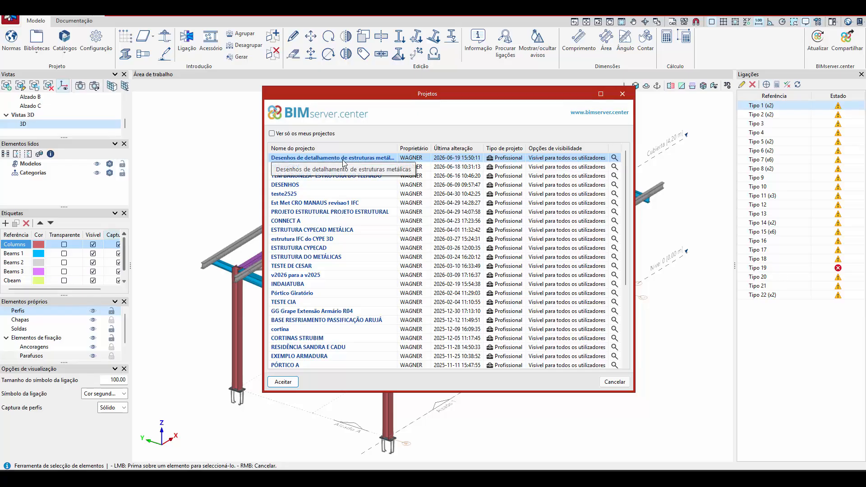
left_click(291, 383)
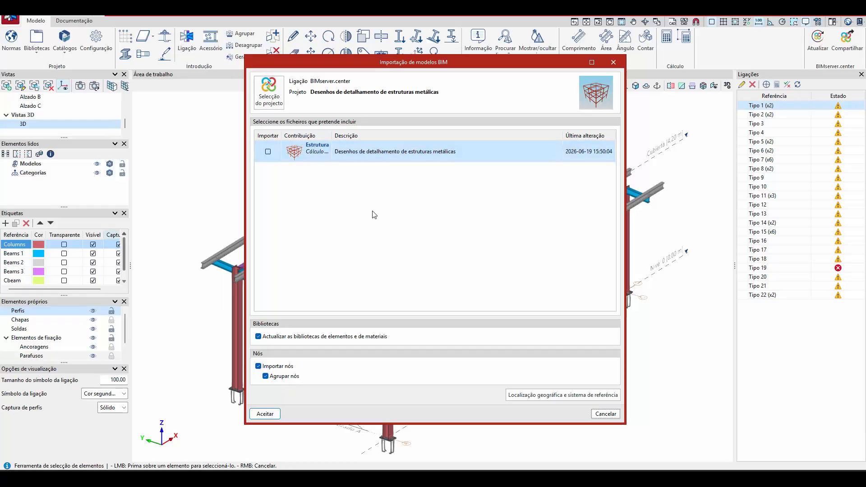
- Import the Estrutura contribution with the labels padrão and PERFIL HP and the HP 200 x 53.0 profile
left_click(268, 151)
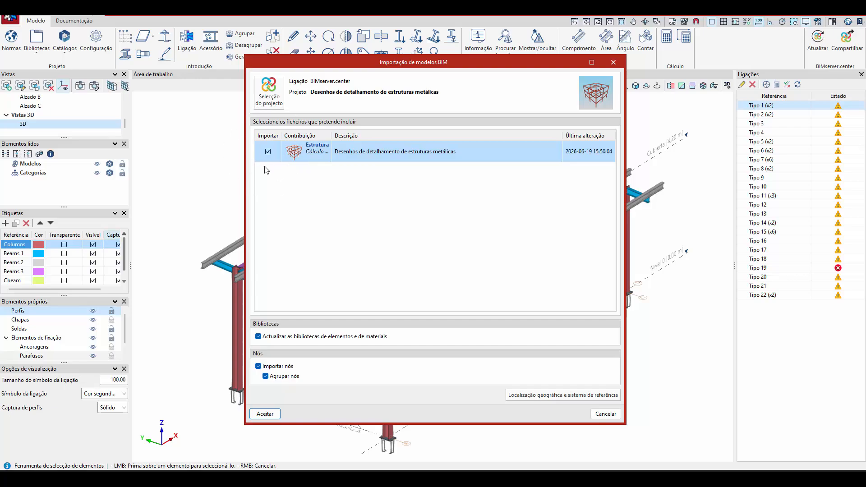
left_click(276, 409)
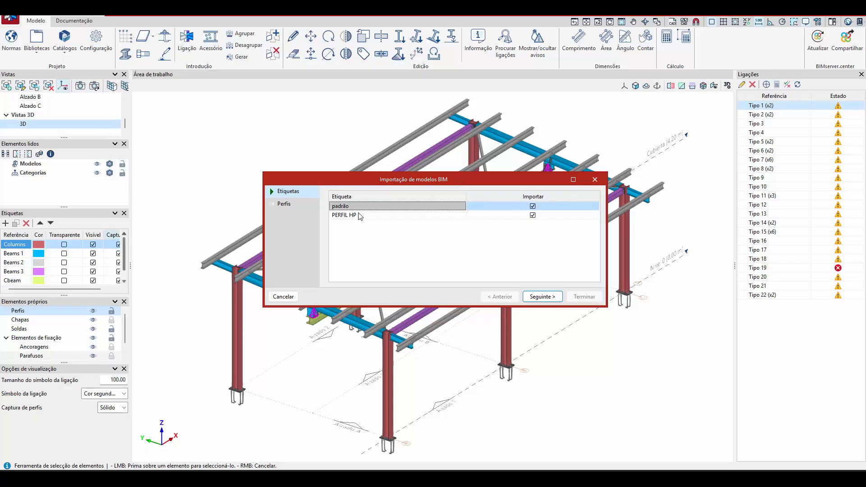
left_click(536, 299)
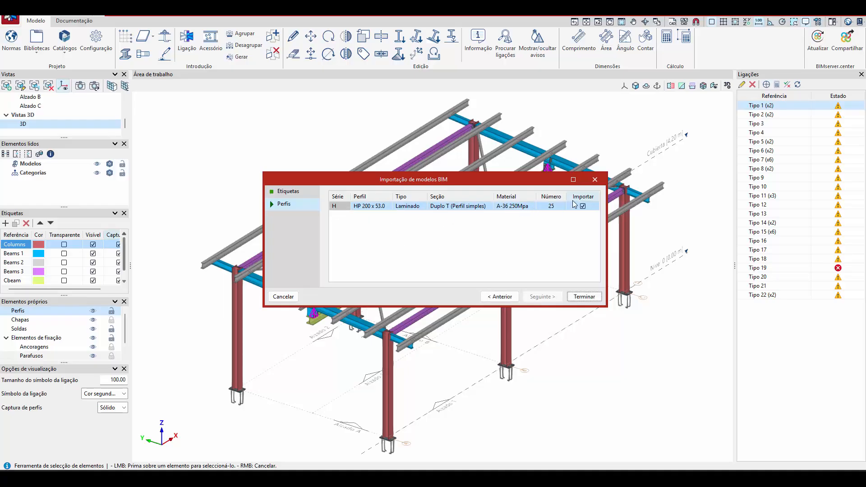
left_click(584, 296)
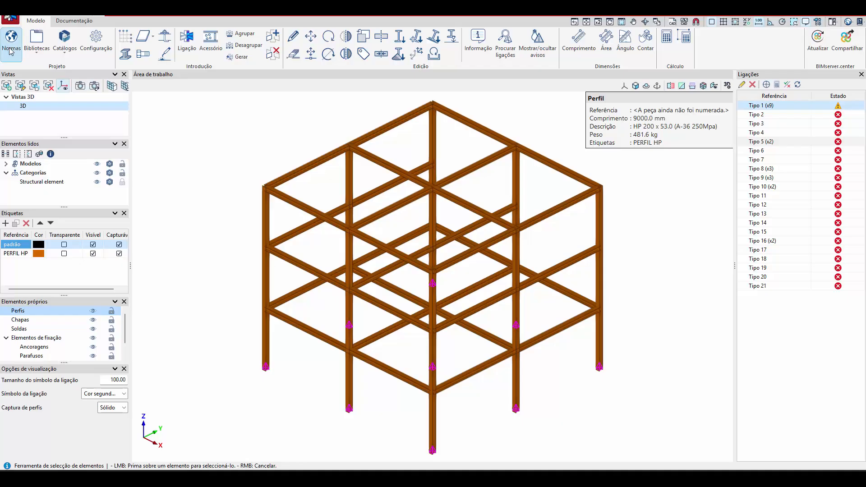
- Examine the elements and materials library and the profile types offered for a new bar, without adding anything
left_click(37, 56)
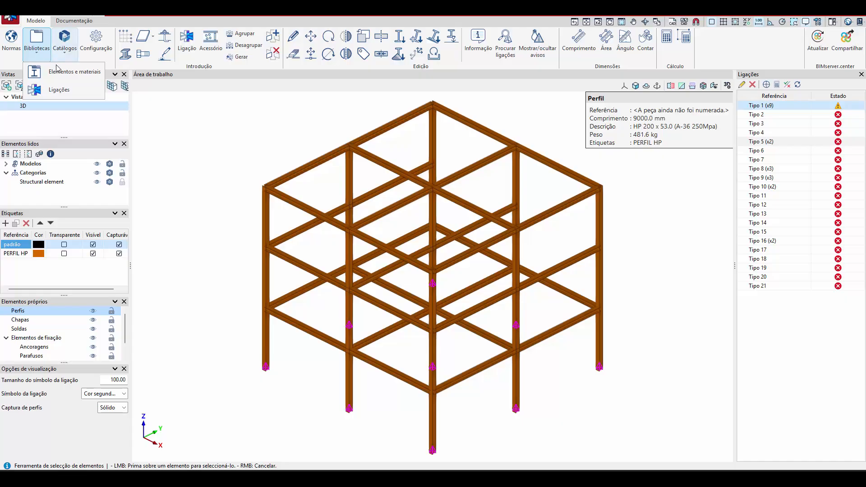
left_click(71, 74)
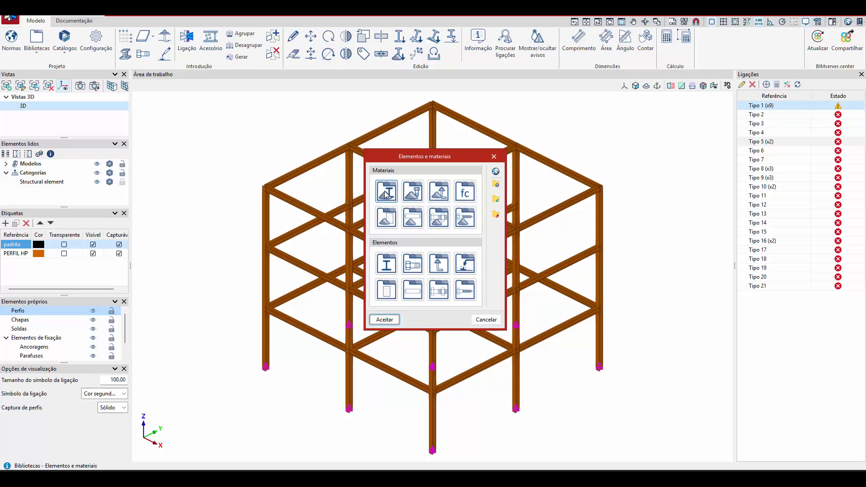
left_click(486, 320)
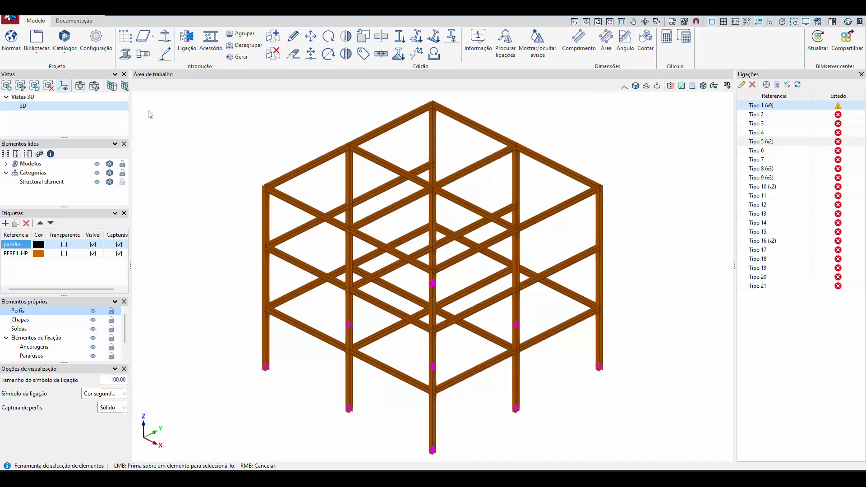
left_click(127, 55)
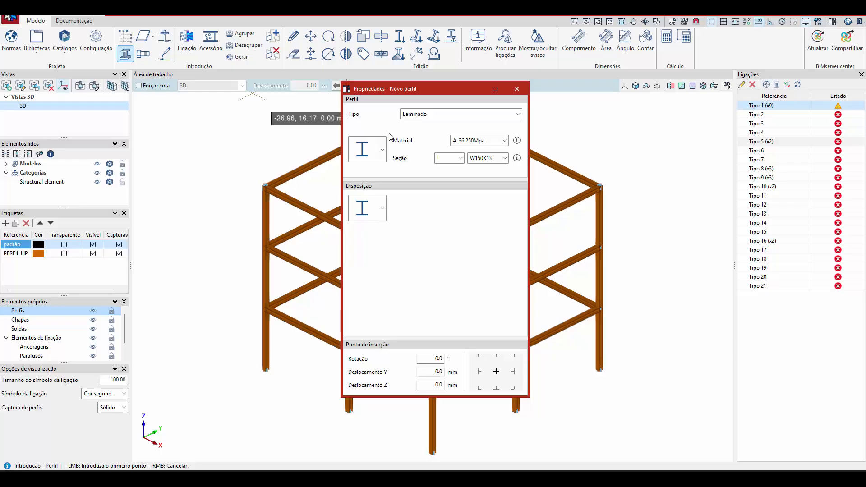
left_click(446, 115)
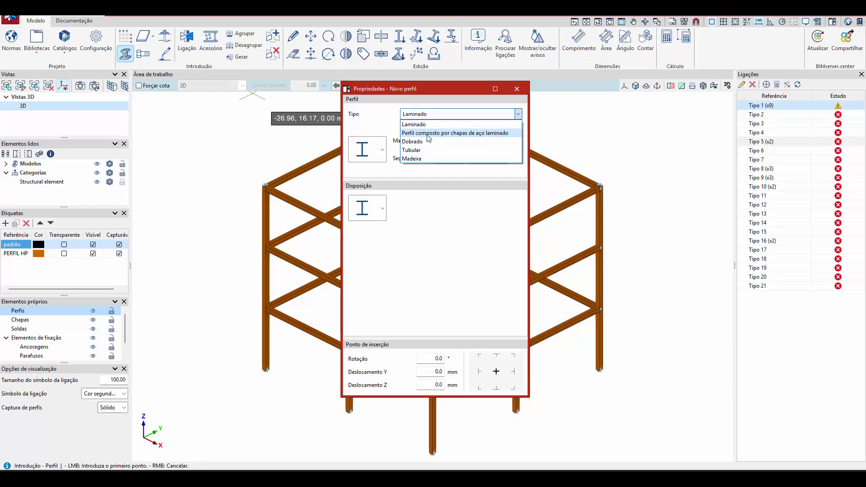
left_click(424, 158)
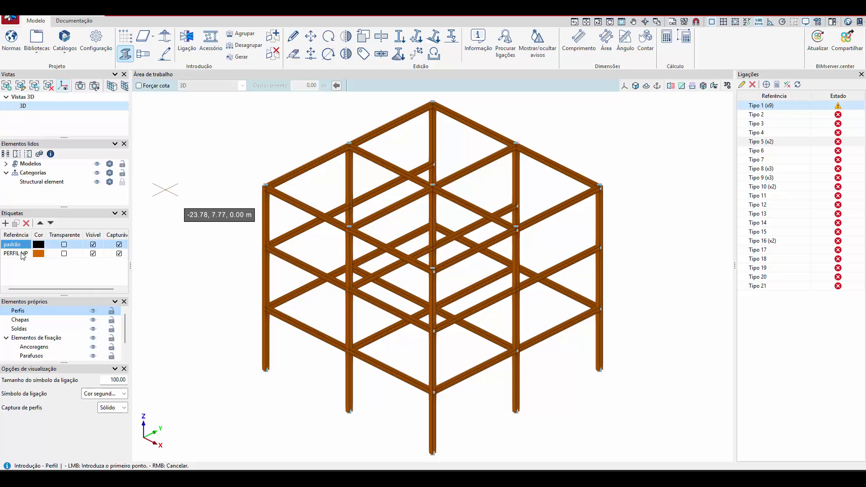
key("ctrl")
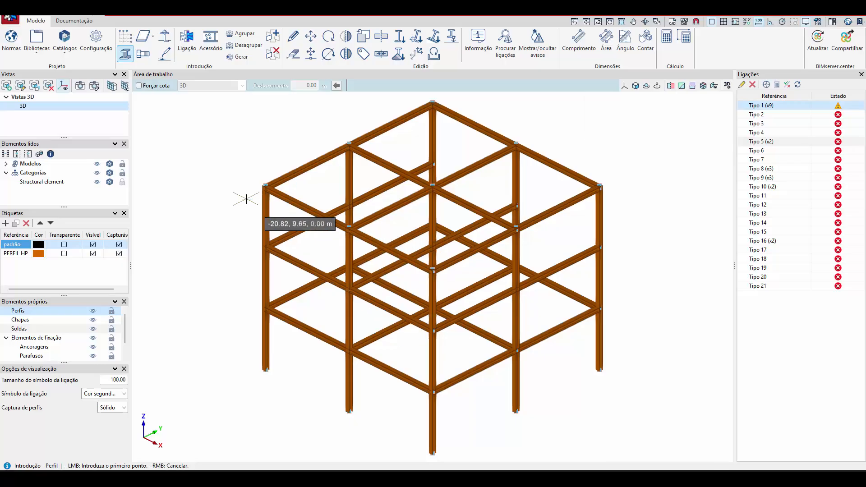
left_click(187, 44)
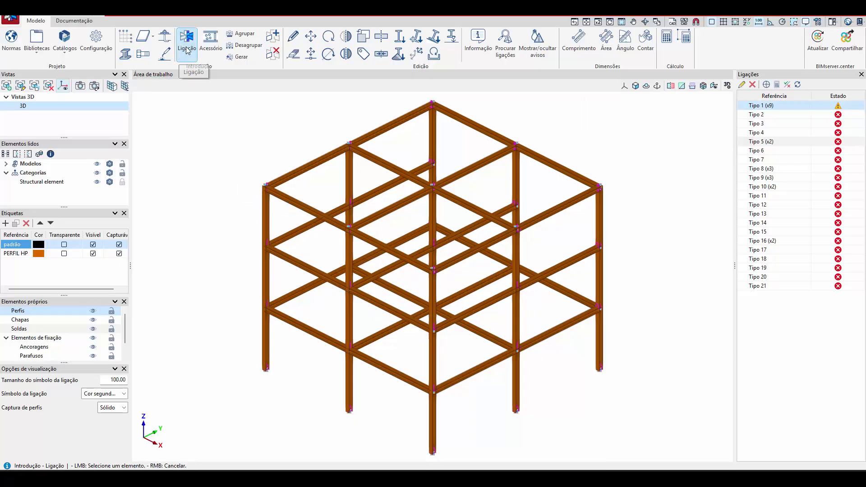
left_click(187, 50)
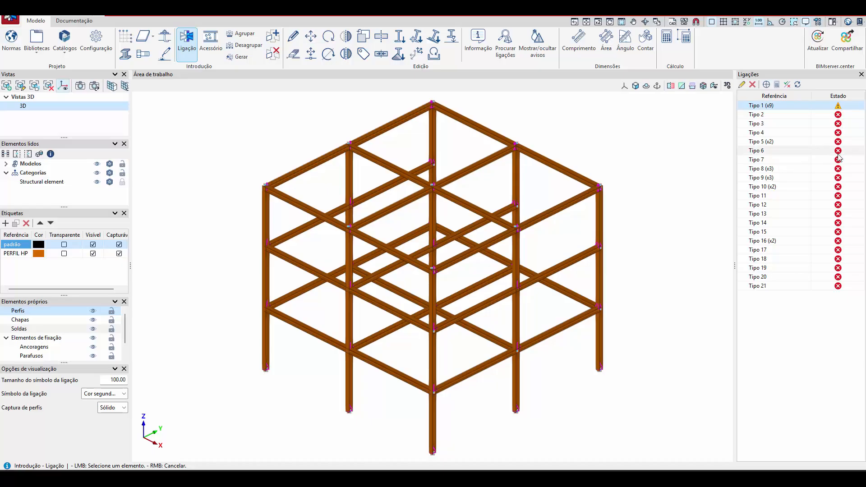
left_click(741, 84)
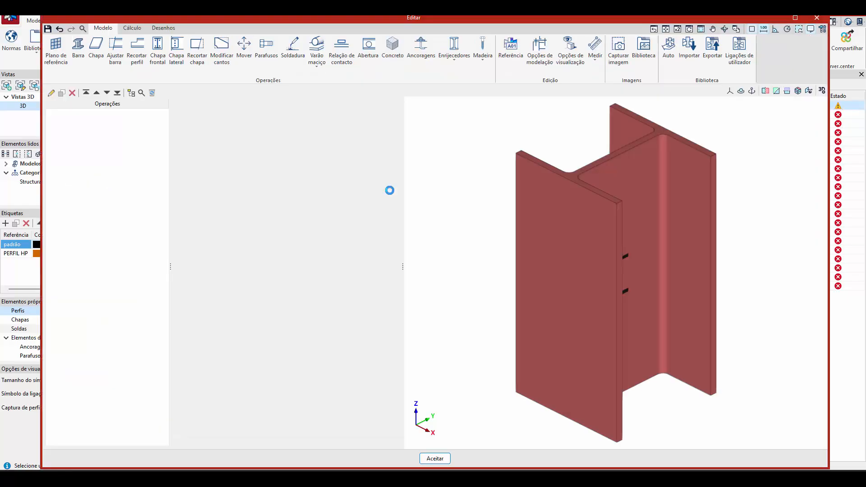
left_click(821, 18)
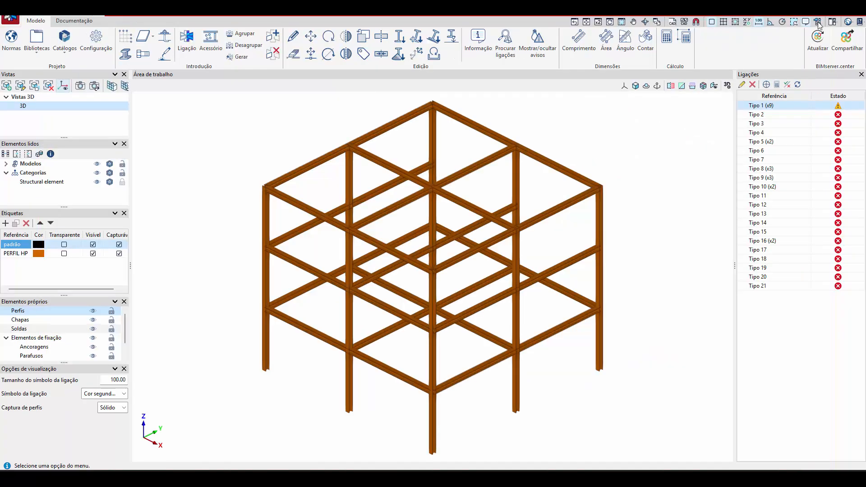
- Open for editing the roof-level connection midway between the frame's left and front corner columns
left_click(293, 38)
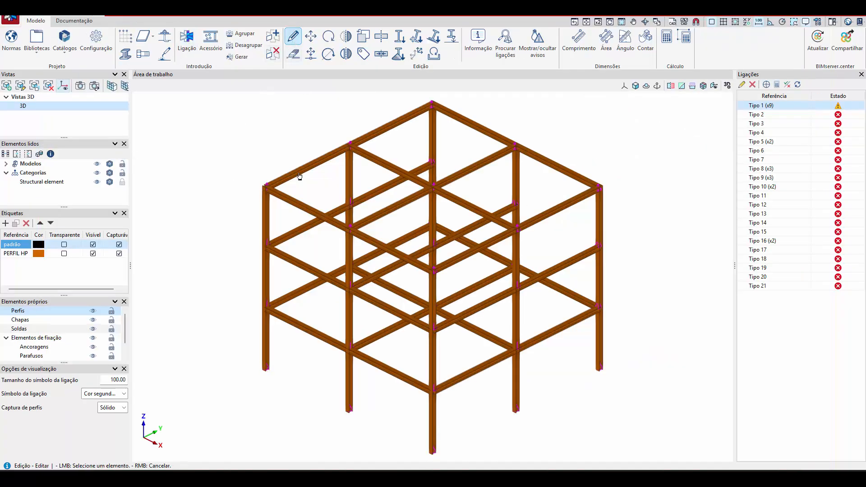
left_click(349, 227)
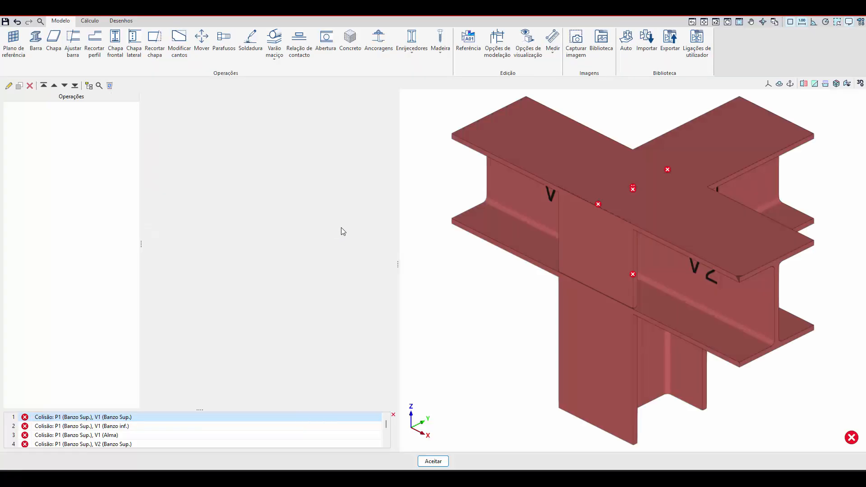
scroll(618, 263, "down", 4)
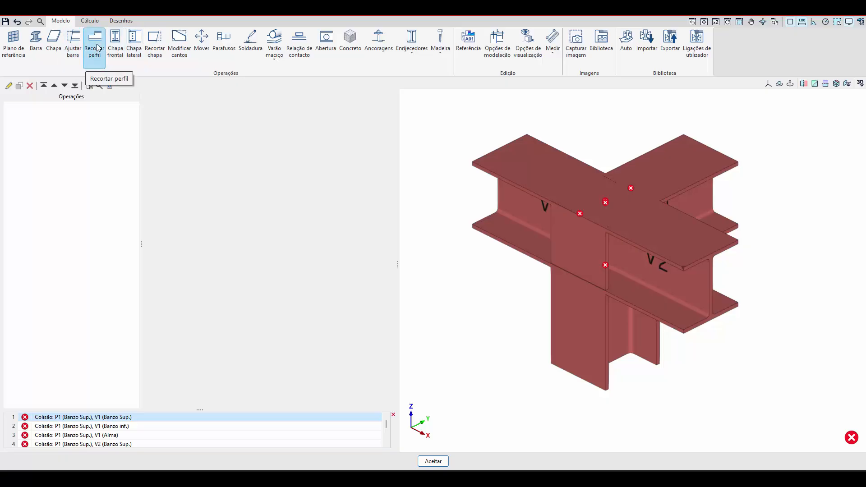
- Add a bar adjustment fitting V1 to bar V2 at the nearest plate, with welds on flanges and web
left_click(72, 45)
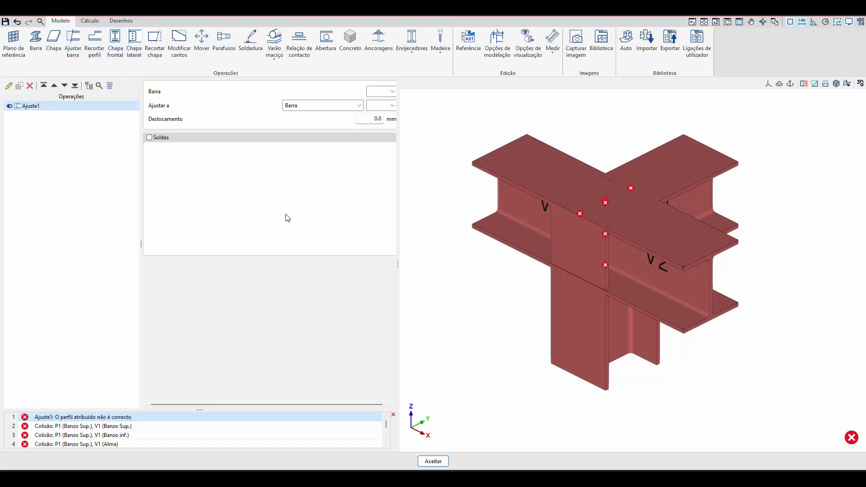
left_click_drag(396, 264, 453, 257)
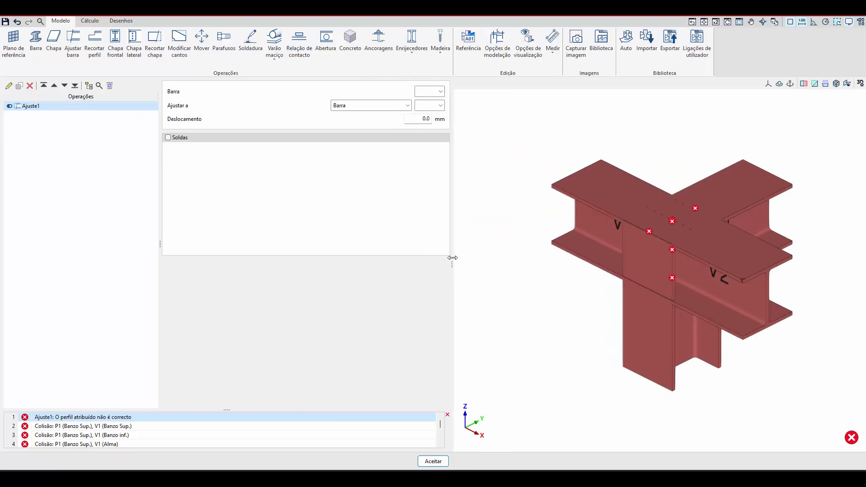
middle_click_drag(702, 313, 589, 305)
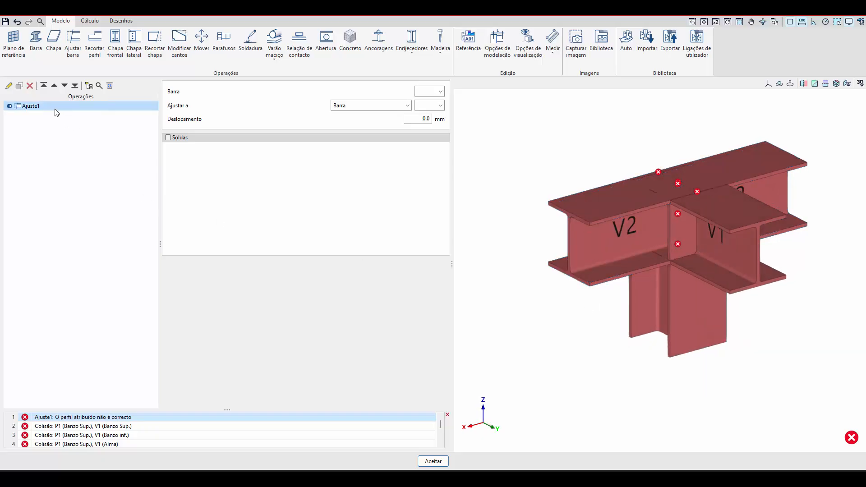
left_click(428, 92)
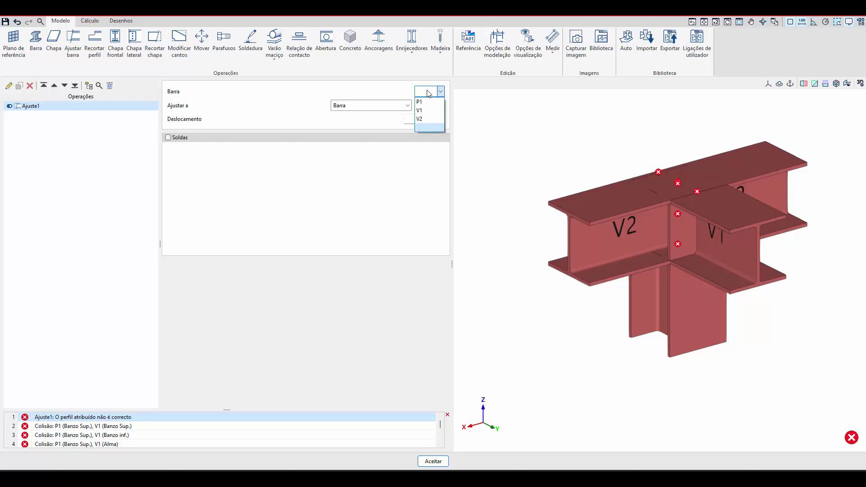
left_click(425, 111)
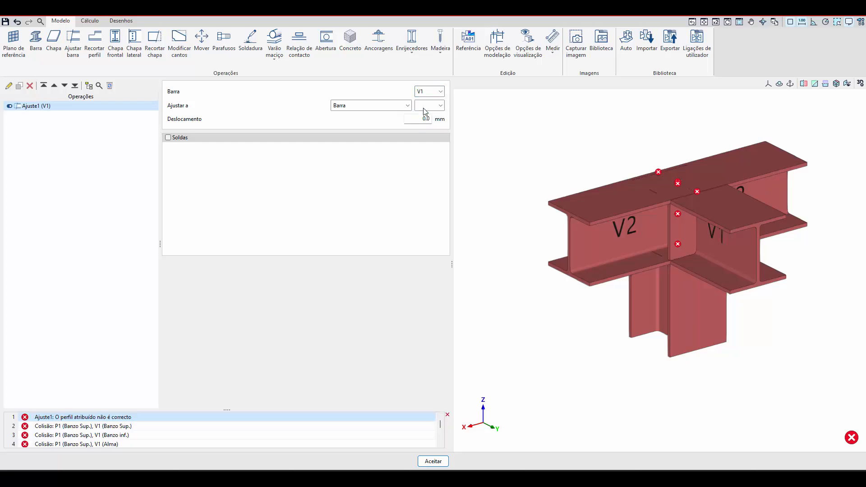
left_click(429, 105)
left_click(427, 124)
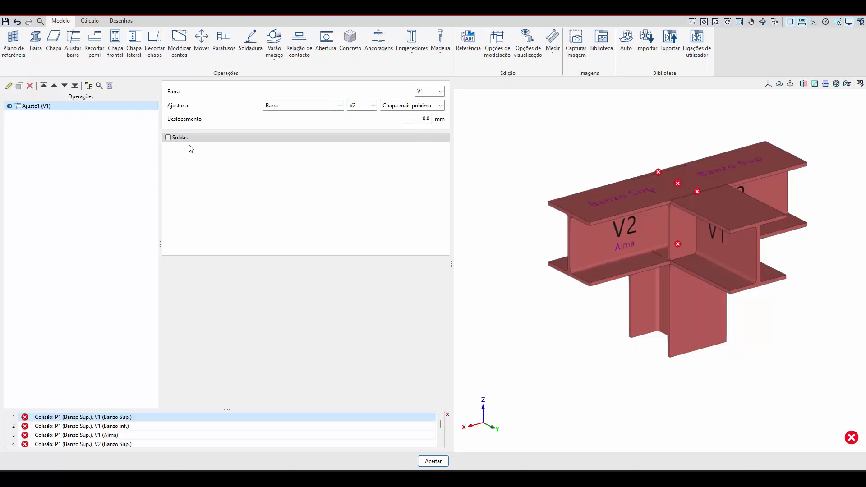
left_click(170, 138)
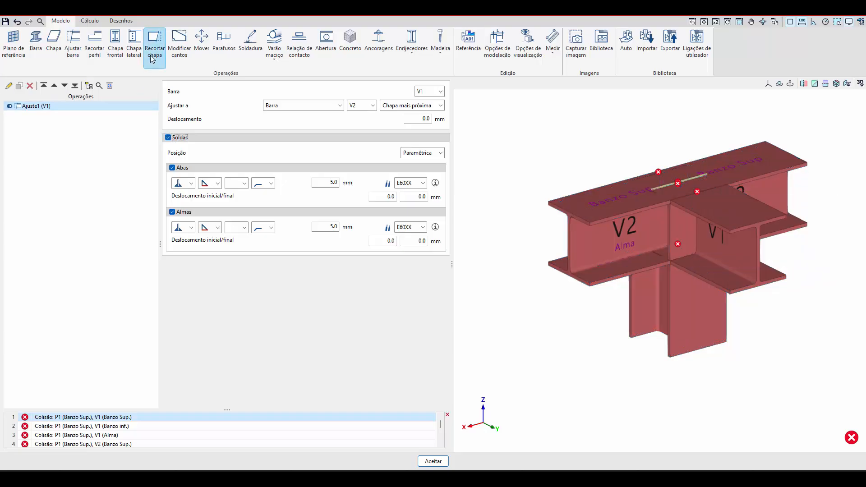
- Add an upper profile notch to bar V1 with the cut type "Com raio de concordância"
left_click(97, 50)
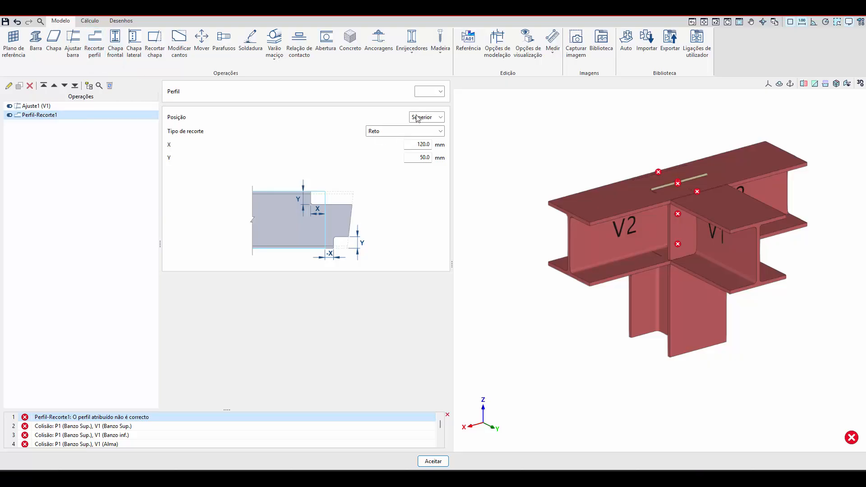
left_click(427, 94)
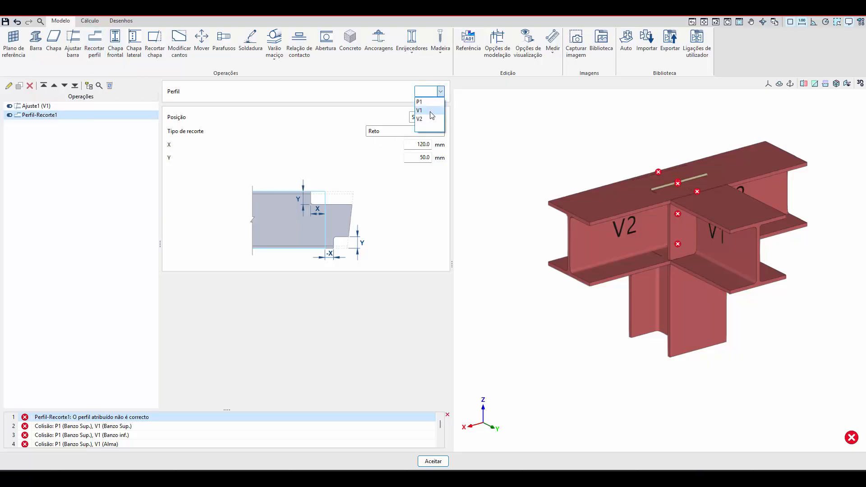
left_click(432, 111)
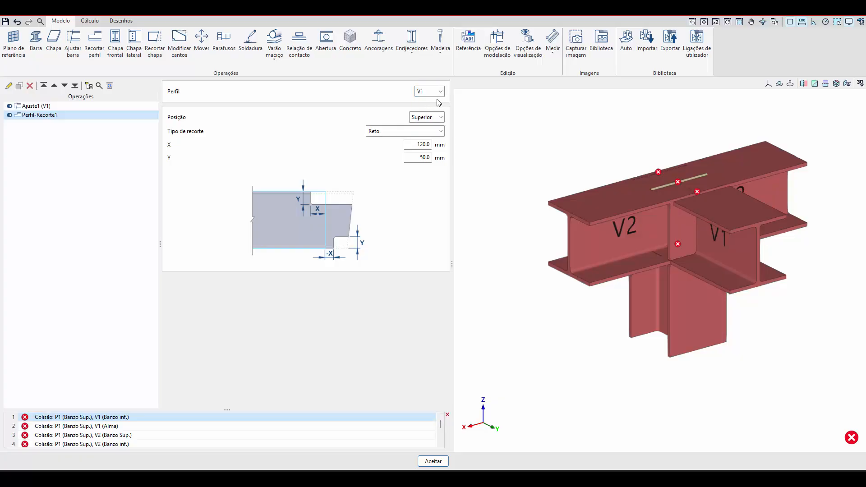
left_click(438, 132)
left_click(399, 158)
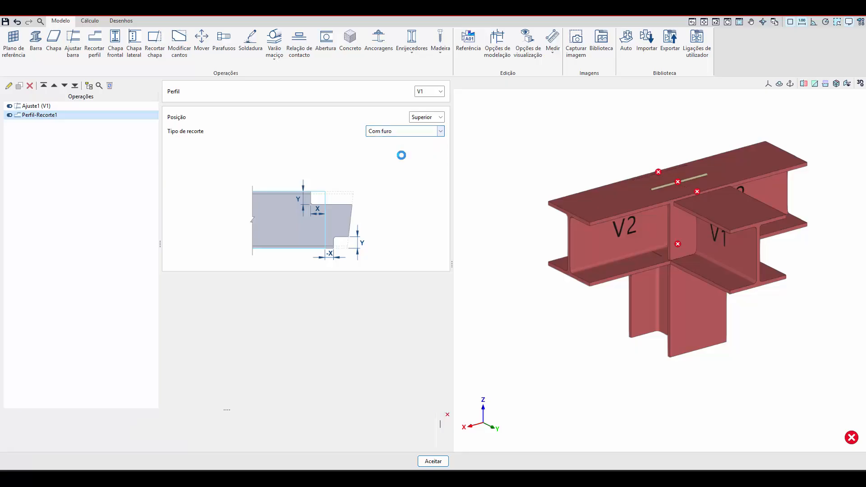
left_click(415, 133)
left_click(411, 148)
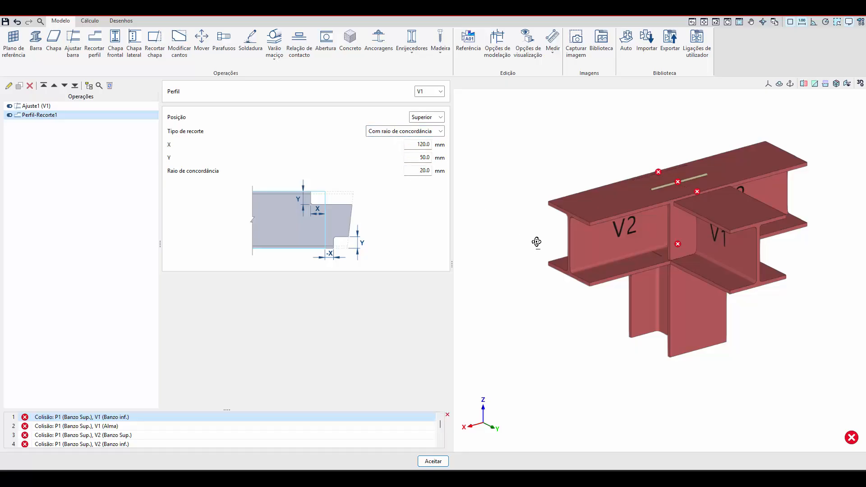
- Change the cut type of the upper notch on bar V1 to "Reto"
middle_click_drag(537, 242, 573, 226)
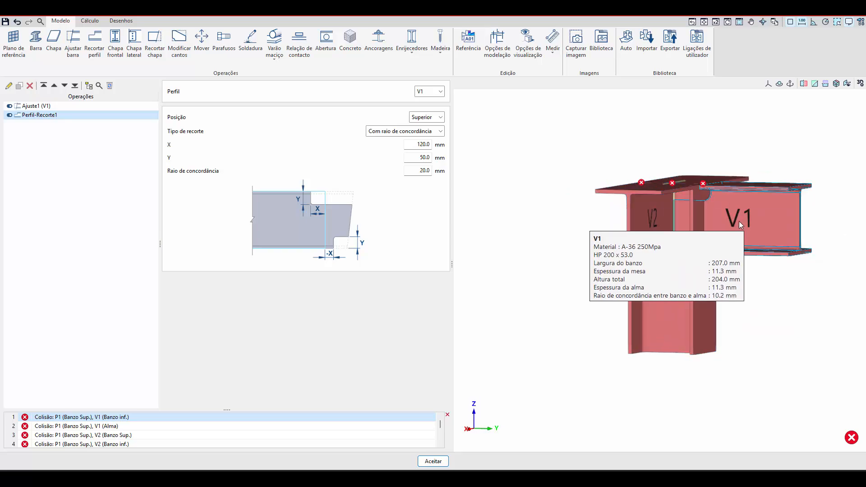
middle_click_drag(740, 222, 707, 241)
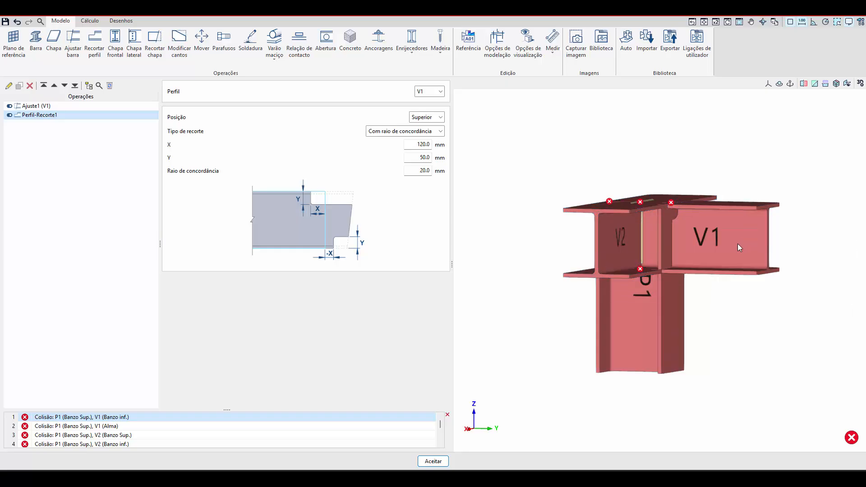
left_click(428, 131)
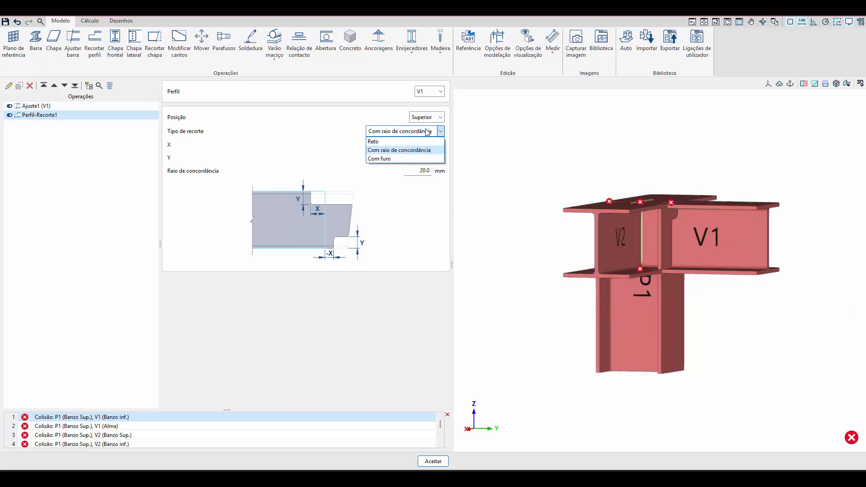
left_click(402, 141)
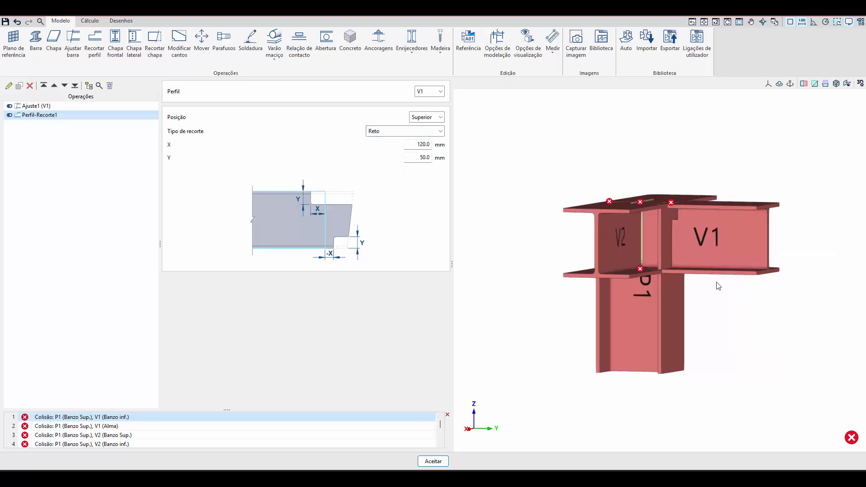
- Duplicate the upper notch of bar V1 and set the copy's position to "Inferior"
mouse_move(643, 259)
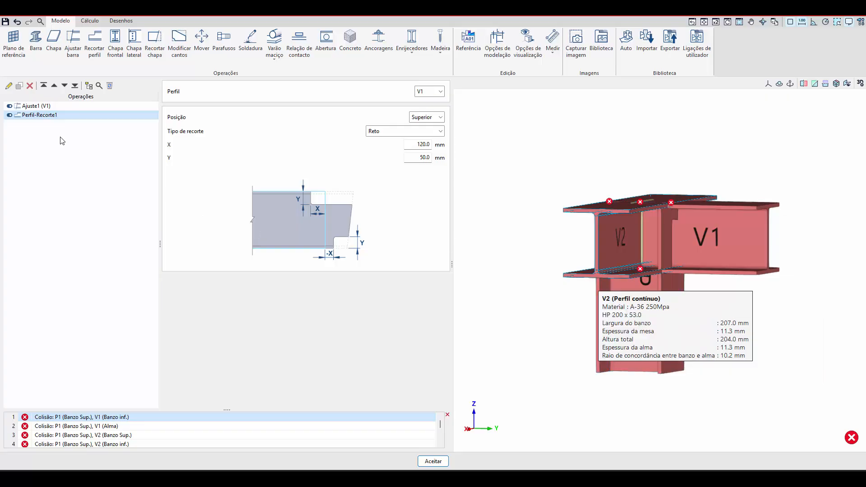
left_click(19, 85)
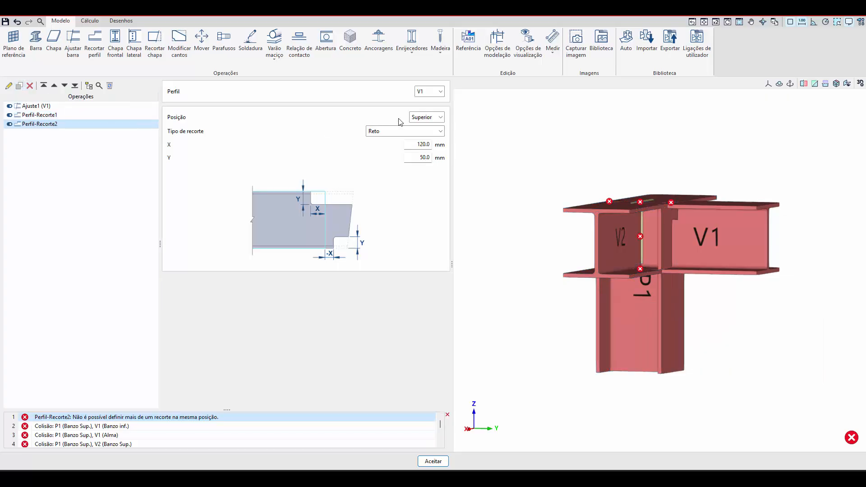
left_click(431, 118)
left_click(422, 128)
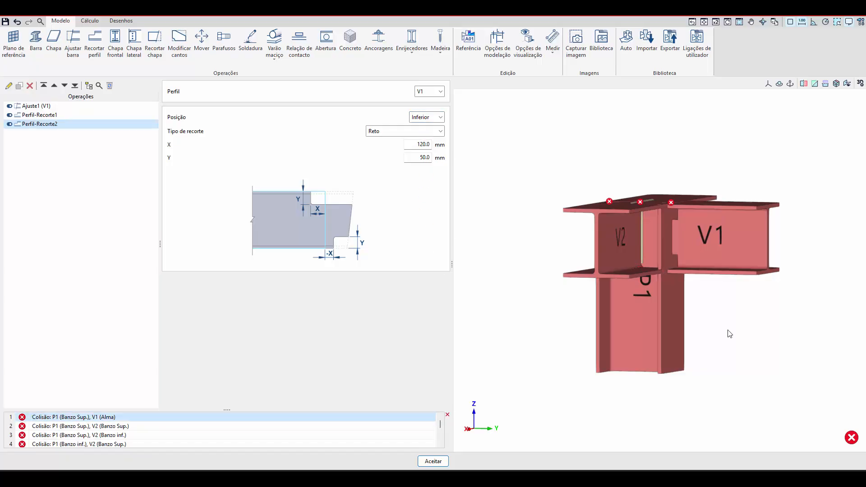
scroll(712, 256, "up", 5)
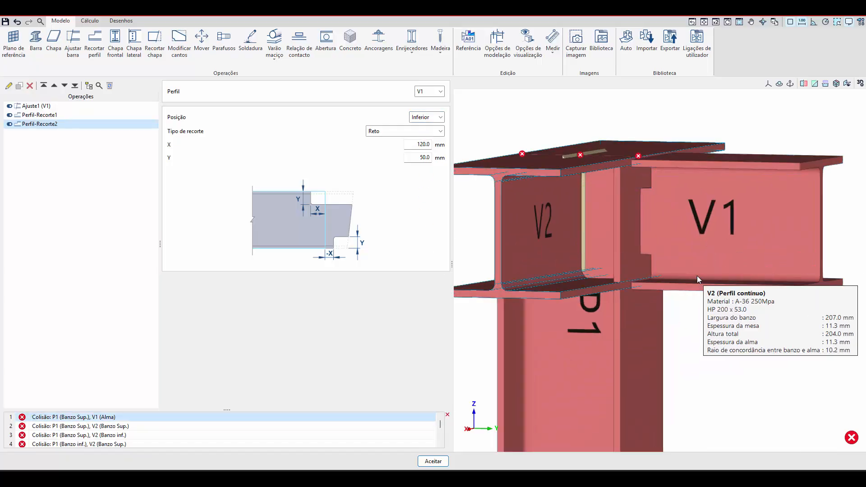
middle_click_drag(697, 270, 600, 291)
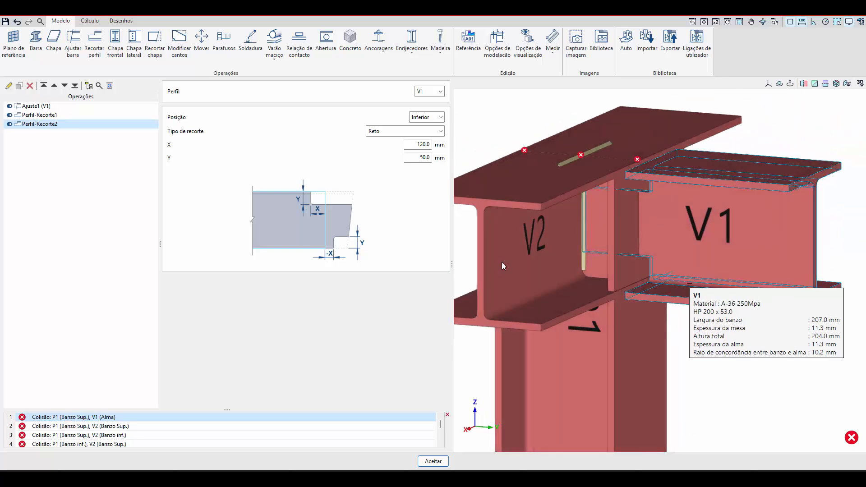
- Try to redefine the bar adjustment Ajuste1 so that bar V2 is fitted to column P1
left_click(32, 106)
left_click(432, 91)
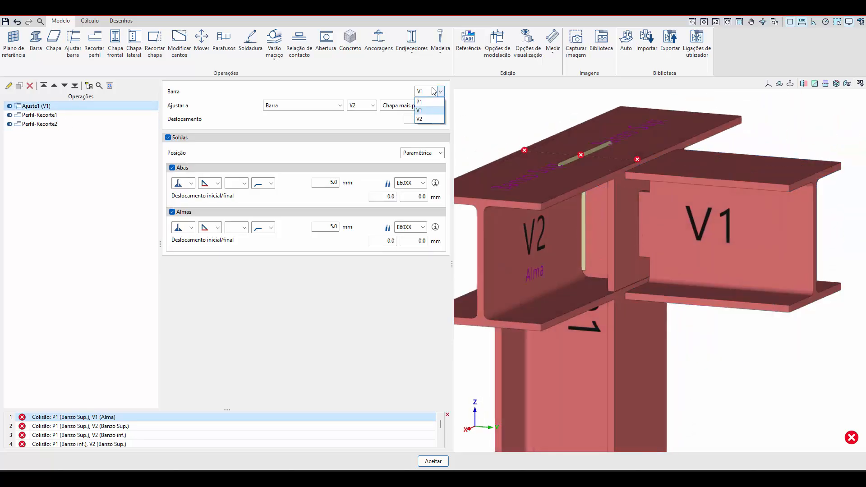
left_click(422, 119)
left_click(366, 105)
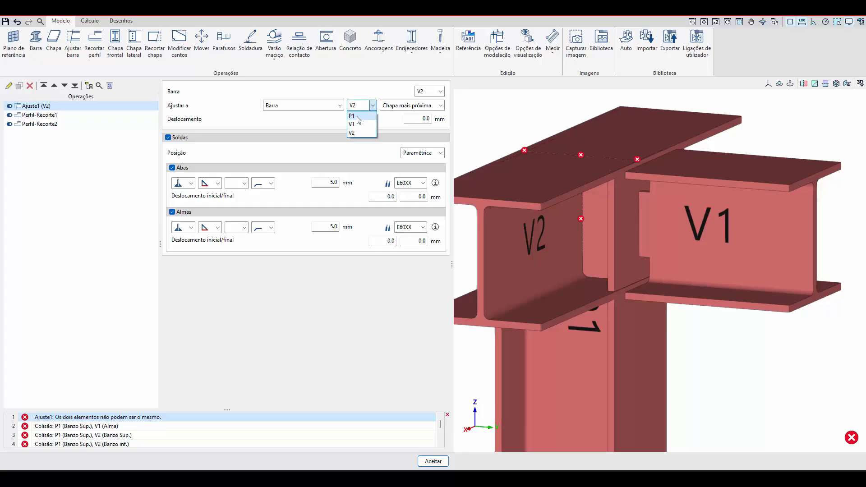
left_click(358, 118)
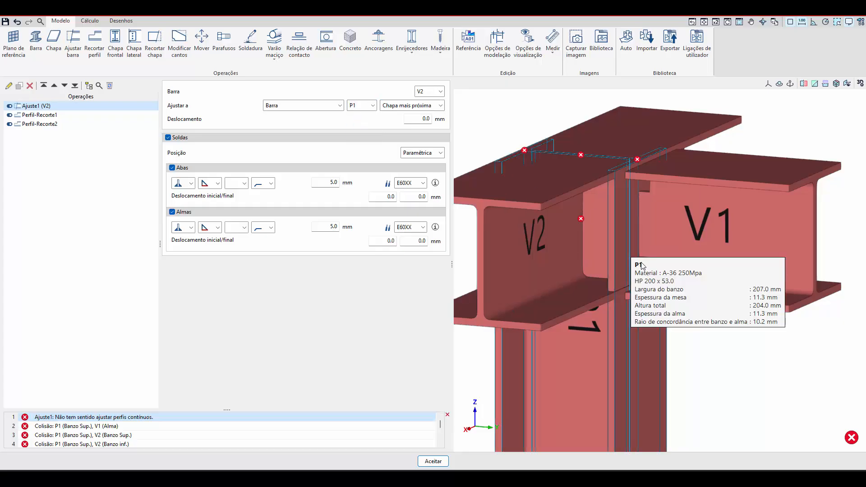
- Redefine the bar adjustment Ajuste1 so that column P1 is fitted to bar V2 at the nearest plate
middle_click_drag(698, 282, 557, 280)
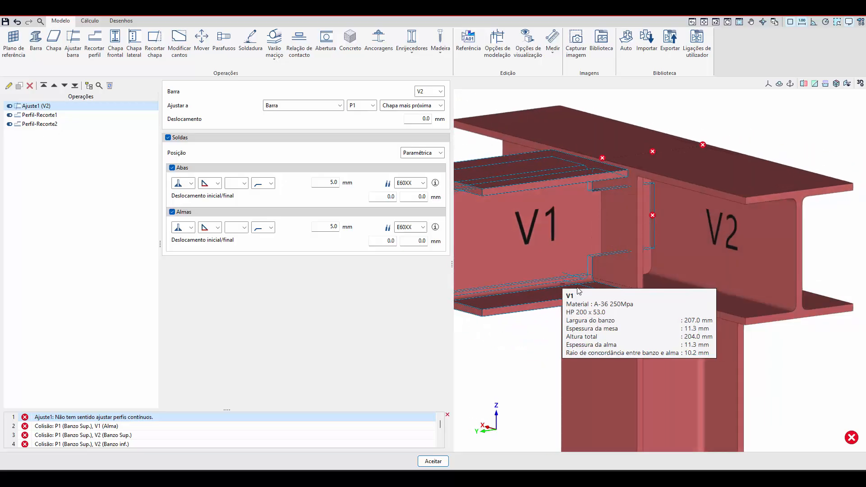
left_click(422, 92)
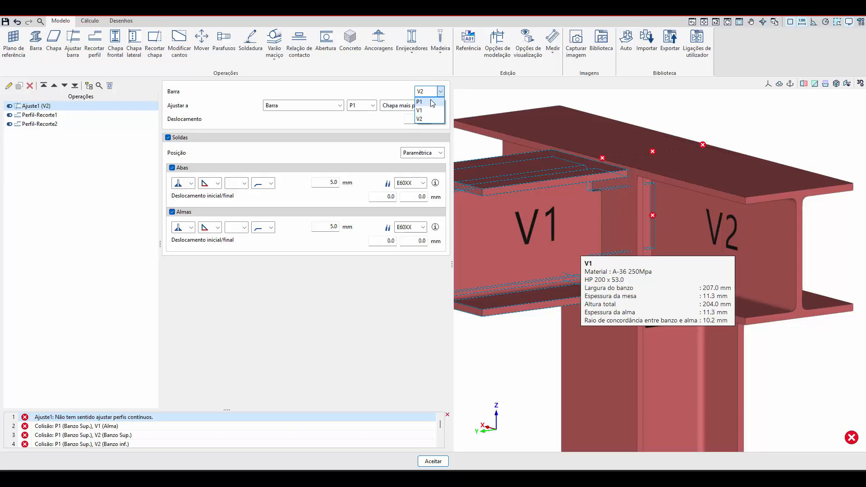
left_click(426, 100)
left_click(373, 105)
left_click(352, 132)
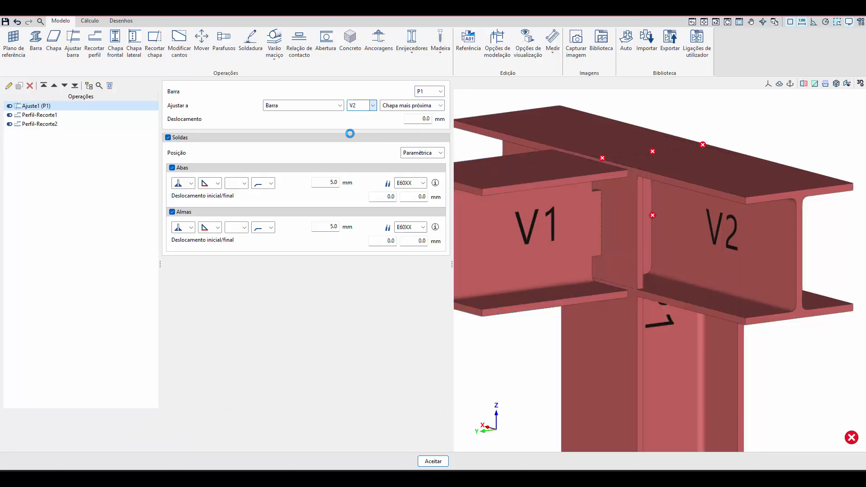
scroll(710, 358, "down", 5)
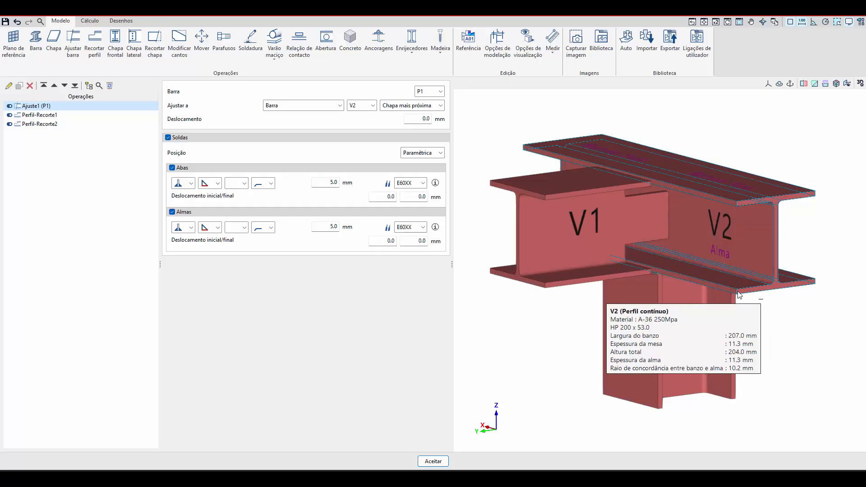
middle_click_drag(765, 294, 615, 296)
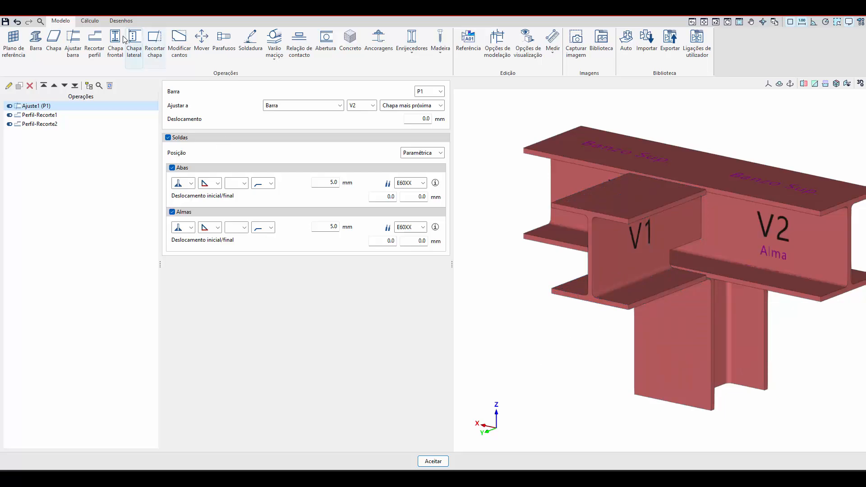
- Insert the predefined views Vista 3D, Alçado, Alçado lateral and Planta at scale factor 10 into the connection's drawing
left_click(121, 21)
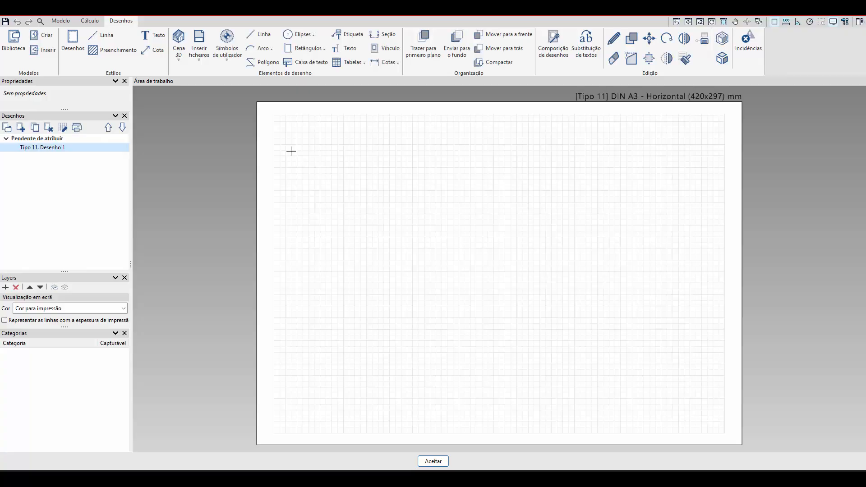
left_click(177, 58)
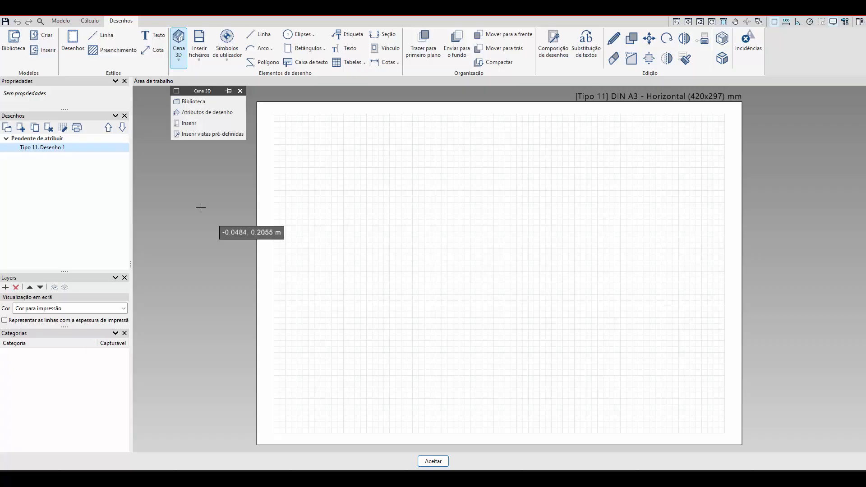
left_click(194, 134)
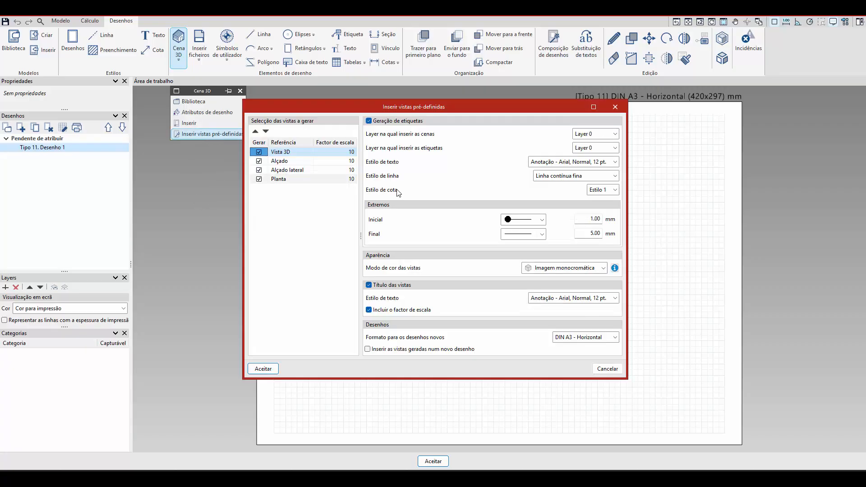
left_click(263, 369)
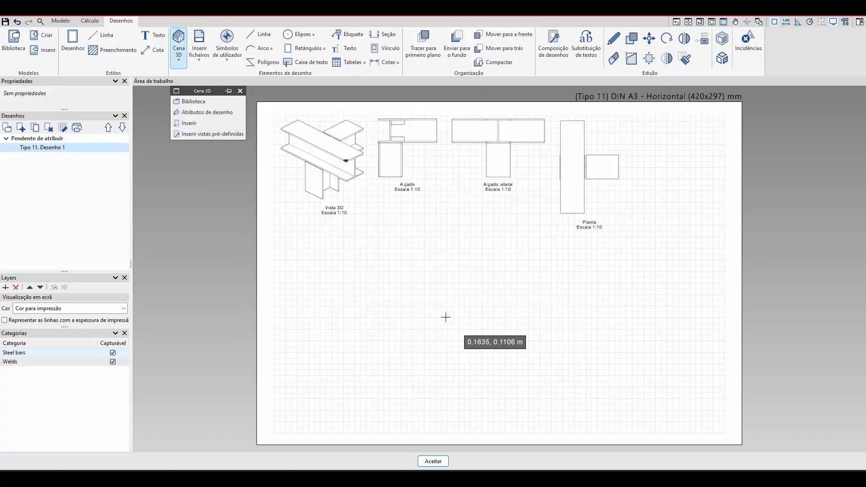
- Compare image modes for the Vista 3D scene, including "Imagem vectorial", and set it to "Imagem híbrida"
left_click(614, 38)
left_click(342, 177)
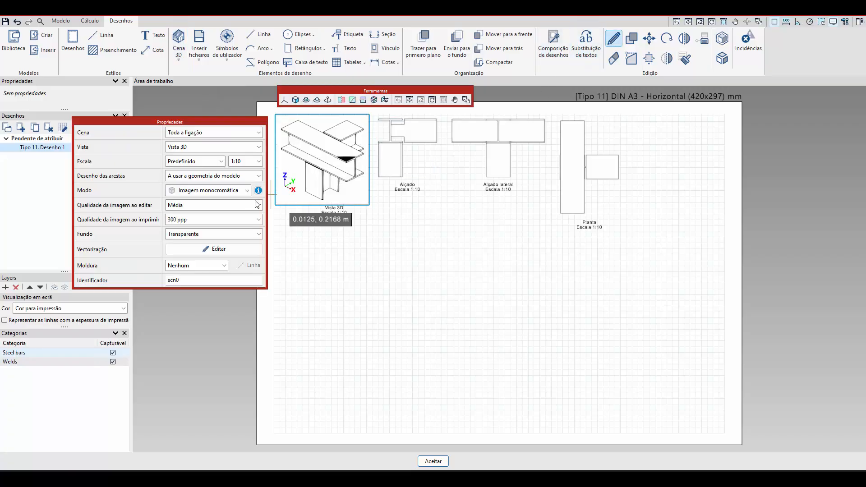
left_click(234, 192)
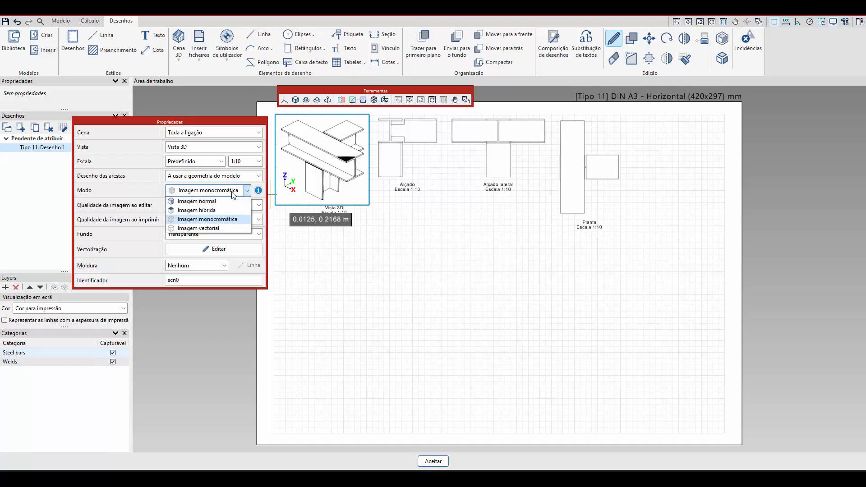
left_click(209, 217)
left_click(207, 193)
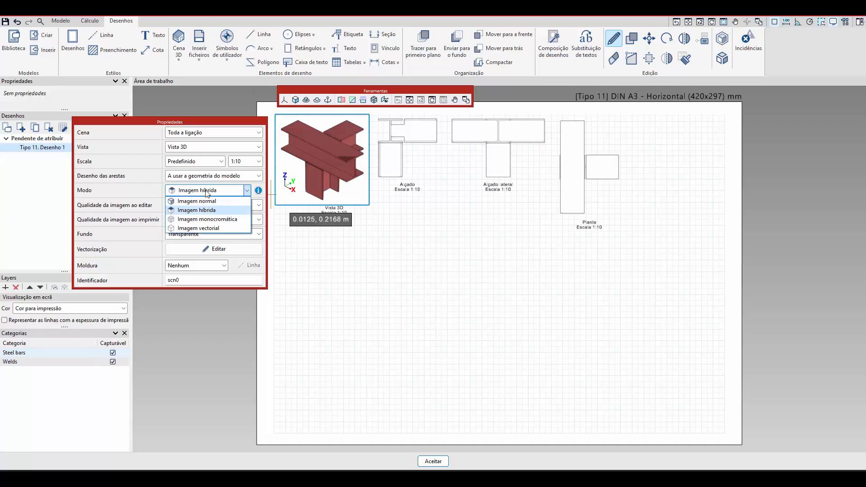
left_click(199, 228)
left_click(217, 190)
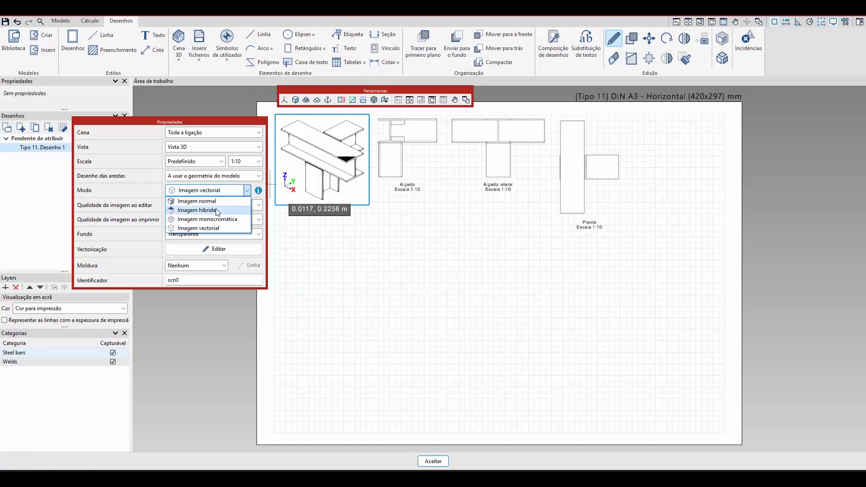
left_click(216, 209)
key("Escape")
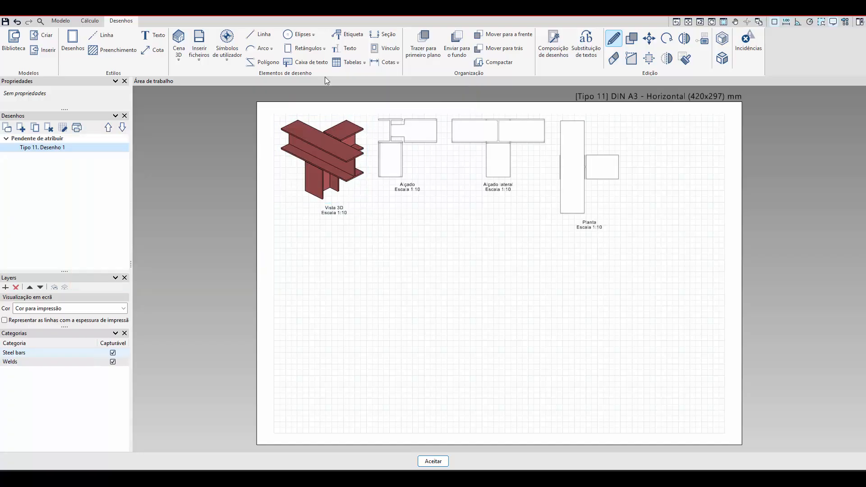
- Move the Vista 3D scene with its title to the empty area in the lower middle of the sheet
left_click(648, 39)
left_click(356, 155)
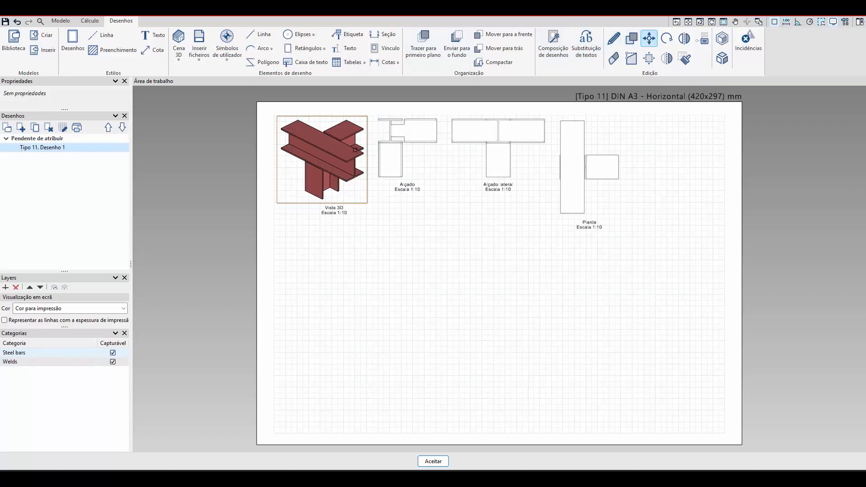
left_click(367, 203)
left_click(492, 363)
scroll(543, 342, "up", 3)
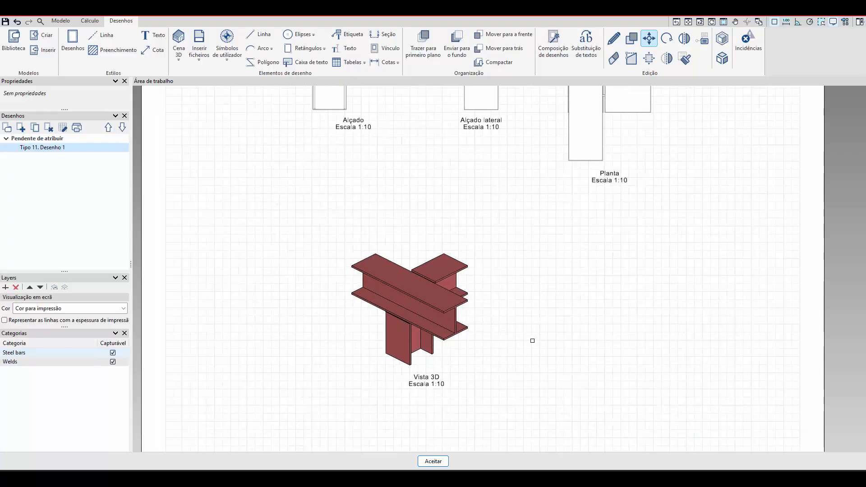
- Add profile labels reading "HP 200 x 53.0" to both beams in the Vista 3D scene
left_click(362, 35)
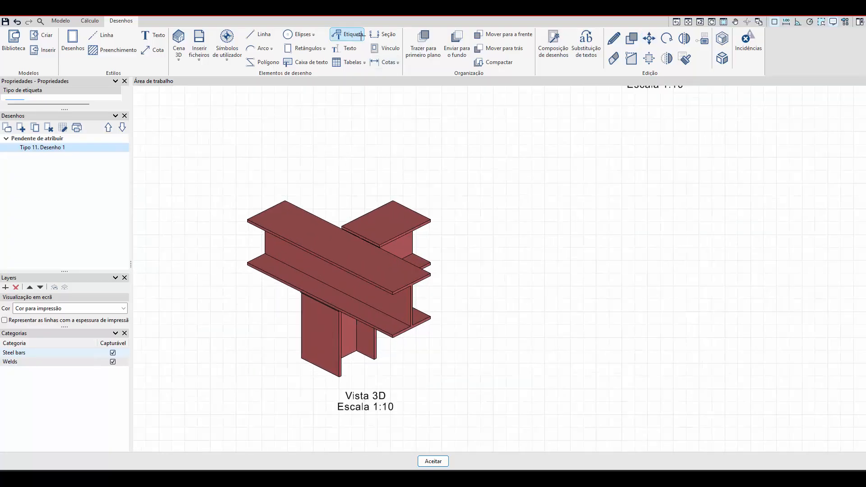
left_click(413, 212)
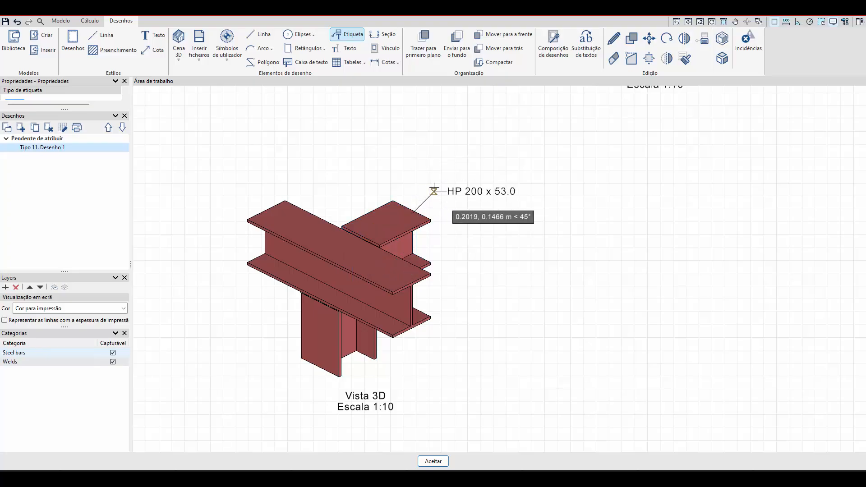
left_click(434, 192)
left_click(287, 213)
left_click(259, 184)
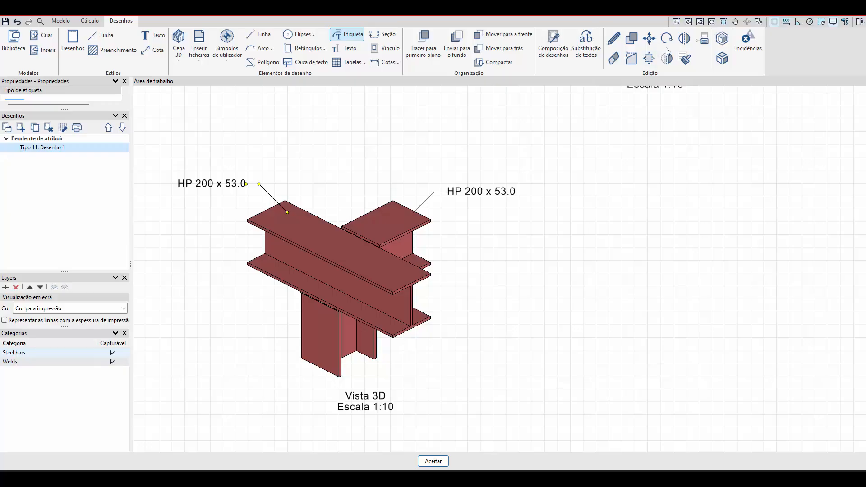
- Rotate the model in the Vista 3D scene to show the connection from below and the opposite side
left_click(614, 38)
left_click(383, 248)
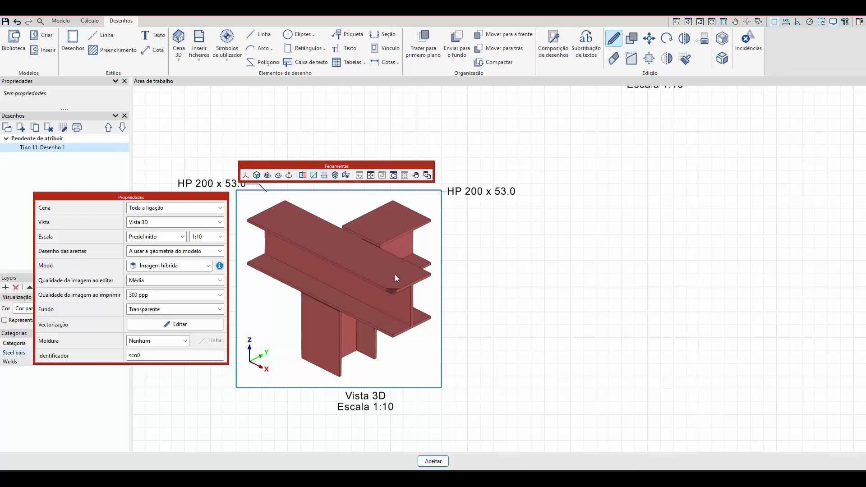
middle_click_drag(395, 277, 349, 244)
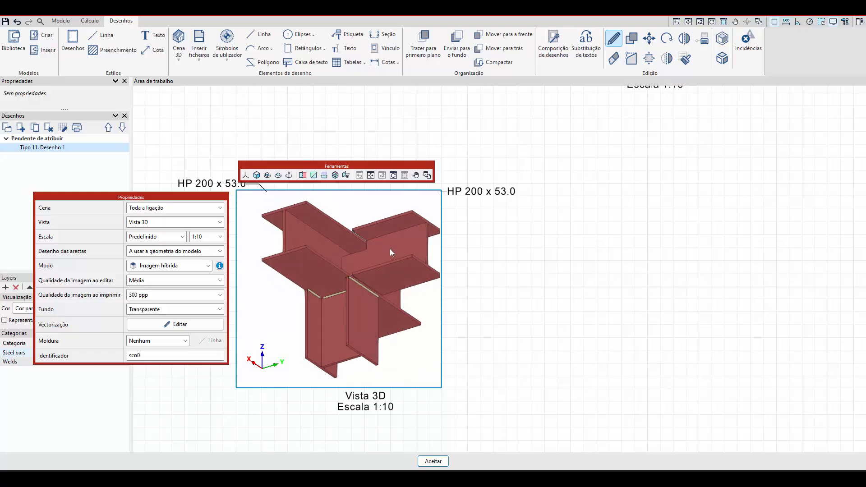
left_click(590, 247)
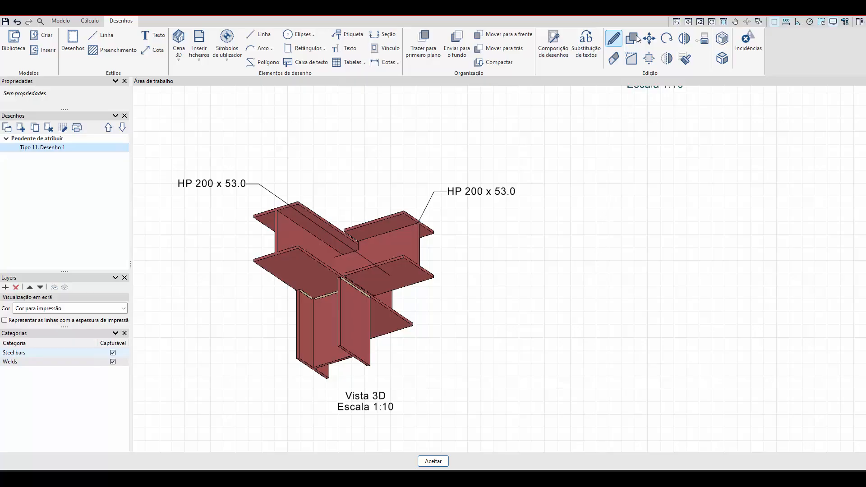
- Delete both "HP 200 x 53.0" labels from the rotated Vista 3D scene
left_click(614, 58)
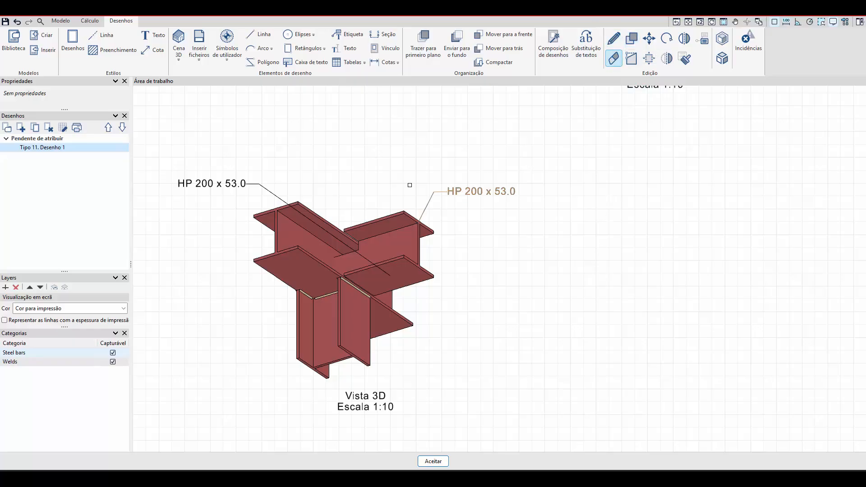
left_click(219, 184)
right_click(289, 136)
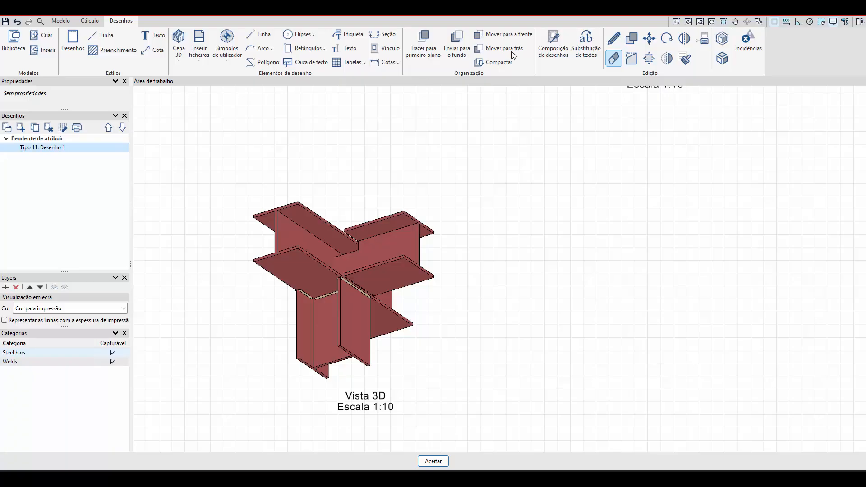
- Label both beams "HP 200 x 53.0" in the Vista 3D scene and add an E60XX weld label at the column head
left_click(347, 34)
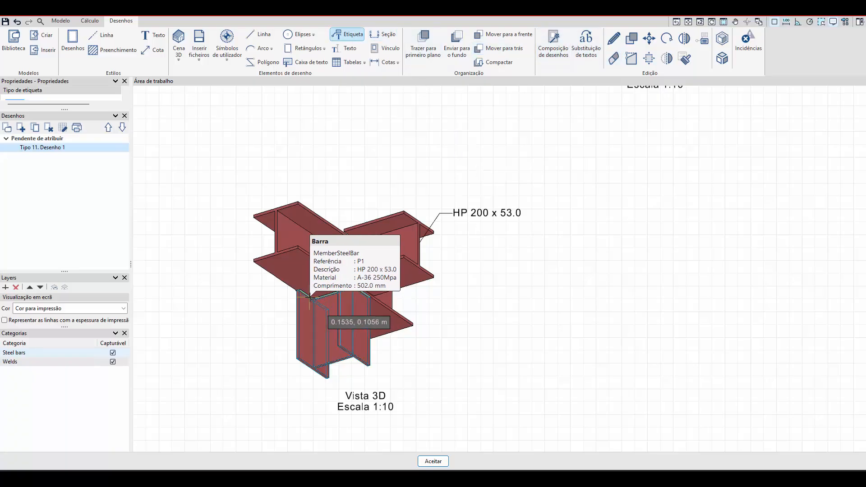
left_click(311, 298)
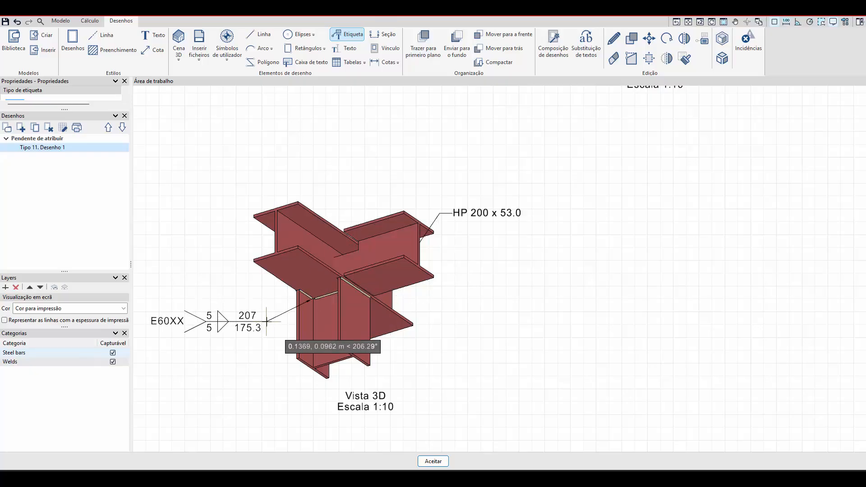
left_click(266, 321)
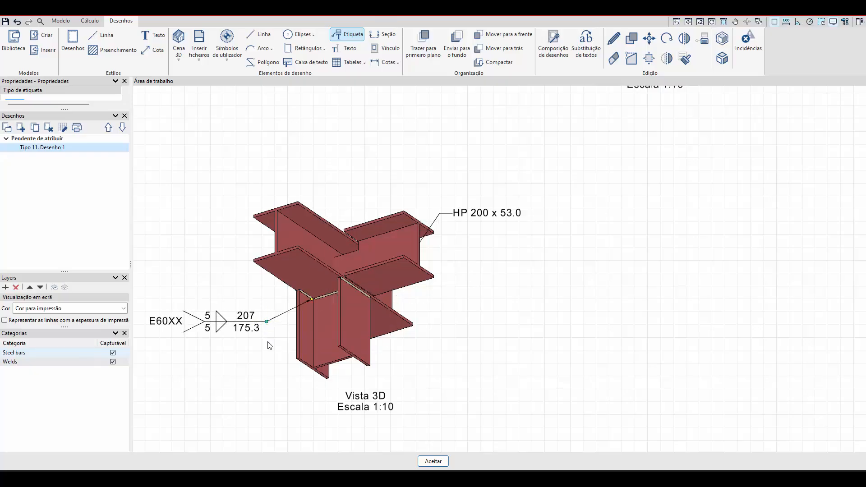
left_click(273, 235)
left_click(239, 192)
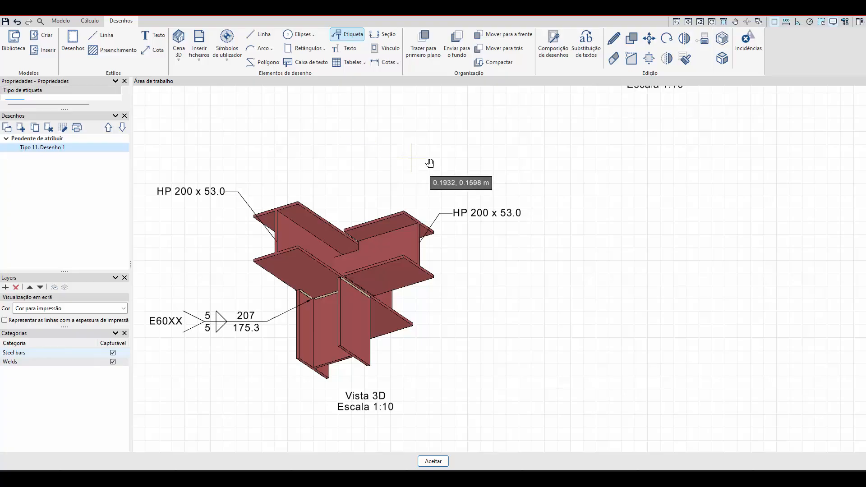
middle_click_drag(416, 161, 513, 125)
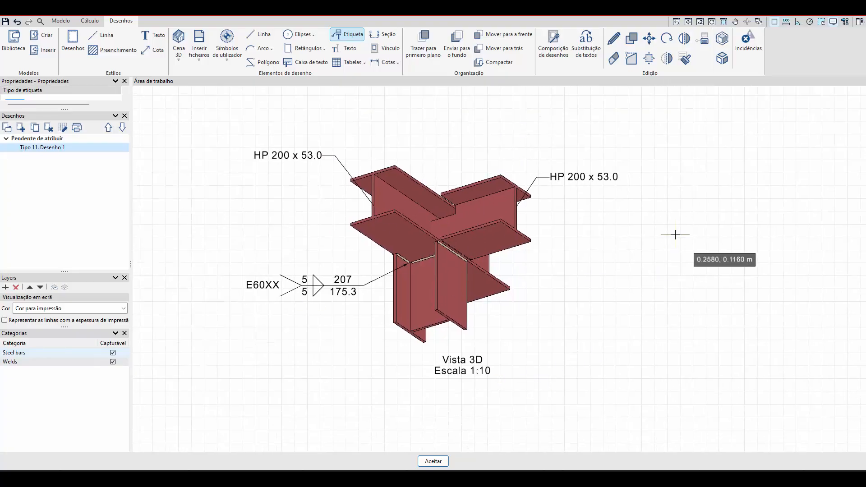
- Try to insert a predefined table into the connection drawing
left_click(348, 62)
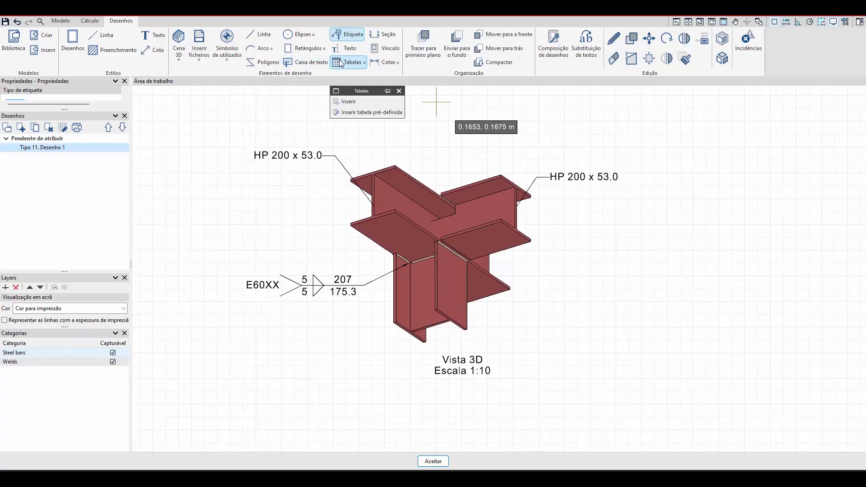
left_click(360, 113)
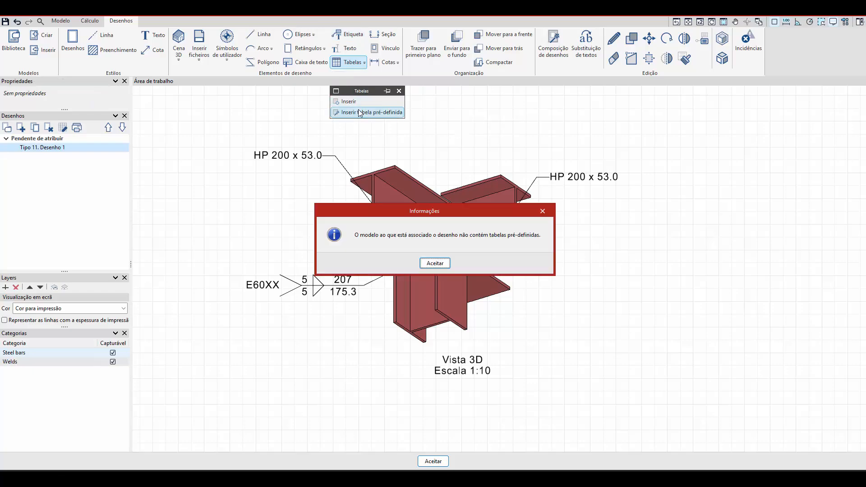
left_click(424, 262)
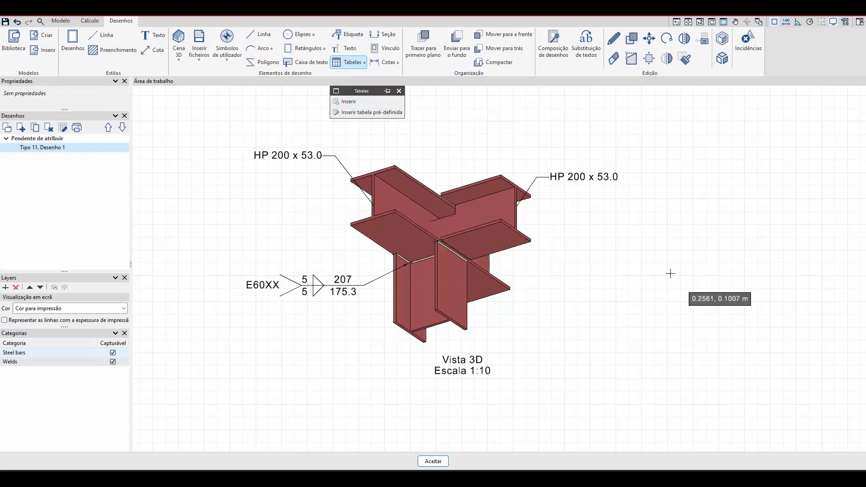
left_click_drag(356, 94, 362, 102)
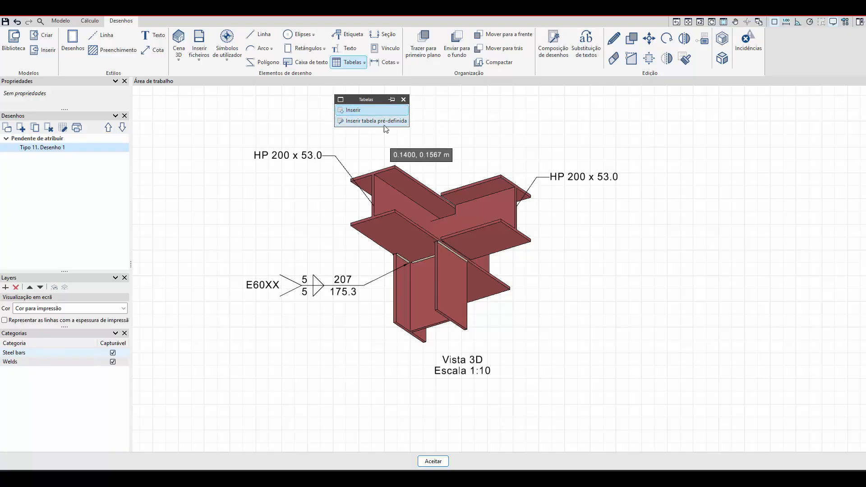
left_click(405, 101)
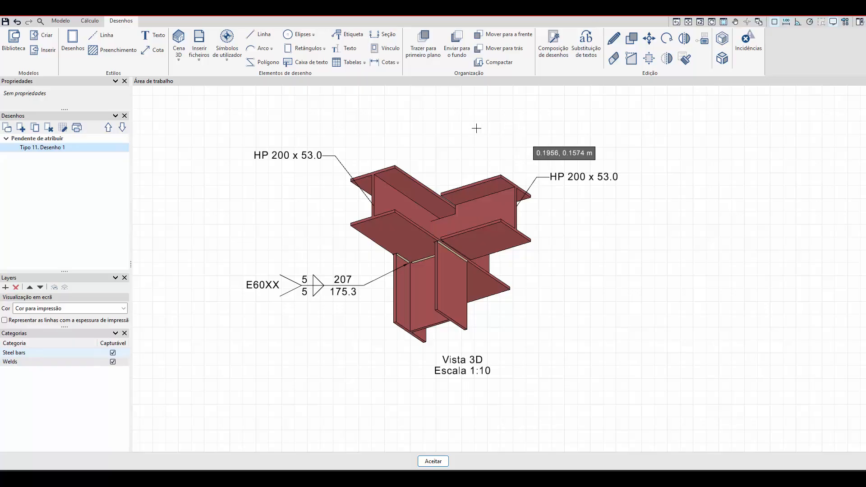
- Open the print settings for the Tipo 11 drawing and examine the available output devices
left_click(76, 127)
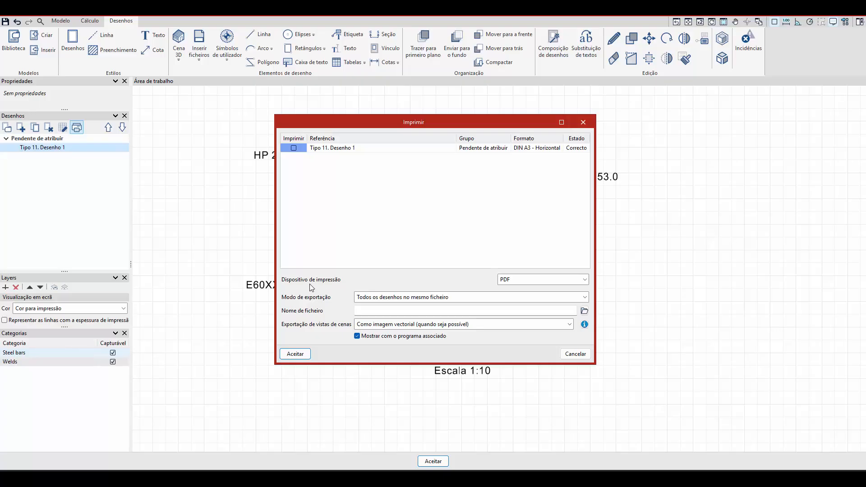
left_click(551, 282)
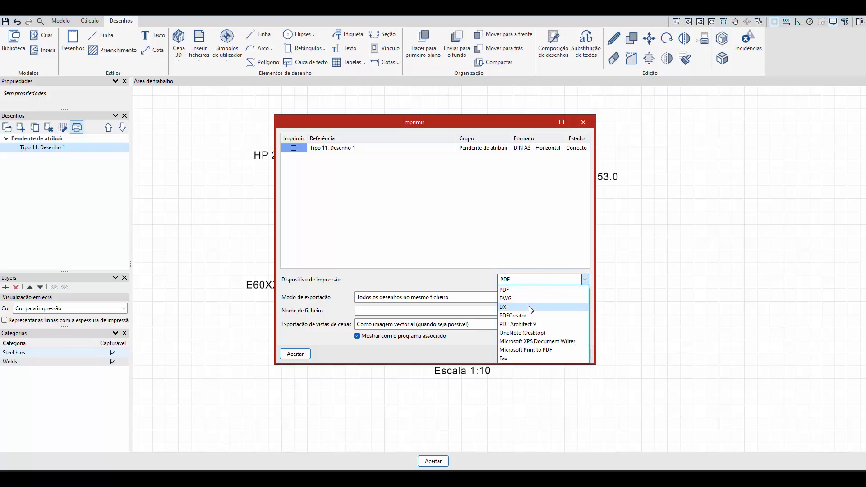
left_click(526, 281)
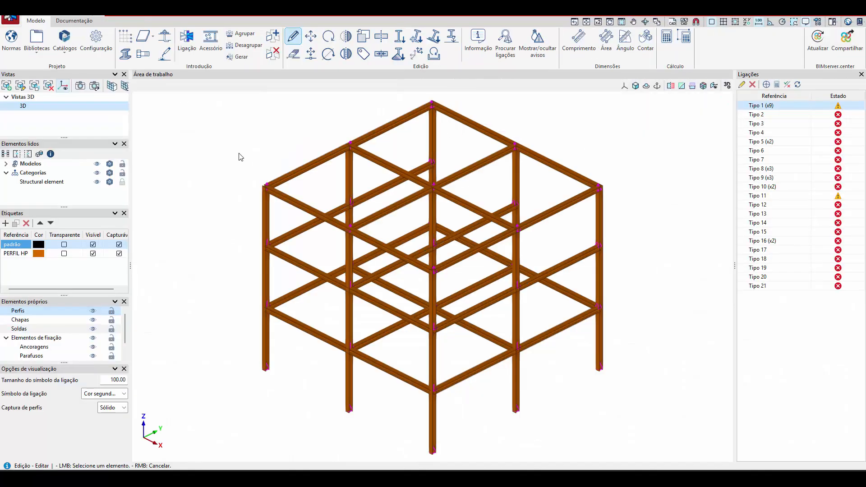
- Examine the drawing generation options for pieces, assemblies and connections in the documentation area, and accept them
left_click(74, 21)
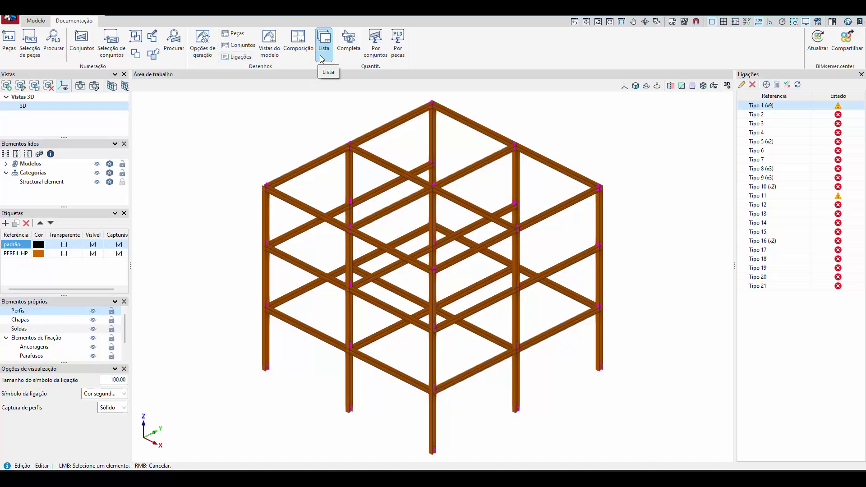
left_click(203, 44)
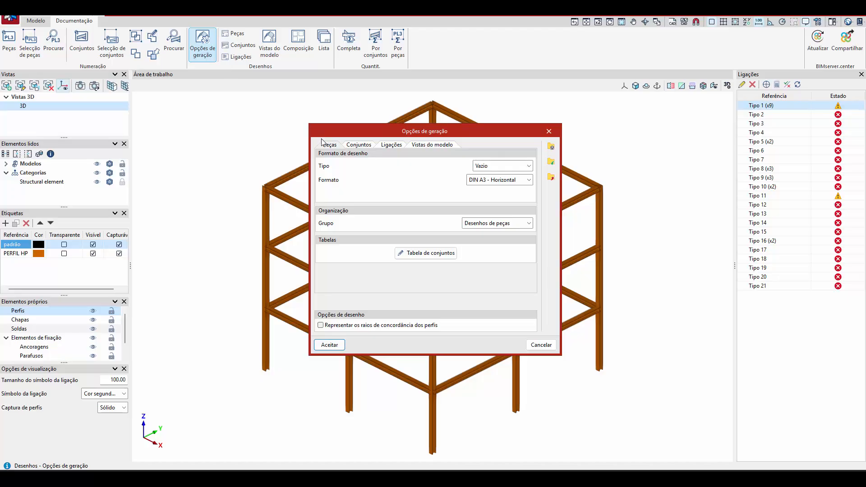
left_click(356, 146)
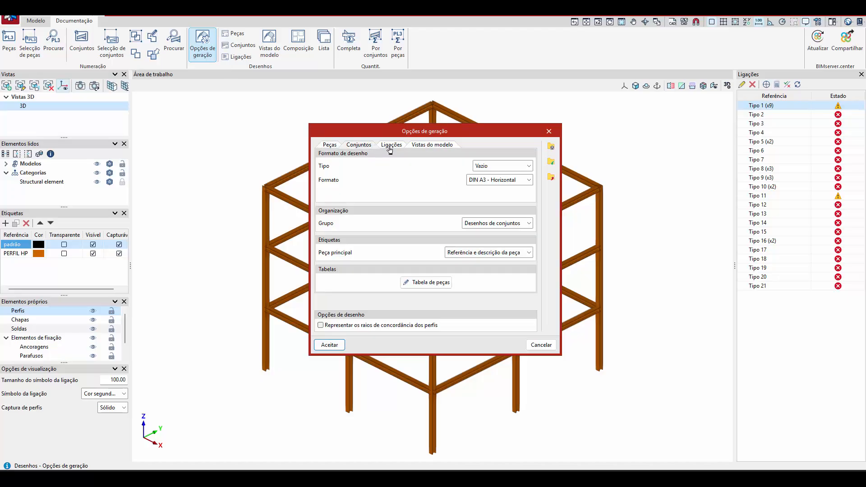
left_click(417, 150)
left_click(391, 145)
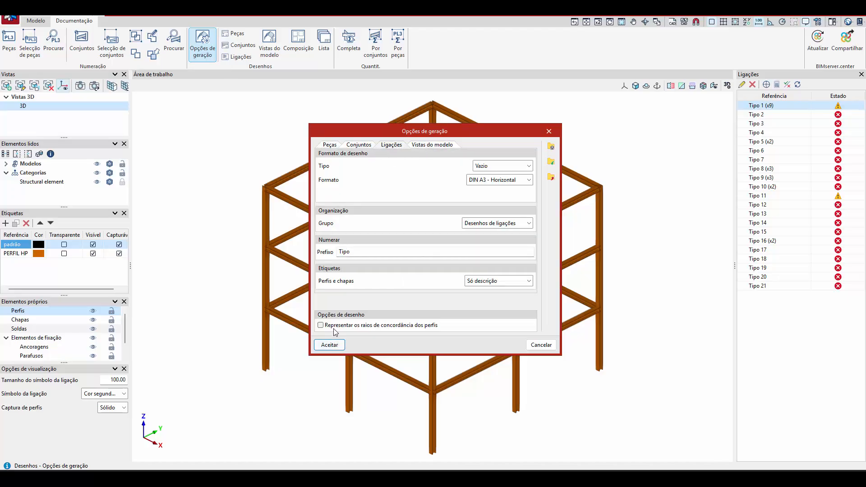
left_click(330, 345)
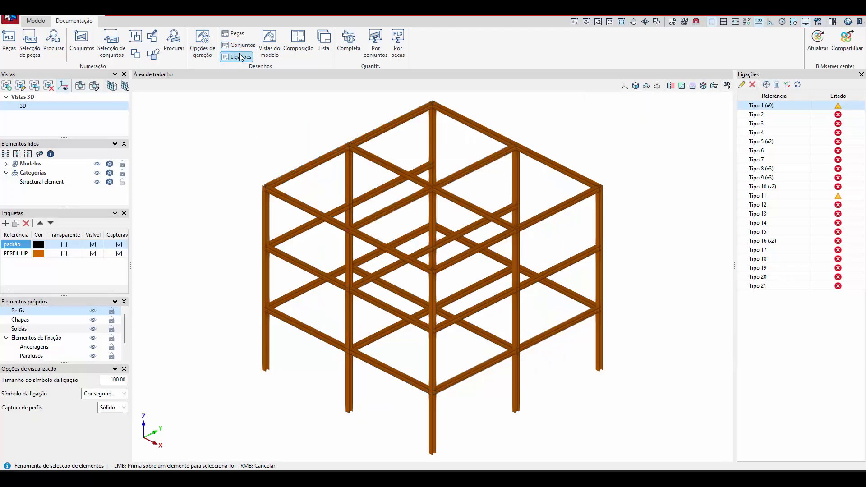
- Start a drawing composition, numbering all pieces and assemblies from 1 with prefixes PR, B, PL, W, A and AS
left_click(302, 47)
left_click(368, 262)
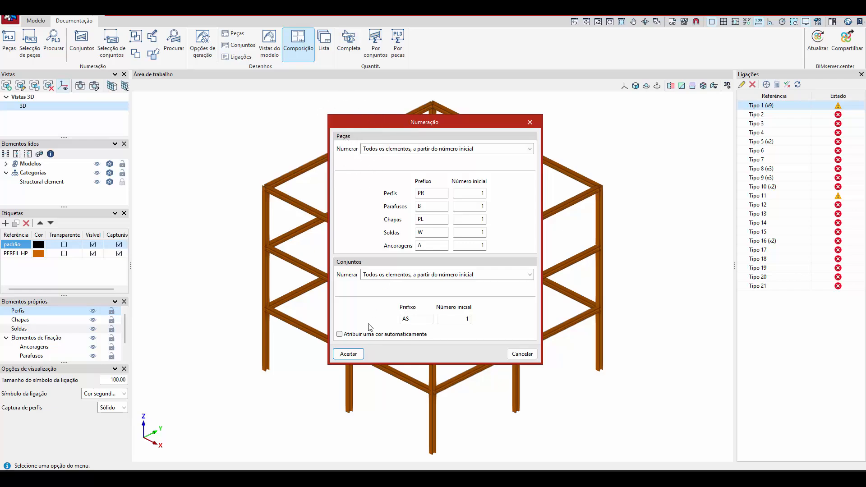
left_click(356, 355)
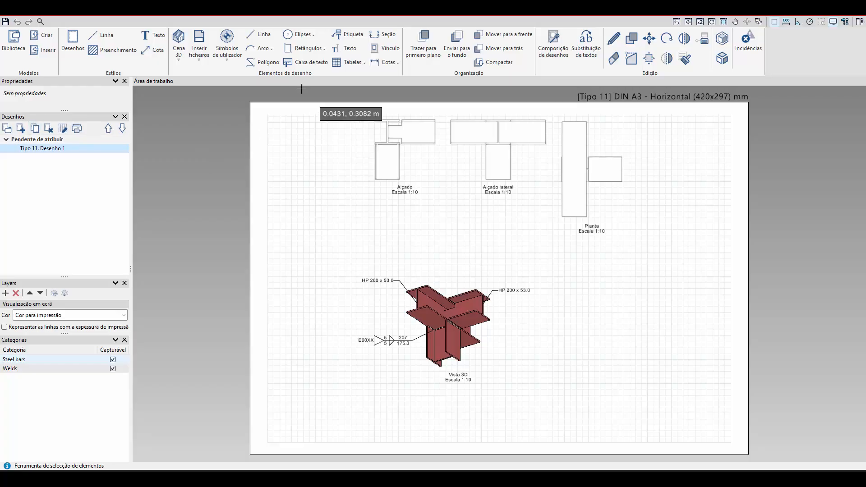
- Call up the predefined views for the 3D scene in the Tipo 11 drawing
left_click(179, 48)
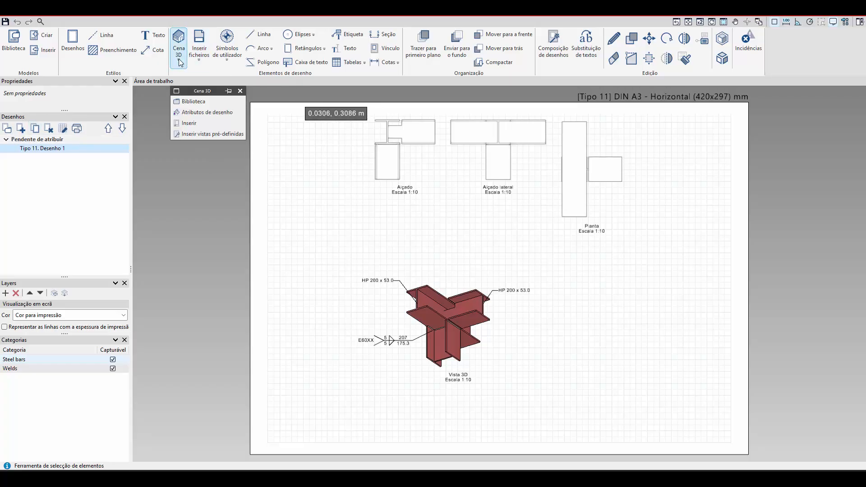
left_click(202, 133)
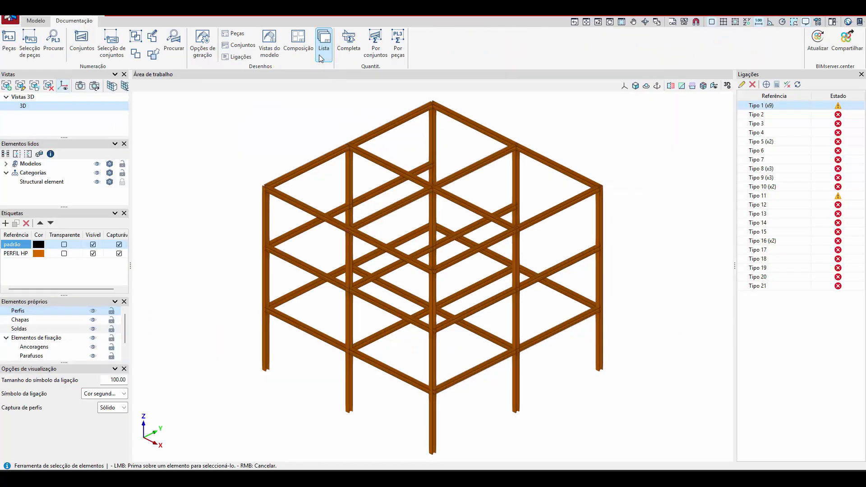
- Open the Tipo 7 connection drawing from the list of drawings and call up its predefined 3D scene views
left_click(319, 55)
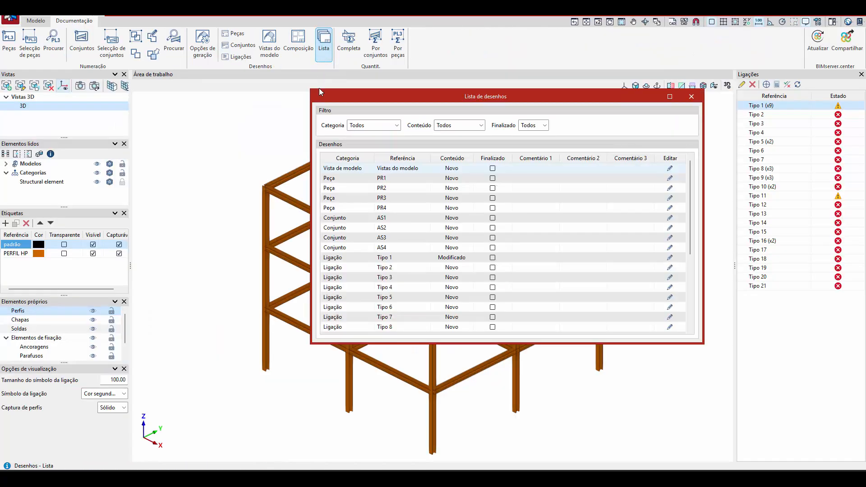
left_click_drag(455, 98, 401, 99)
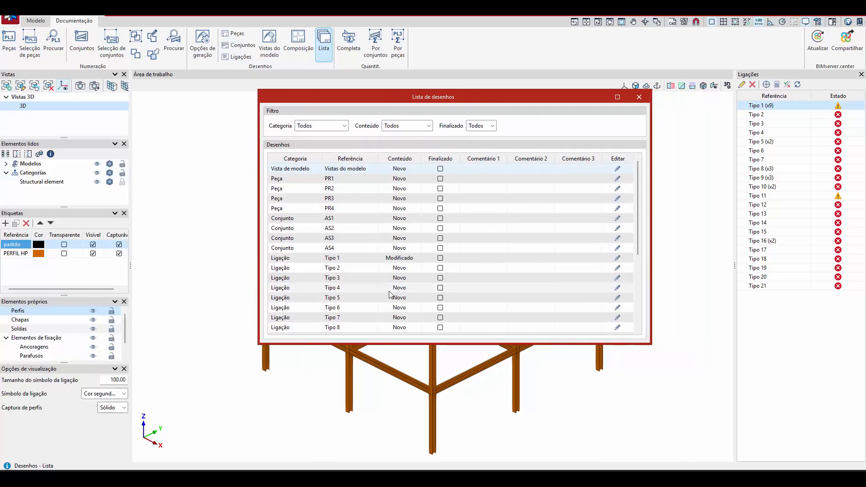
scroll(387, 300, "down", 5)
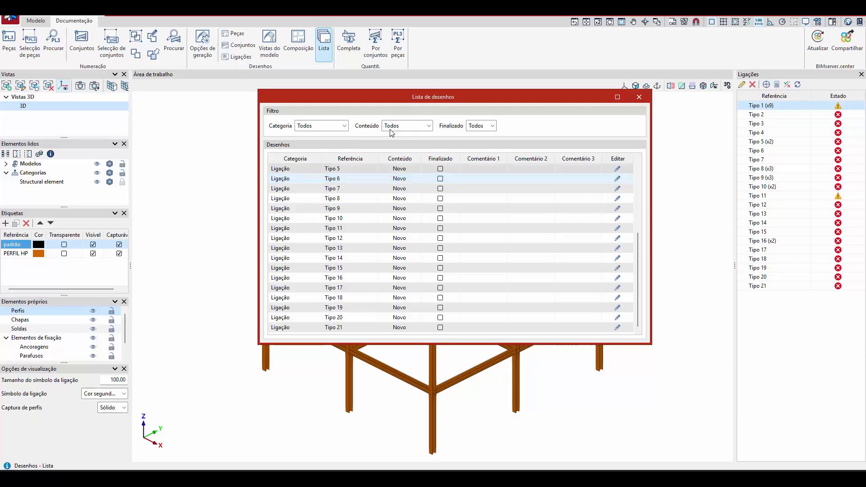
left_click(618, 188)
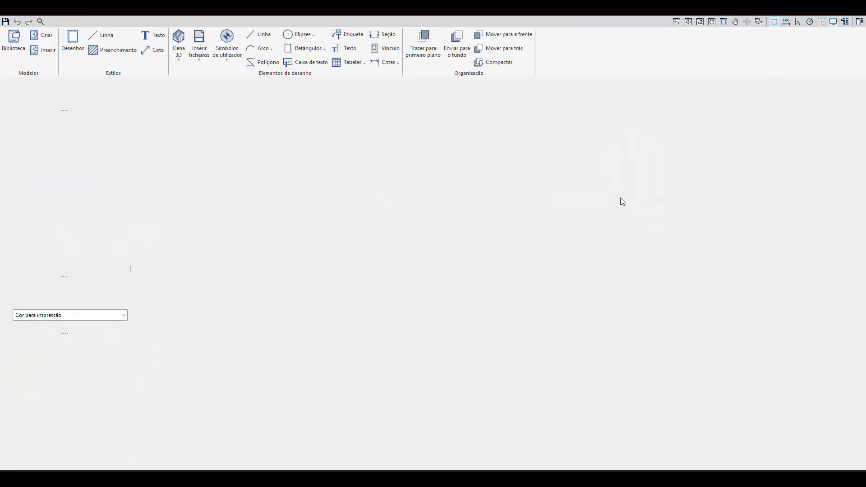
left_click(178, 45)
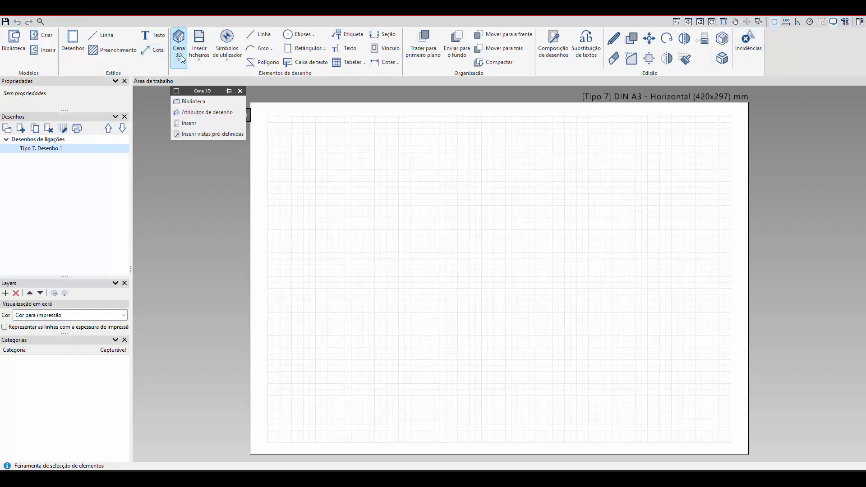
left_click(187, 133)
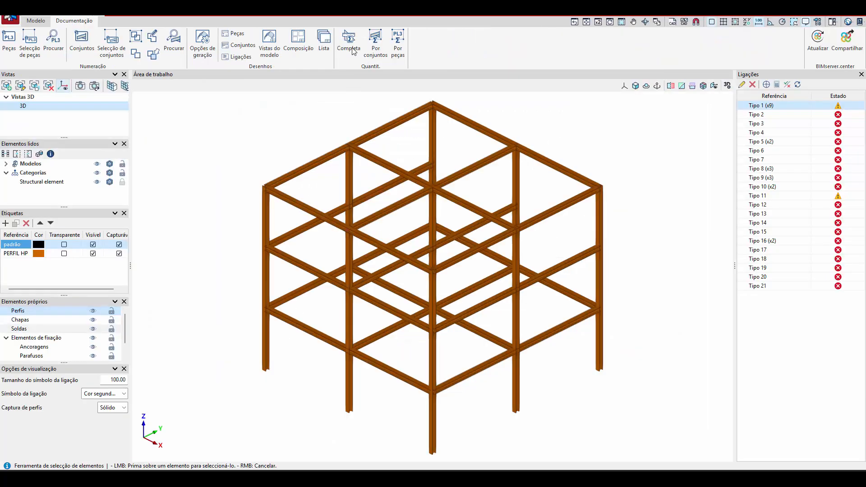
- Generate the complete quantities report with its preselected chapters and examine the measurement tables
left_click(348, 44)
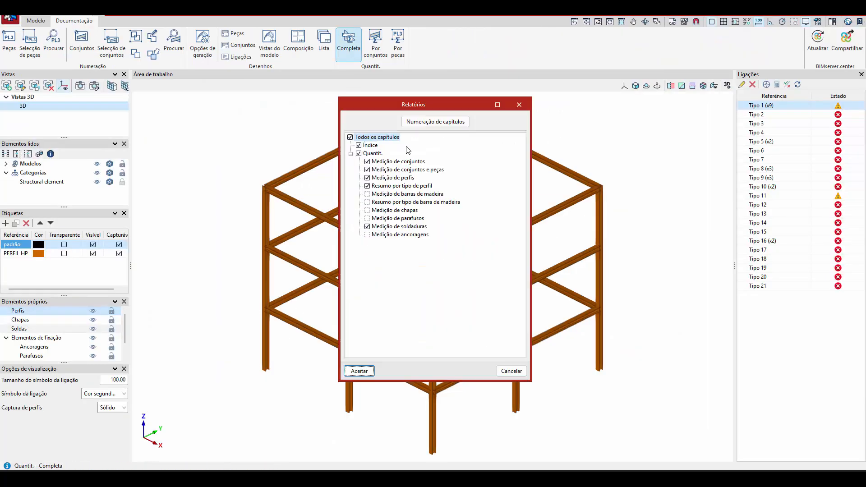
left_click(357, 370)
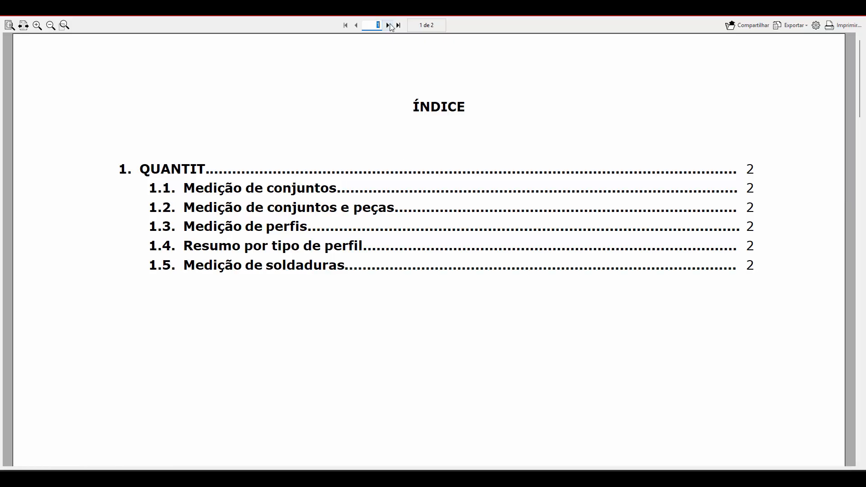
left_click(398, 25)
scroll(366, 172, "down", 3, "ctrl")
scroll(367, 180, "down", 3)
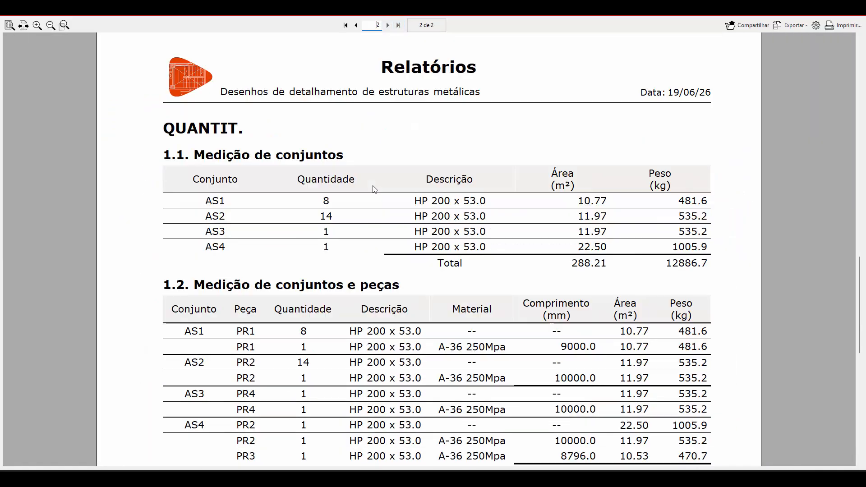
scroll(519, 199, "down", 5)
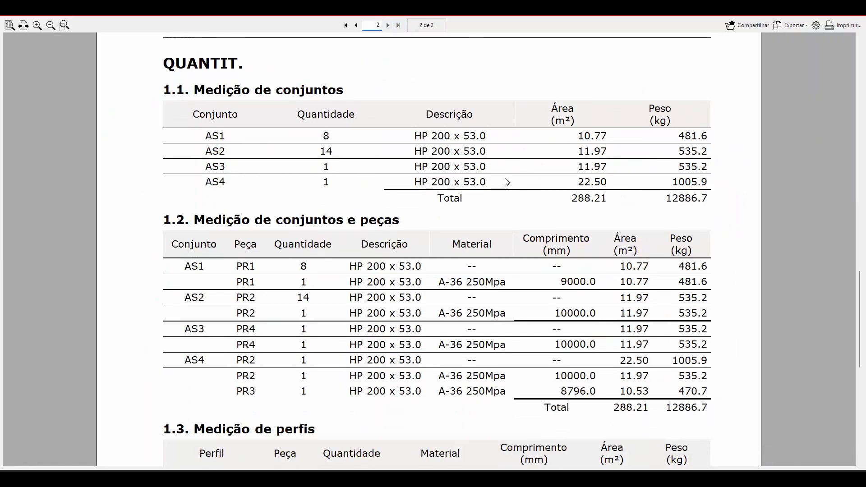
scroll(522, 271, "down", 12)
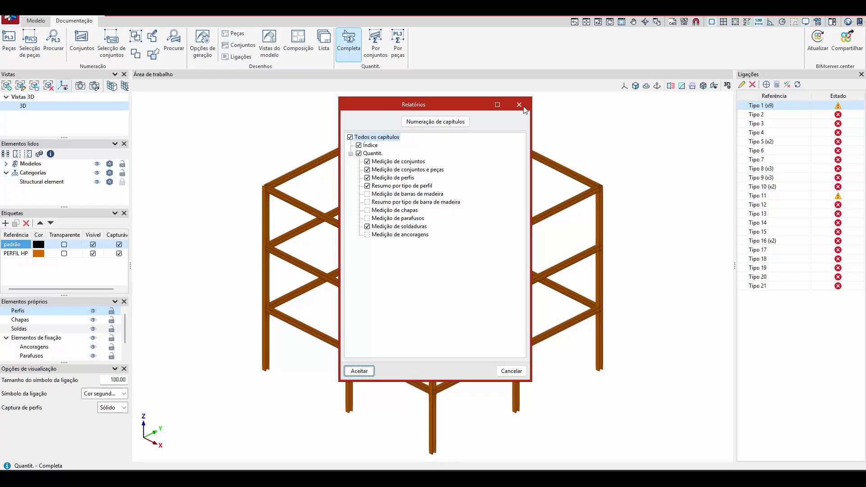
- Leave the quantities report, start a model views drawing and insert its predefined 3D, padrão and PERFIL HP views in colour
left_click(519, 104)
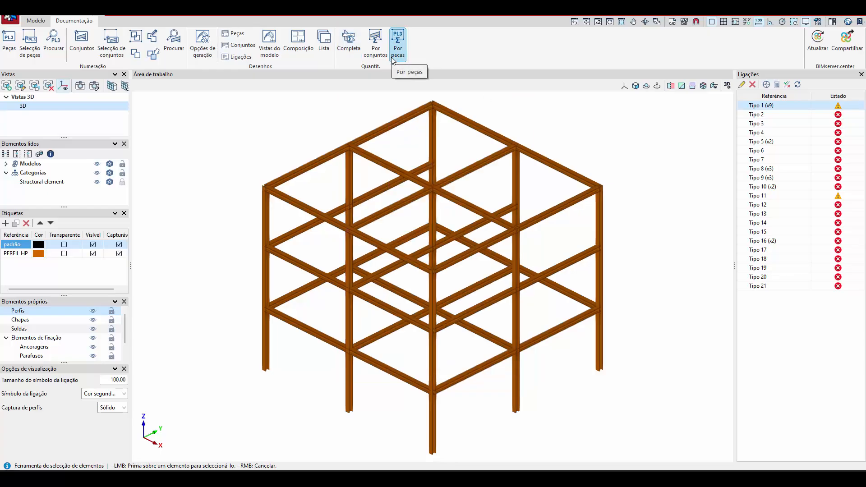
left_click(279, 51)
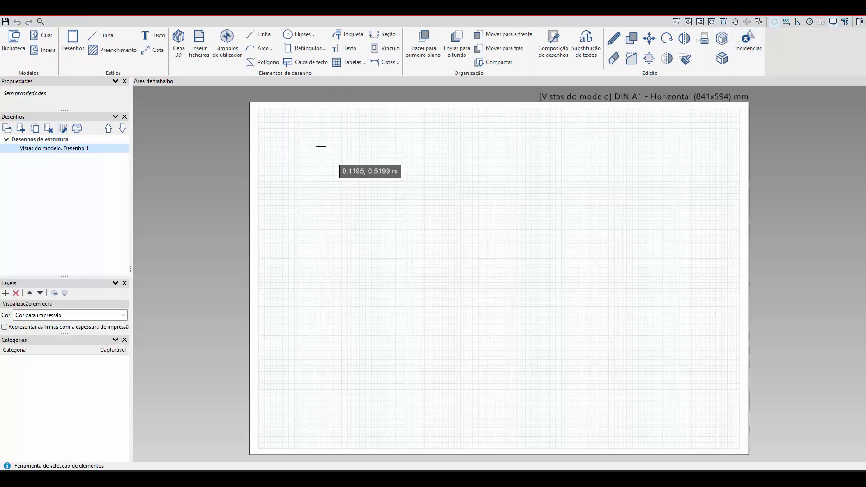
left_click(176, 57)
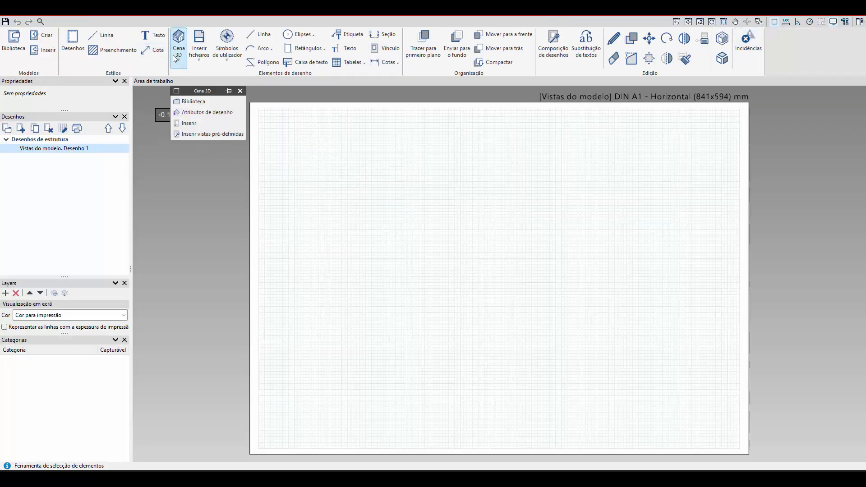
left_click(185, 134)
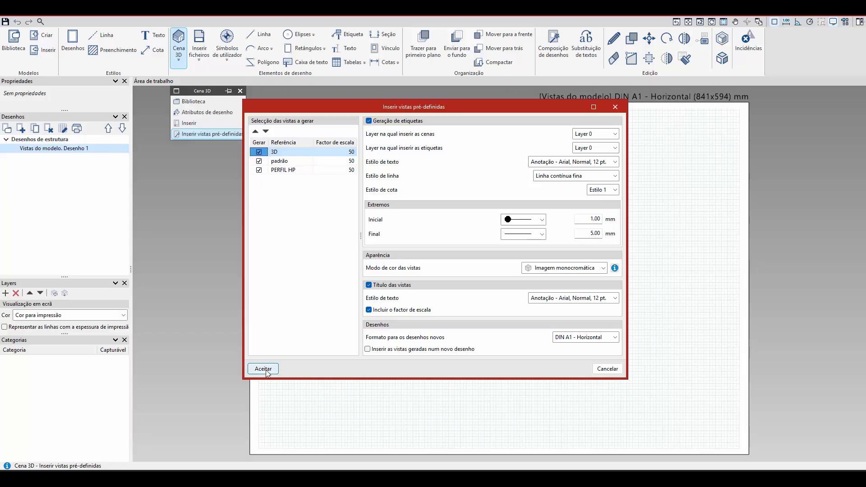
left_click(601, 180)
left_click(602, 180)
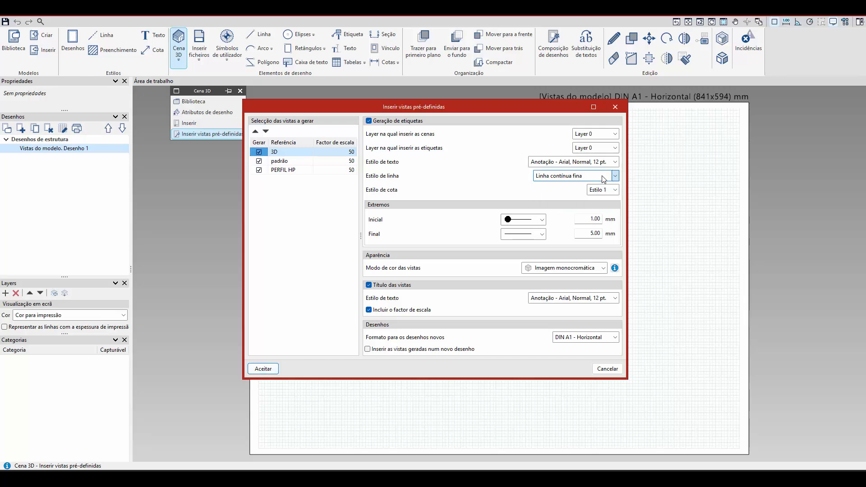
left_click(603, 269)
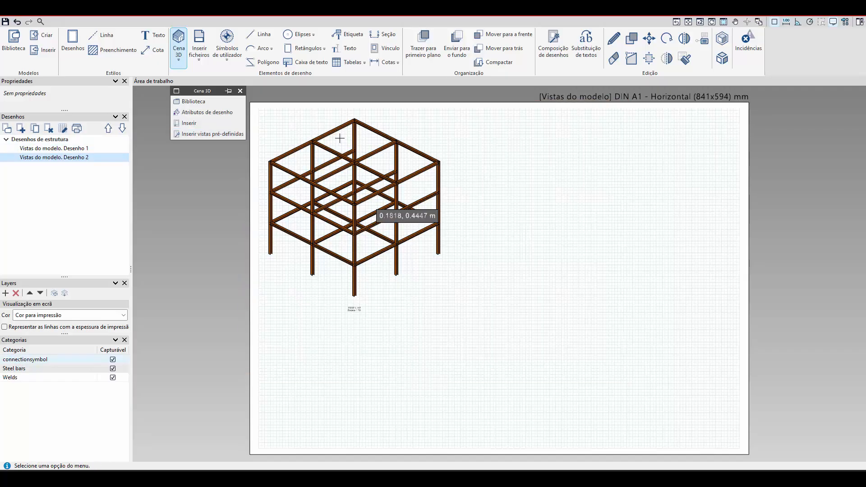
- Insert the predefined [PERFIL HP] Tabela de peças beside the title of the PERFIL HP view
left_click(349, 63)
left_click(366, 112)
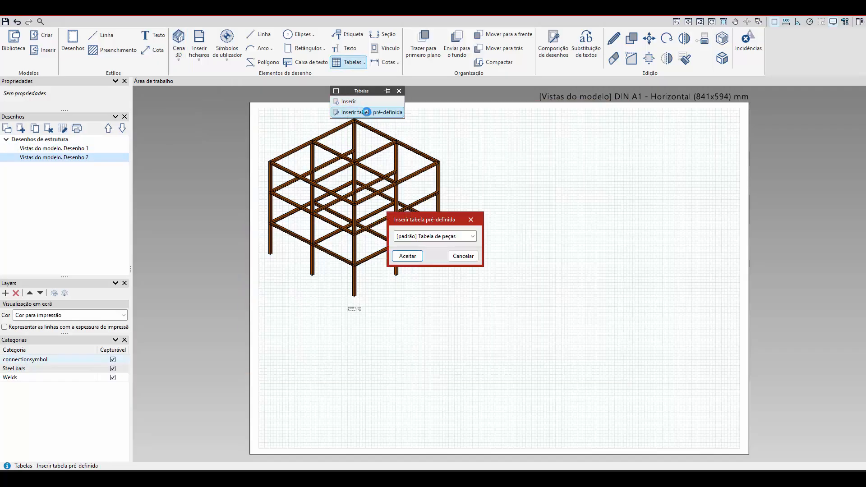
left_click(426, 236)
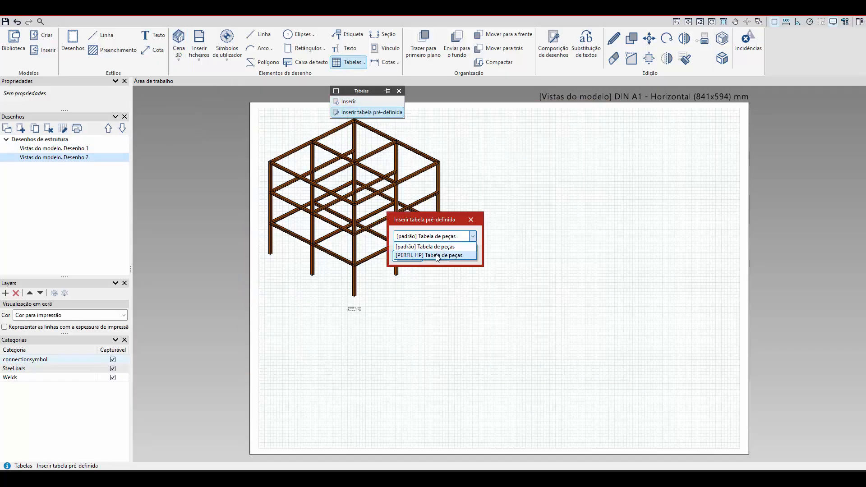
left_click(436, 255)
left_click(415, 255)
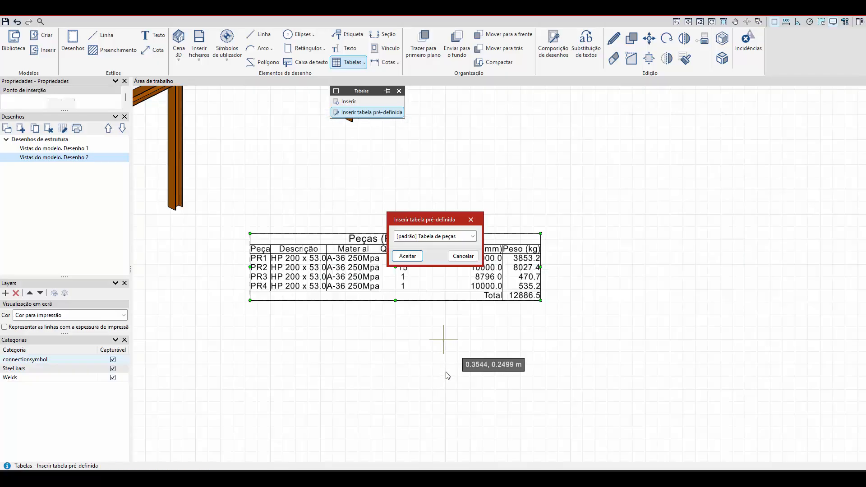
left_click(472, 256)
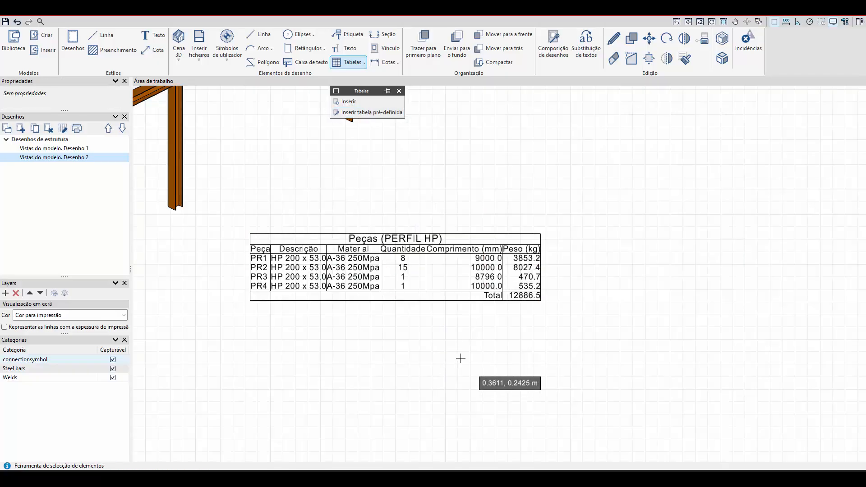
middle_click_drag(514, 268, 613, 302)
scroll(460, 261, "down", 6)
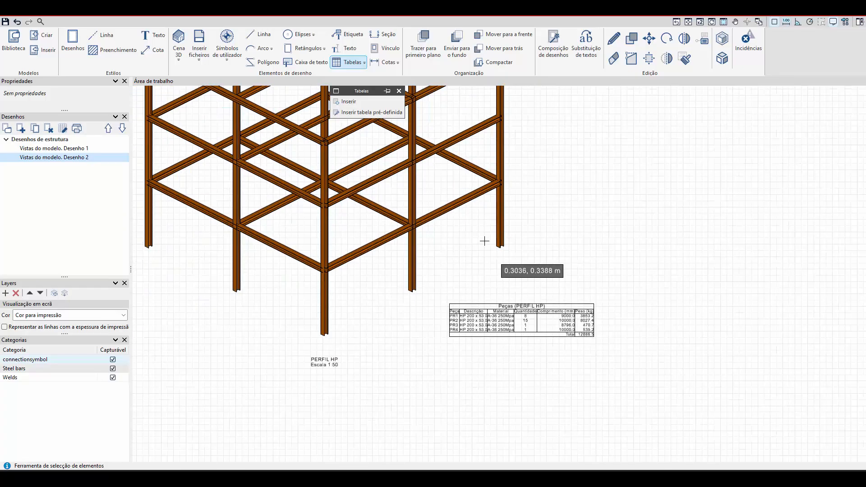
middle_click_drag(464, 240, 414, 306)
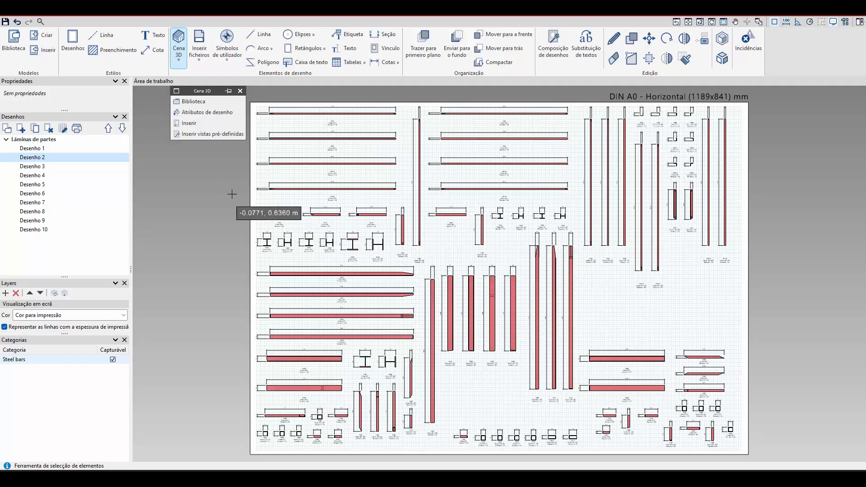
- Examine the dimensions, cuts, bolt holes and cross-sections of the profile views on Desenho 2 of the part sheets
scroll(273, 209, "up", 10)
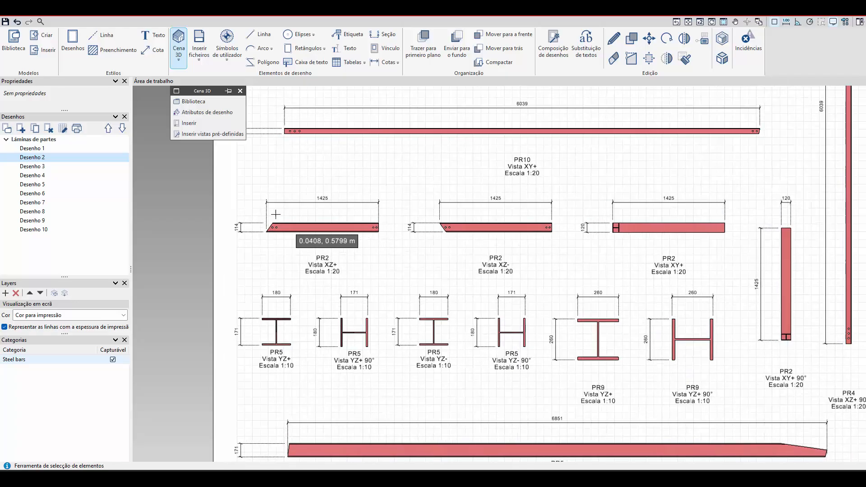
scroll(277, 214, "up", 5)
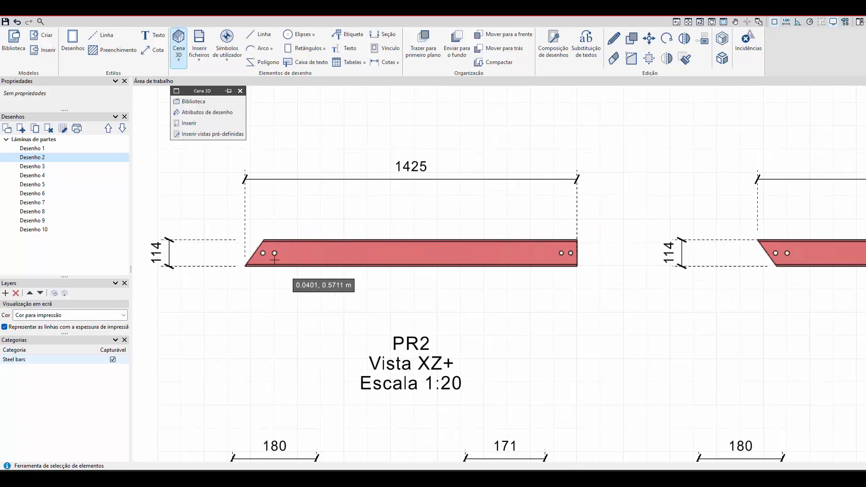
scroll(275, 254, "down", 6)
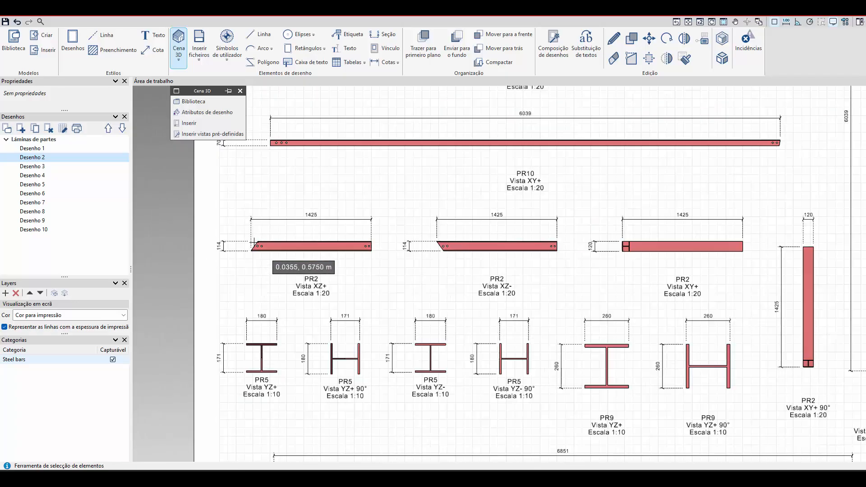
scroll(638, 232, "up", 1)
scroll(462, 233, "up", 4)
scroll(465, 233, "up", 2)
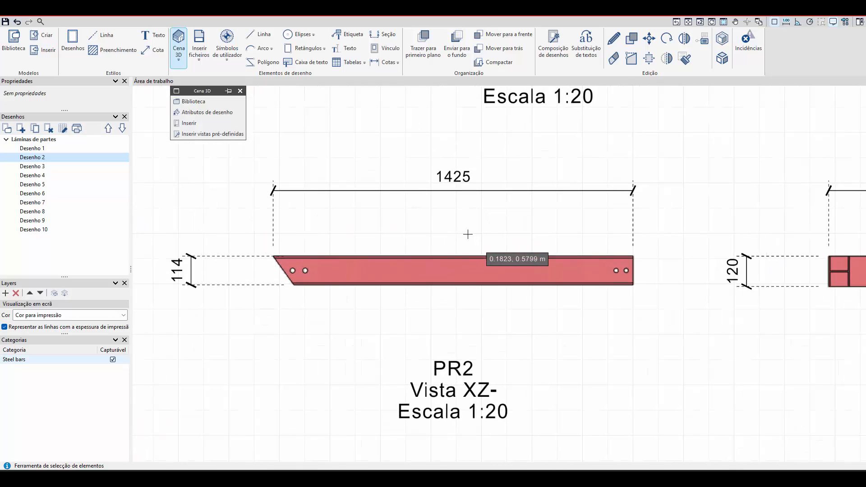
scroll(419, 214, "down", 6)
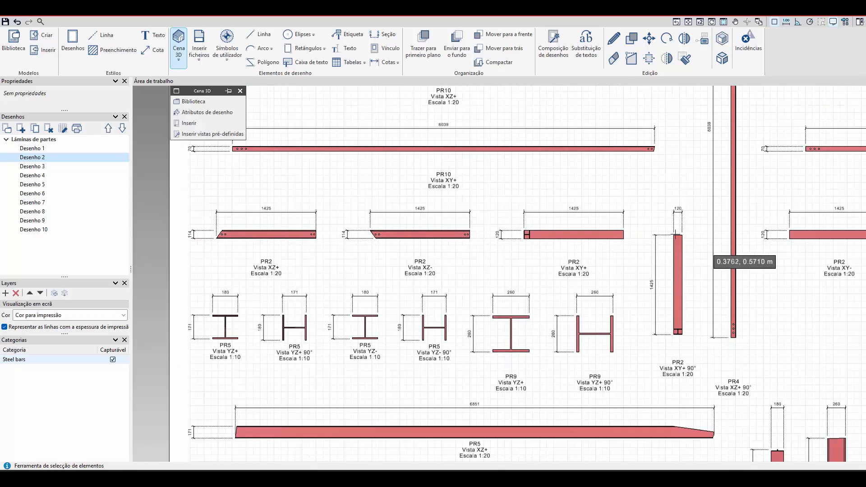
scroll(508, 182, "up", 3)
scroll(508, 182, "down", 3)
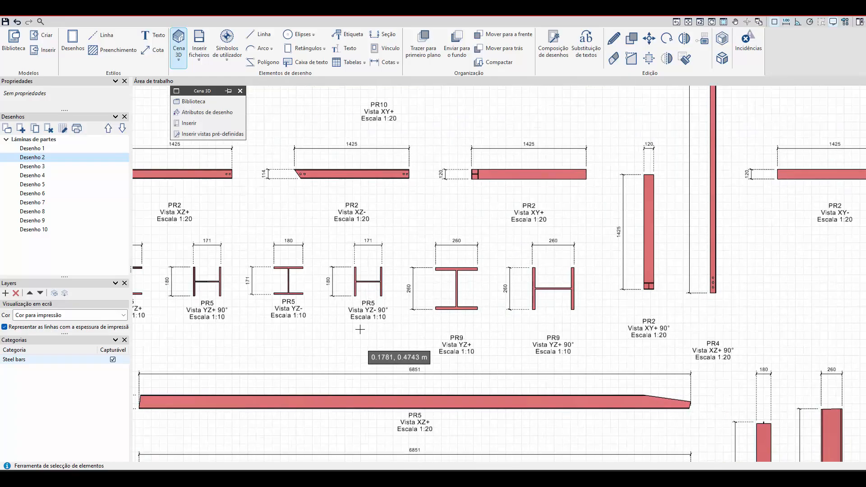
scroll(393, 352, "up", 1)
scroll(186, 273, "up", 2)
scroll(186, 274, "down", 3)
scroll(618, 187, "up", 5)
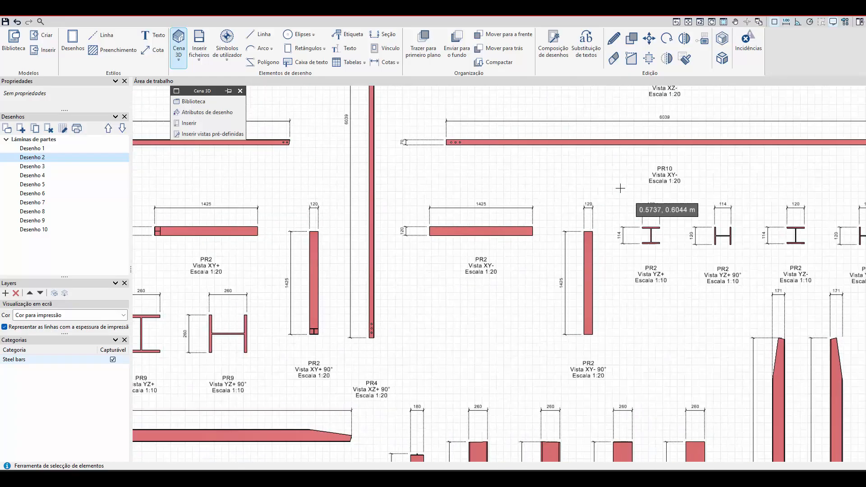
scroll(363, 307, "down", 1)
scroll(364, 307, "down", 2)
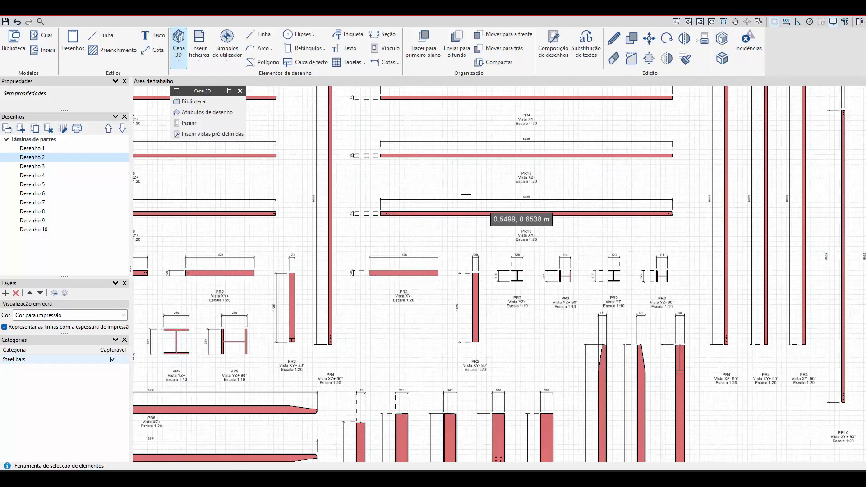
scroll(577, 292, "up", 4)
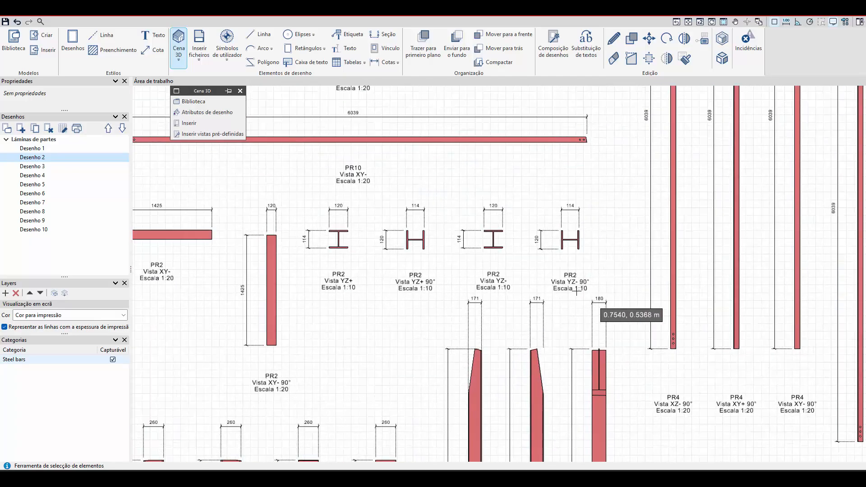
scroll(507, 407, "up", 3)
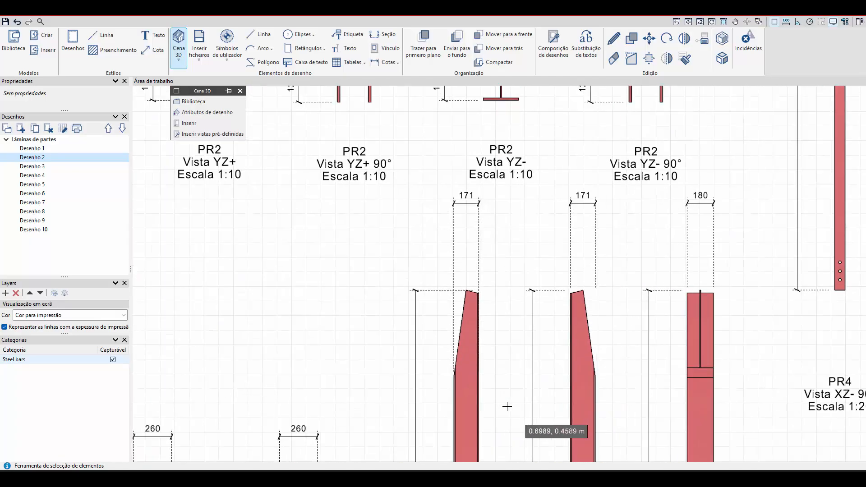
scroll(334, 174, "down", 1)
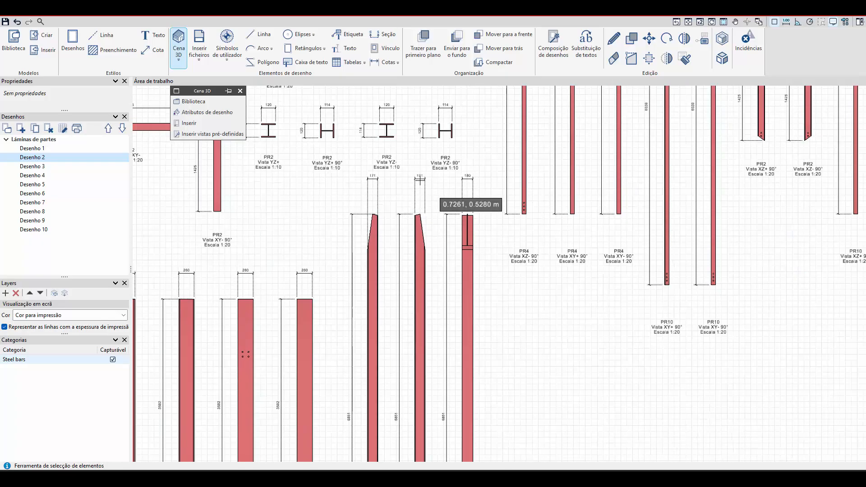
- Insert the predefined Tabela de peças do conjunto in the empty area below the PR4 and PR10 views of Desenho 2
middle_click_drag(399, 175, 320, 149)
left_click(346, 67)
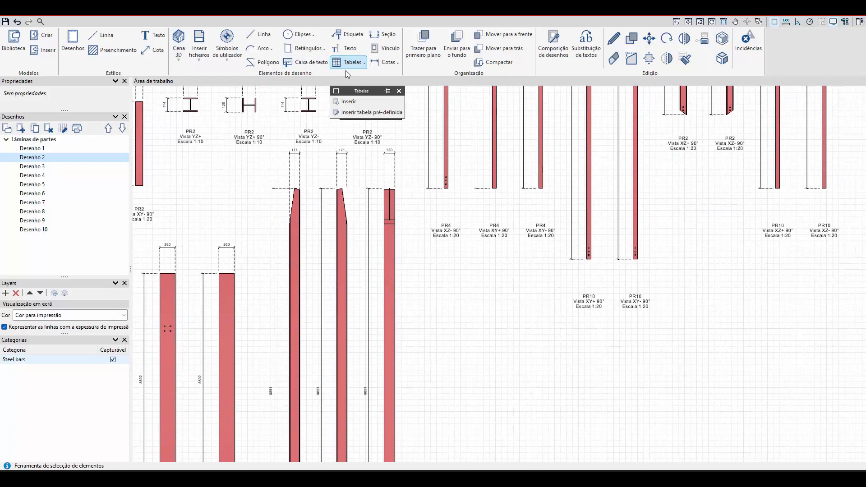
left_click(368, 112)
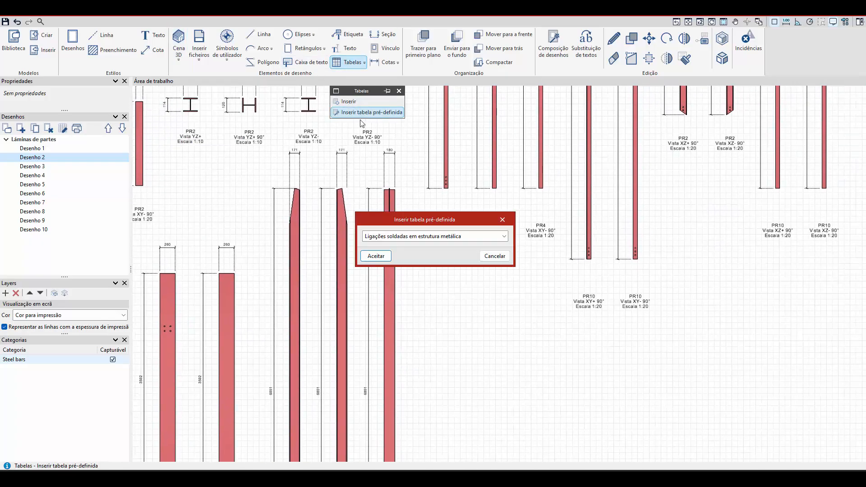
left_click(404, 237)
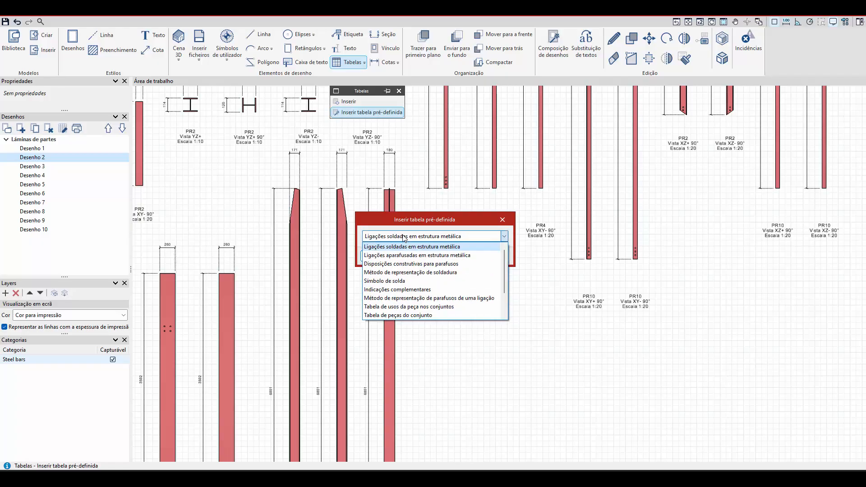
scroll(397, 315, "down", 1)
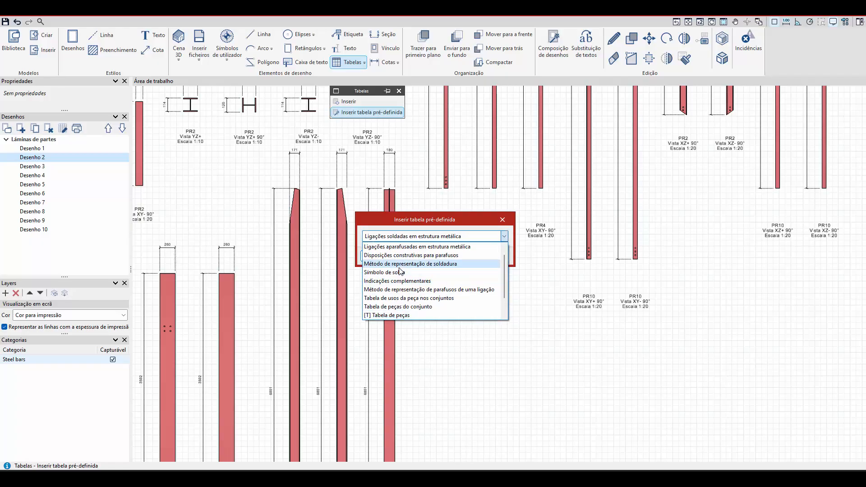
left_click(397, 306)
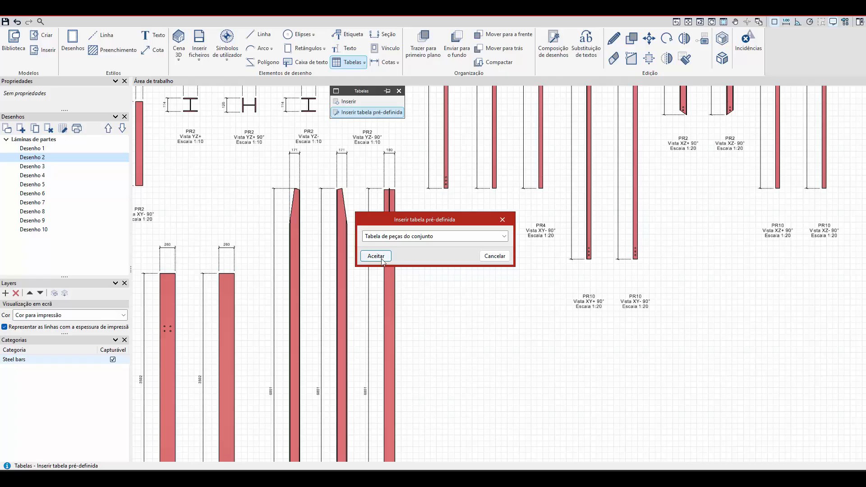
left_click(376, 256)
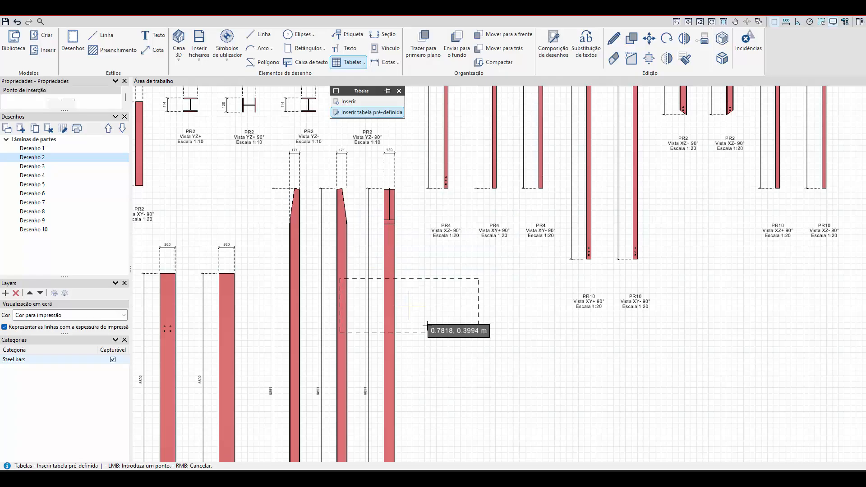
left_click(495, 359)
scroll(501, 395, "up", 2)
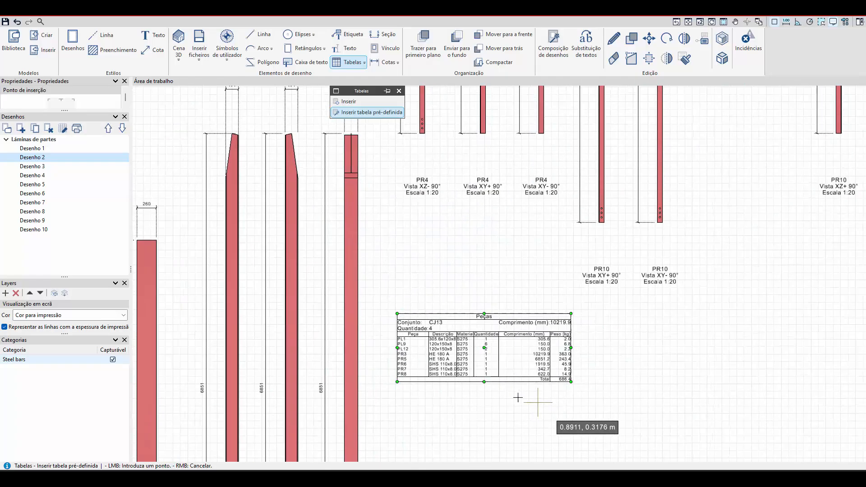
scroll(500, 392, "up", 3)
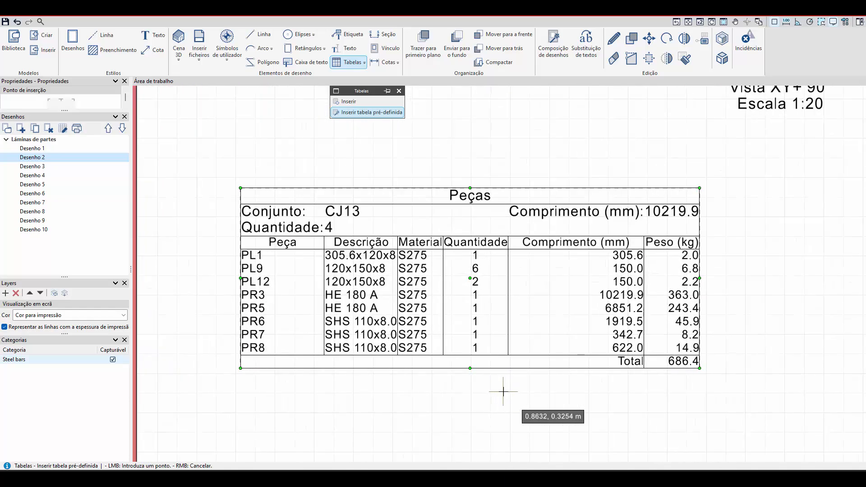
scroll(392, 368, "down", 4)
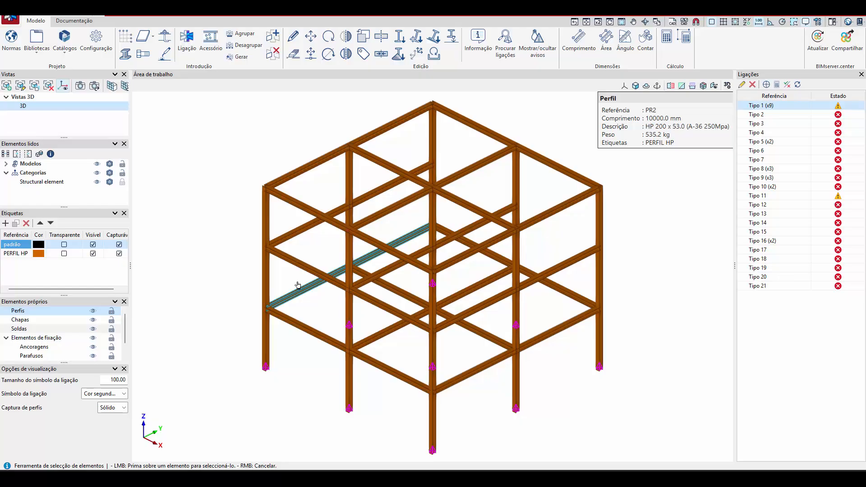
- Export the model in IFC EM.11 format as Desenhos de detalhamento de estruturas metálicas.ifc into the DESKTOP folder of Área de Trabalho
left_click(83, 22)
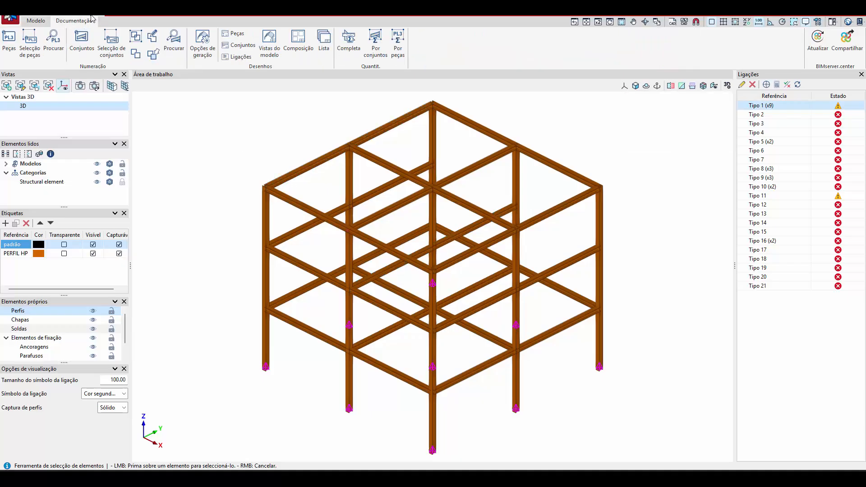
left_click(88, 16)
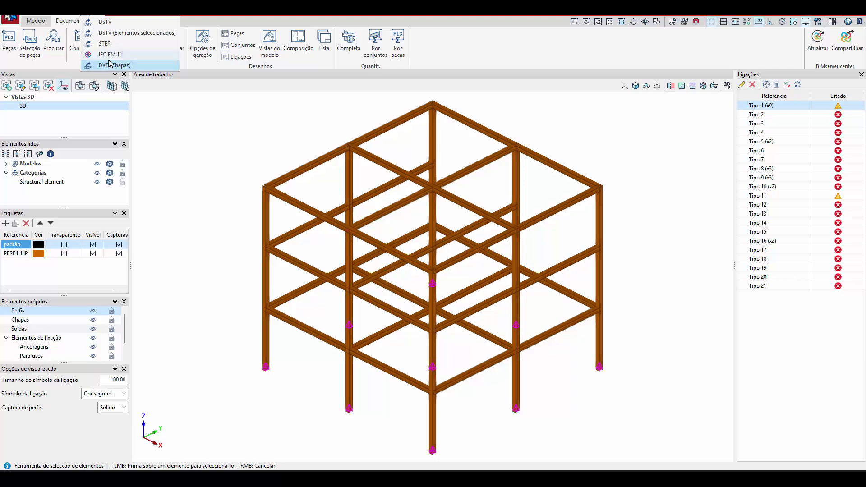
left_click(128, 55)
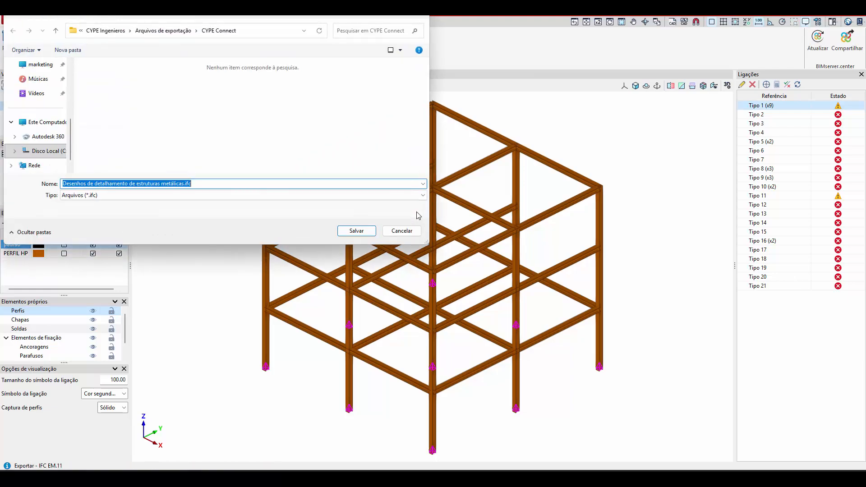
left_click_drag(277, 19, 498, 150)
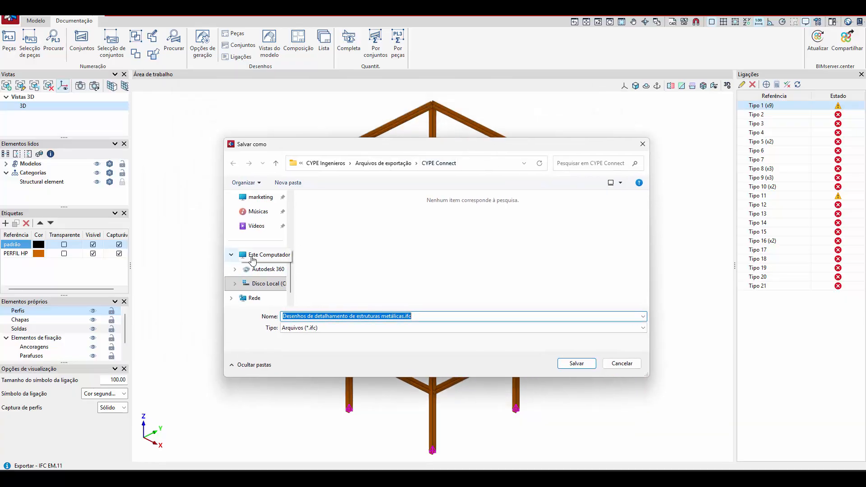
scroll(254, 253, "up", 3)
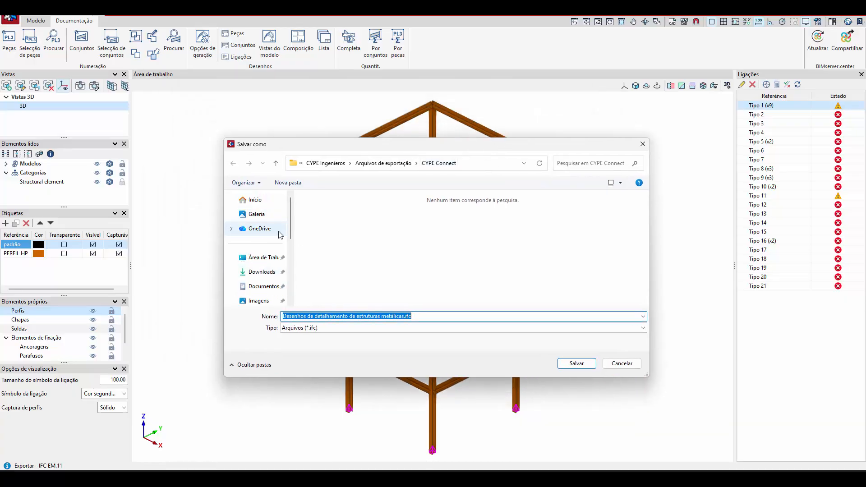
left_click(263, 258)
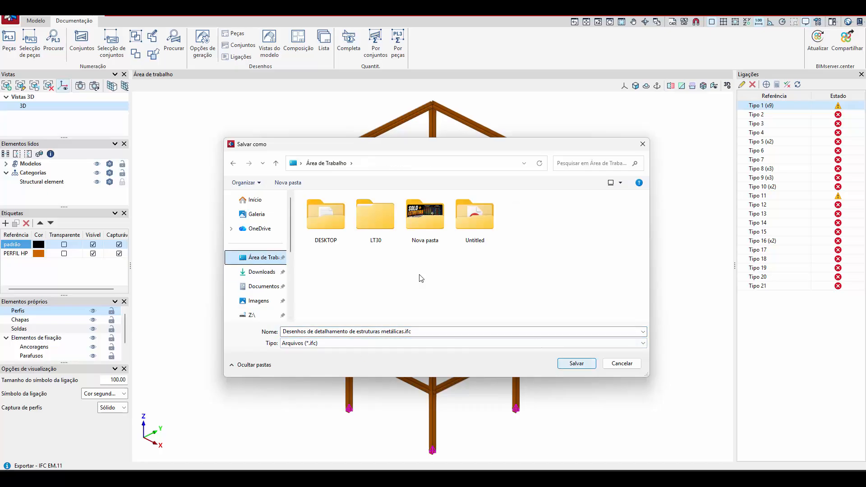
double_click(316, 212)
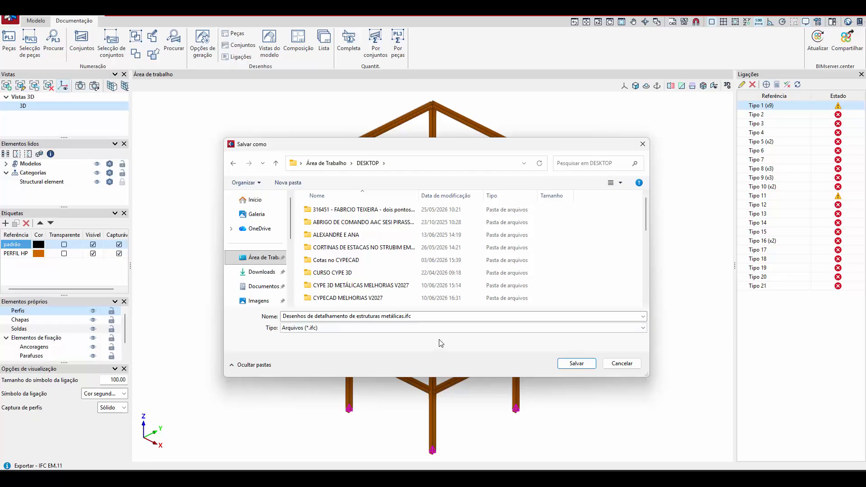
left_click(582, 363)
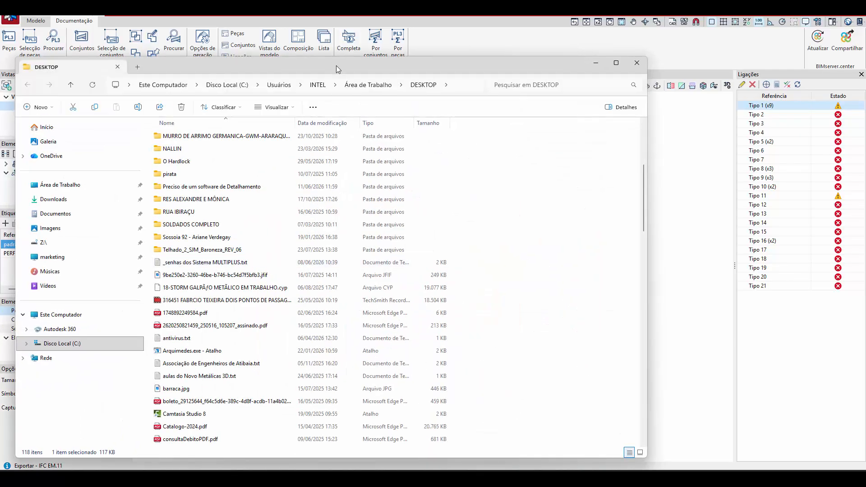
- Open the exported Desenhos de detalhamento de estruturas metálicas.ifc in the IFC viewer and decline continuing to run the page scripts
left_click_drag(337, 66, 391, 37)
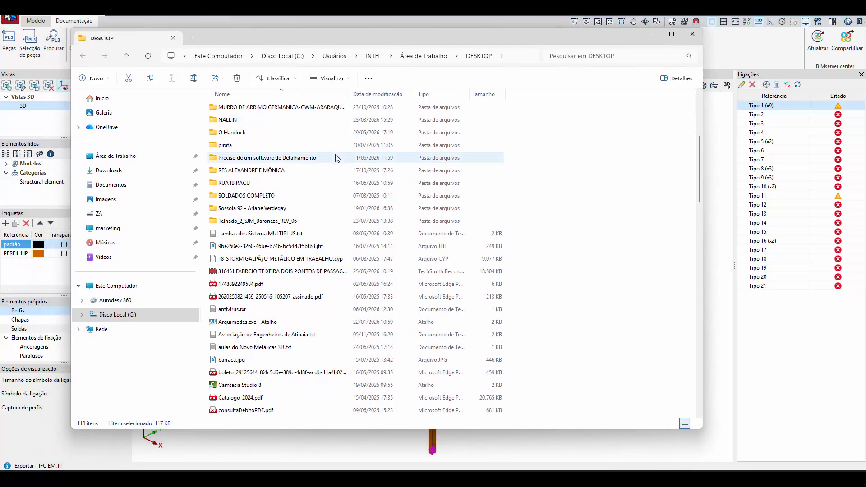
scroll(335, 158, "down", 8)
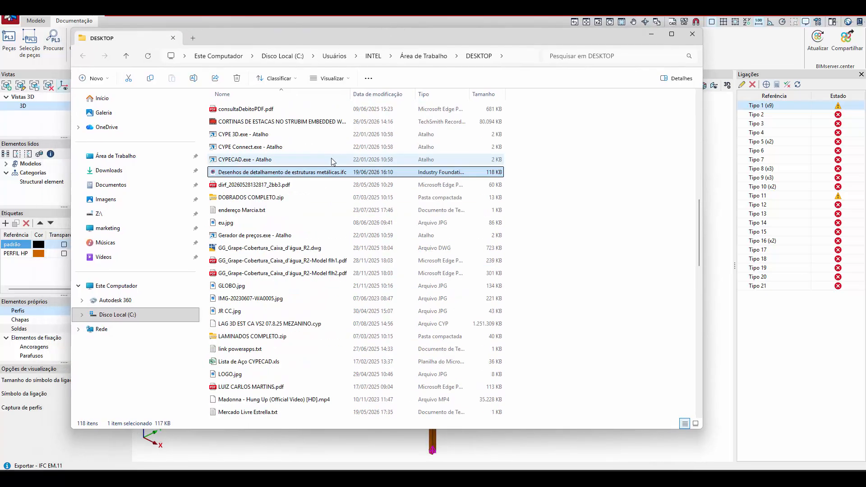
left_click(296, 175)
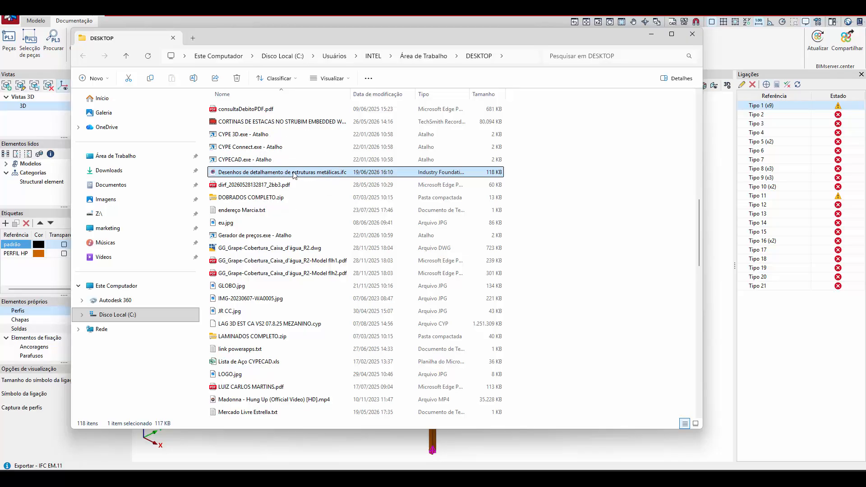
left_click(432, 172)
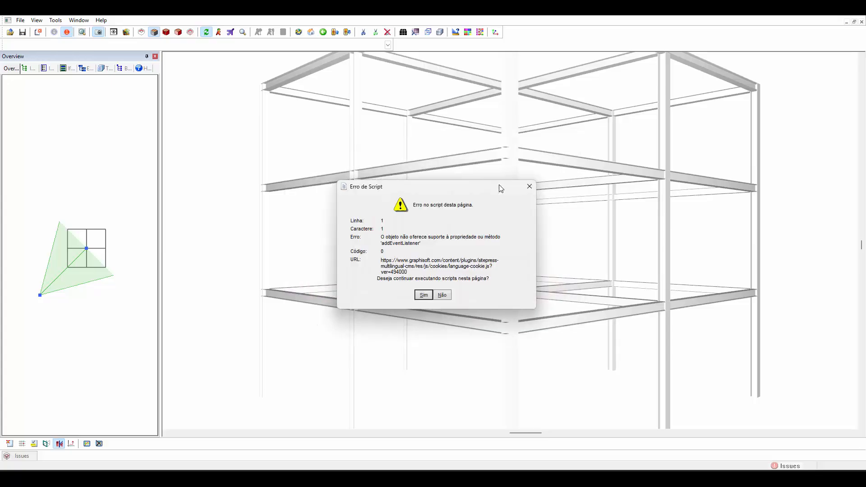
left_click(442, 295)
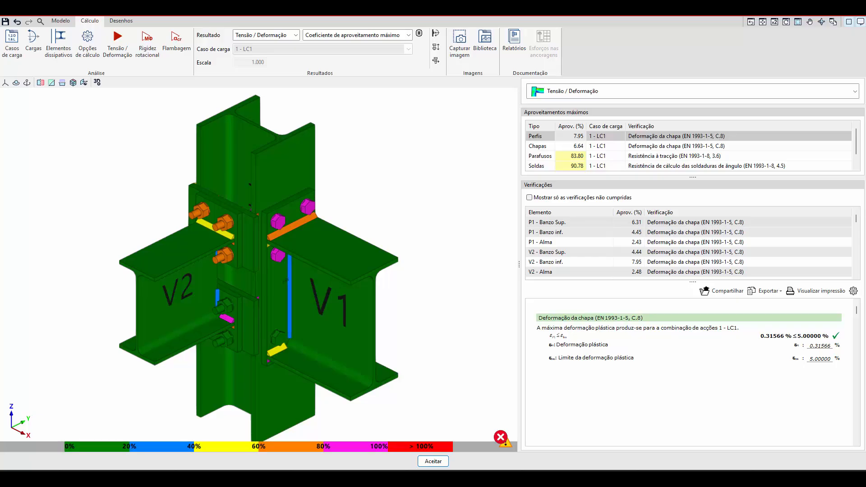
- Review the connection's Tensão / Deformação results as Tensão de Von Mises, Deformação equivalente de Von Mises and Deslocamentos
mouse_move(259, 296)
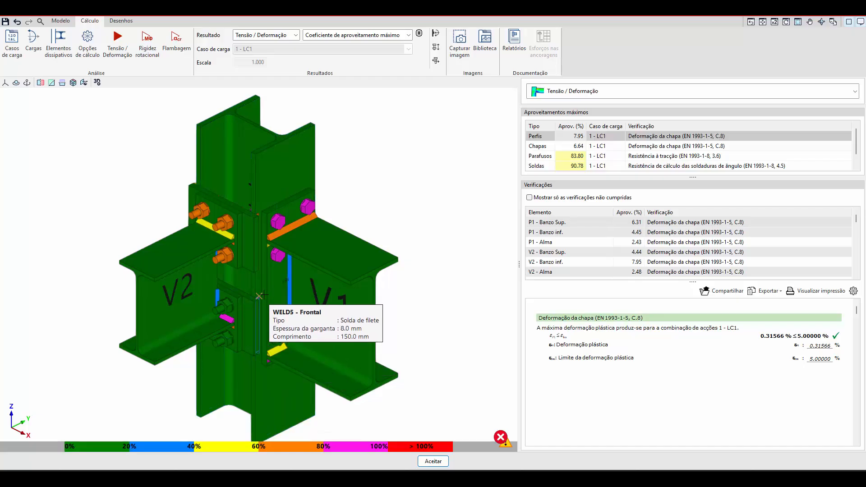
mouse_move(277, 226)
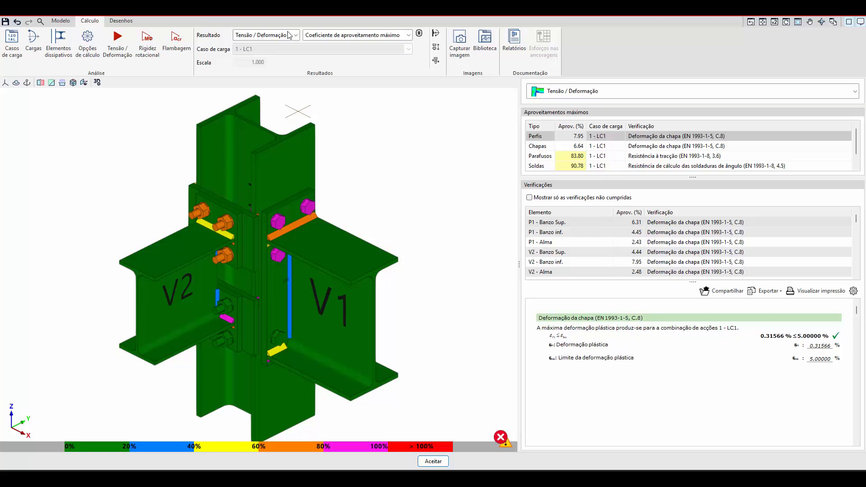
left_click(320, 36)
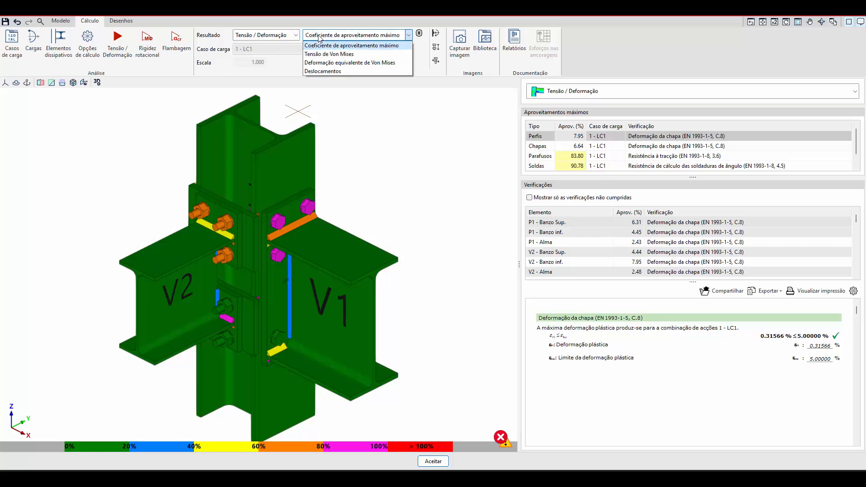
left_click(334, 54)
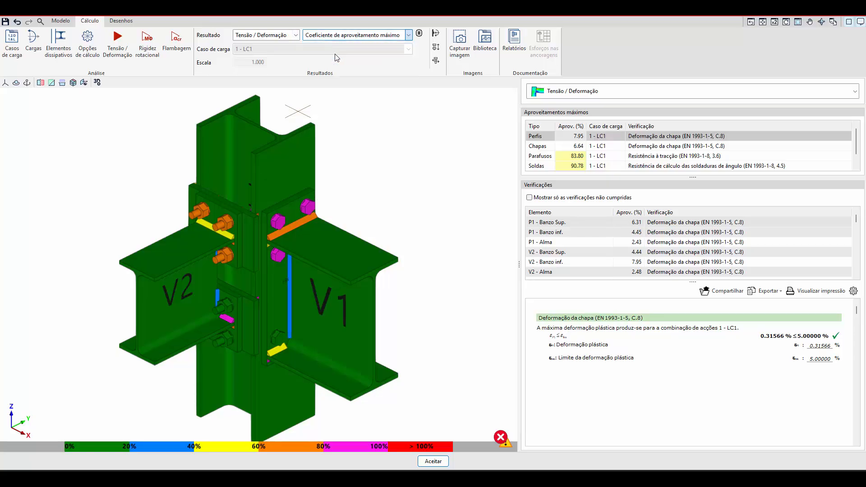
left_click(361, 37)
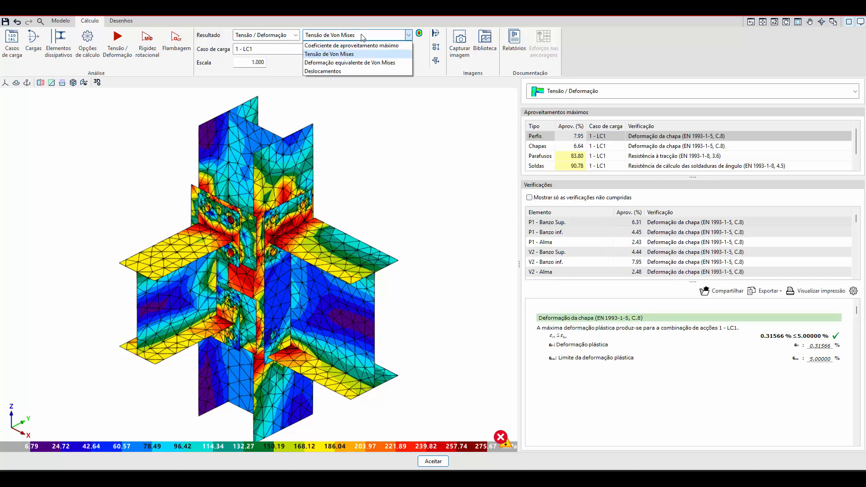
left_click(359, 62)
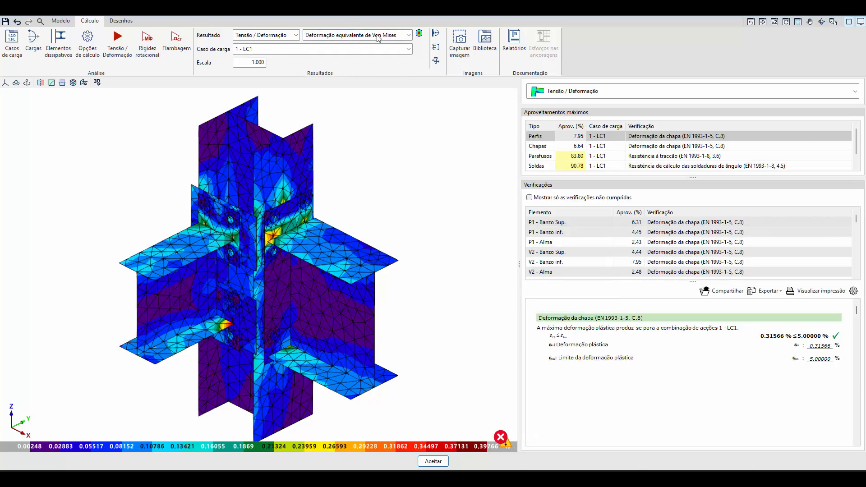
left_click(378, 37)
left_click(359, 71)
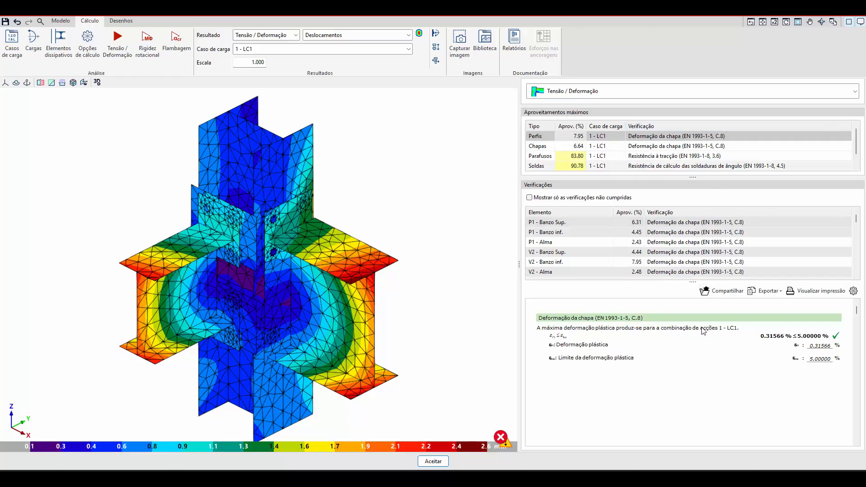
- Examine the checks for Soldas, Parafusos, Chapas and V1 - Banzo inf., and the formats available for exporting the report
scroll(641, 156, "down", 1)
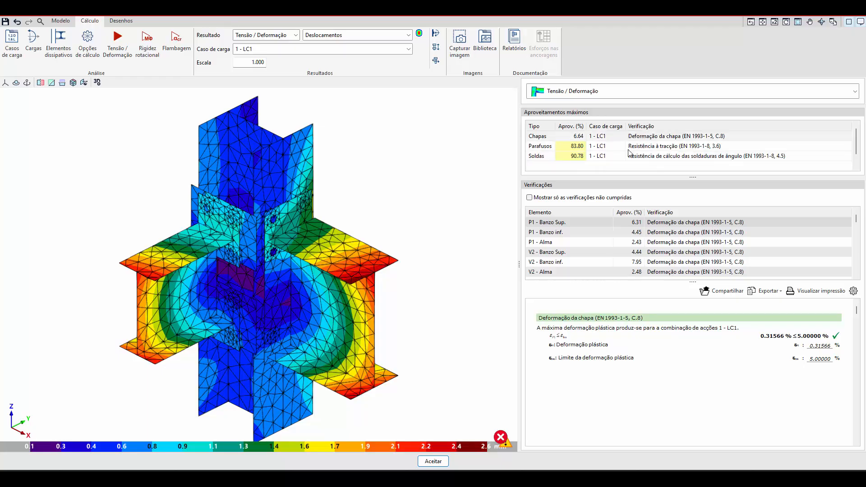
left_click(646, 153)
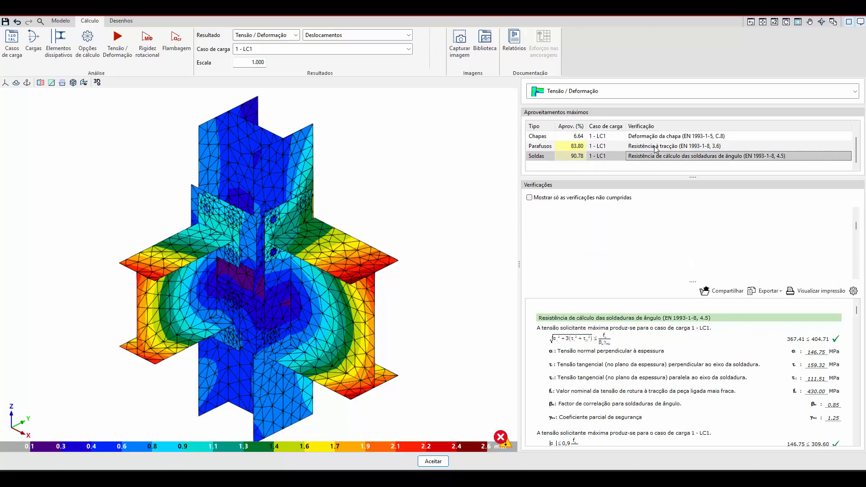
left_click(655, 144)
left_click(654, 138)
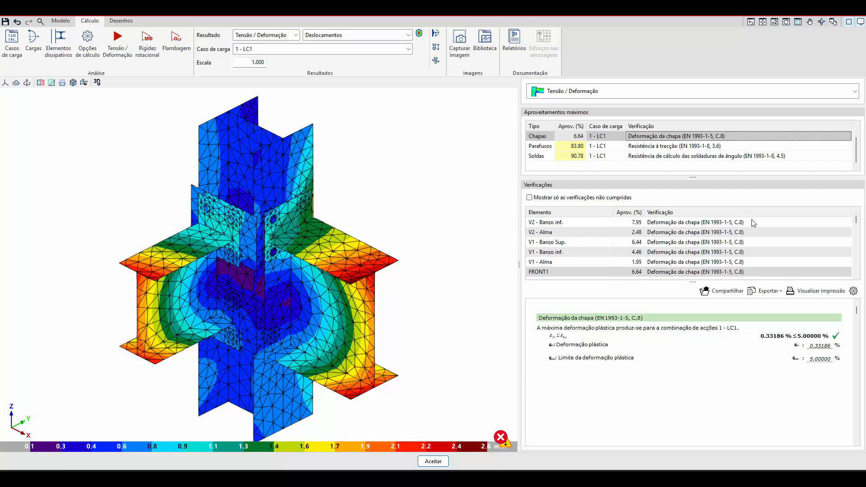
left_click(771, 292)
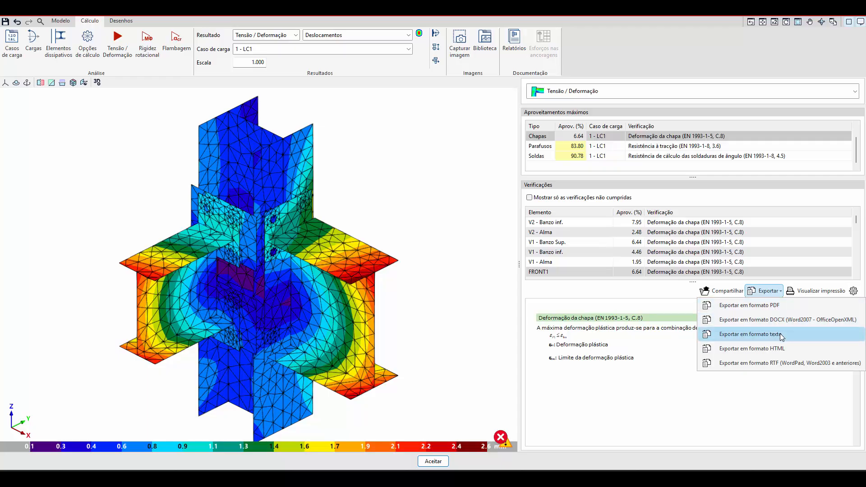
left_click(765, 254)
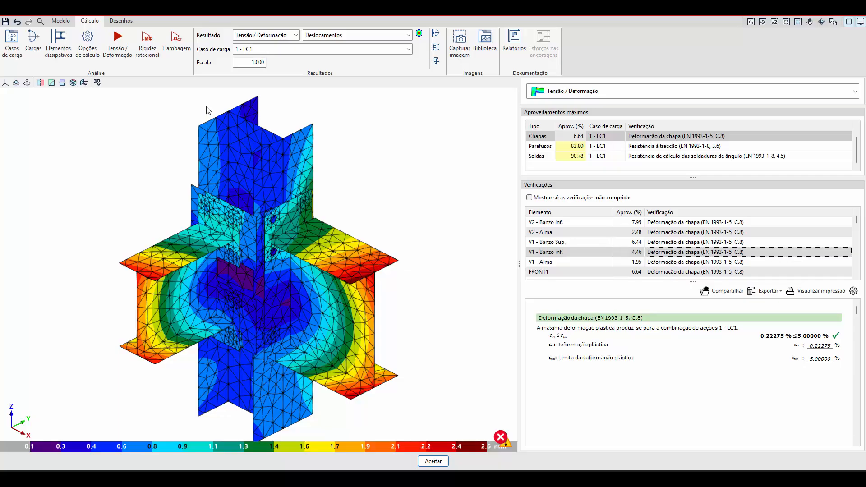
- Switch to the Flambagem results and display buckling modes 2 through 5 of load case 1 - LC1 in turn
left_click(174, 51)
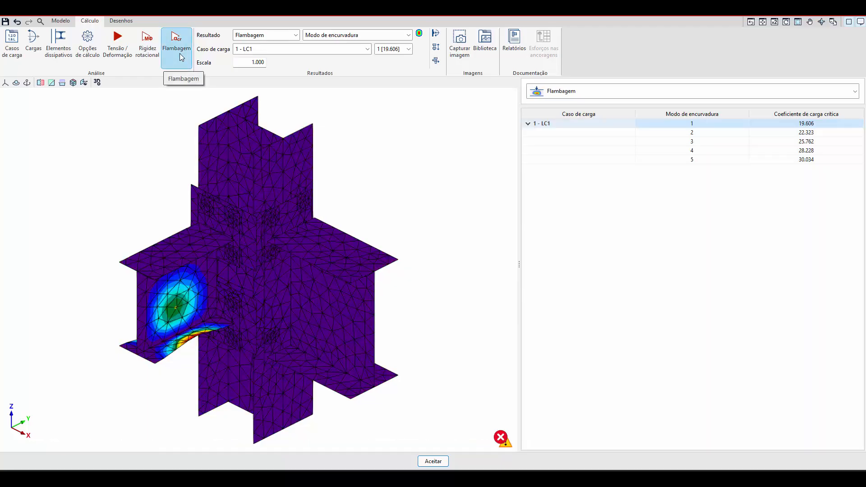
left_click(262, 48)
left_click(263, 48)
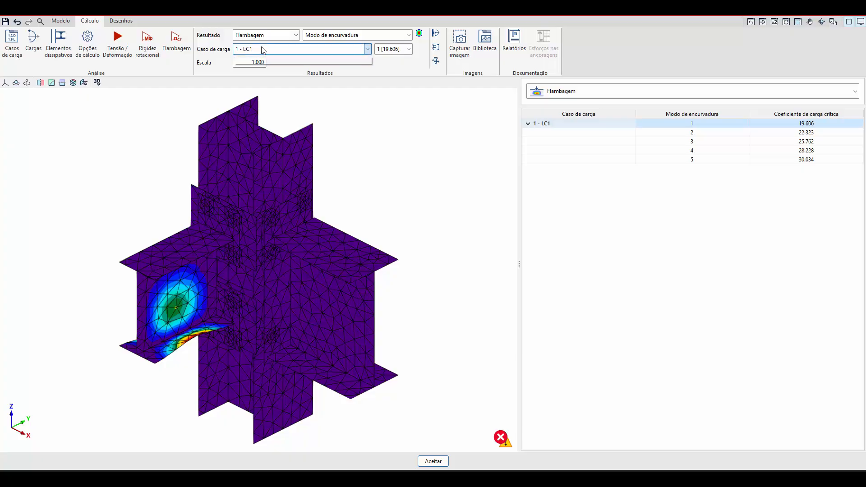
left_click(408, 49)
left_click(388, 68)
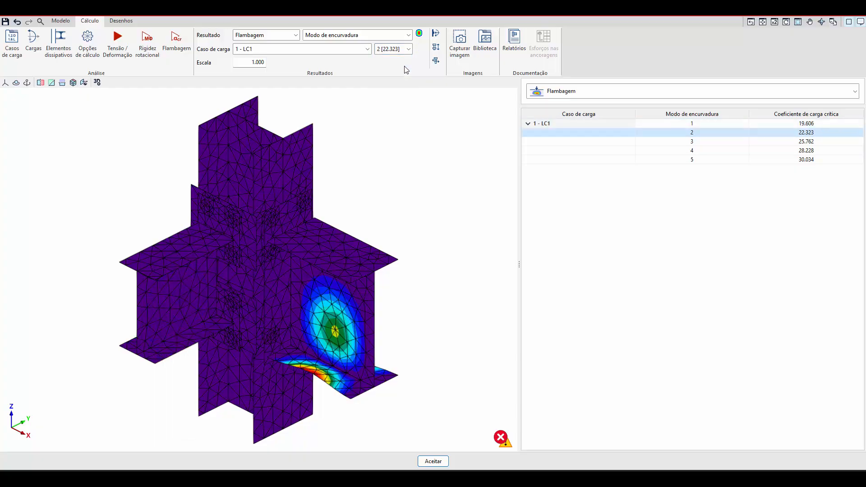
left_click(409, 49)
left_click(399, 77)
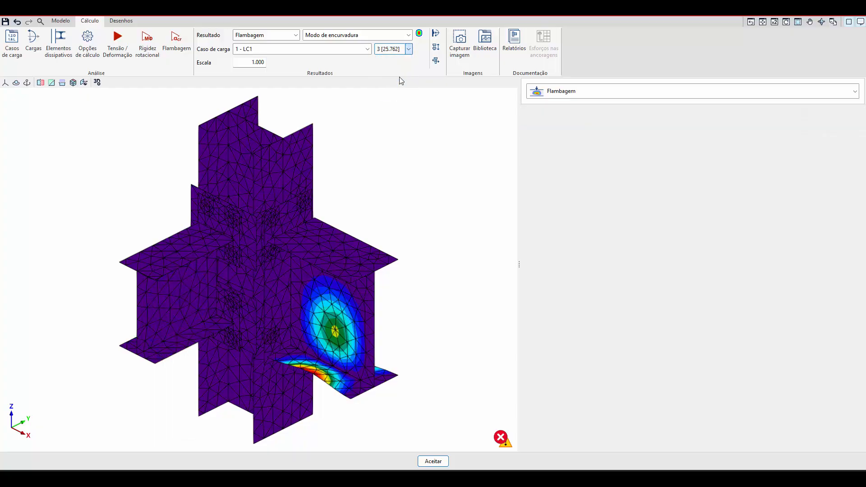
left_click(409, 49)
left_click(392, 85)
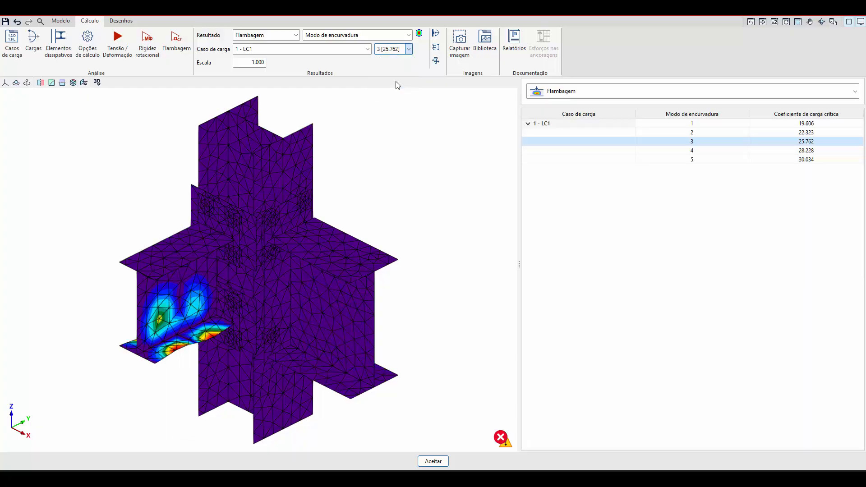
left_click(408, 49)
left_click(403, 94)
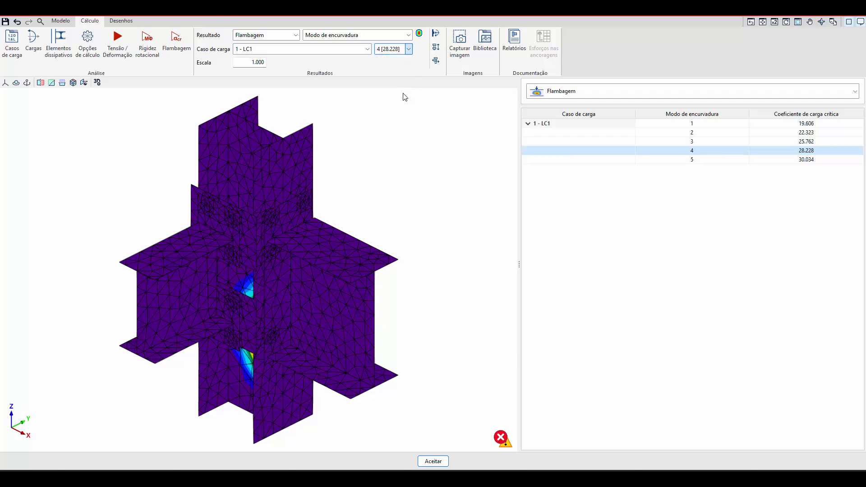
- Inspect the V1 beam web's buckling mesh in an enlarged Malha do componente window and close it
left_click(357, 310)
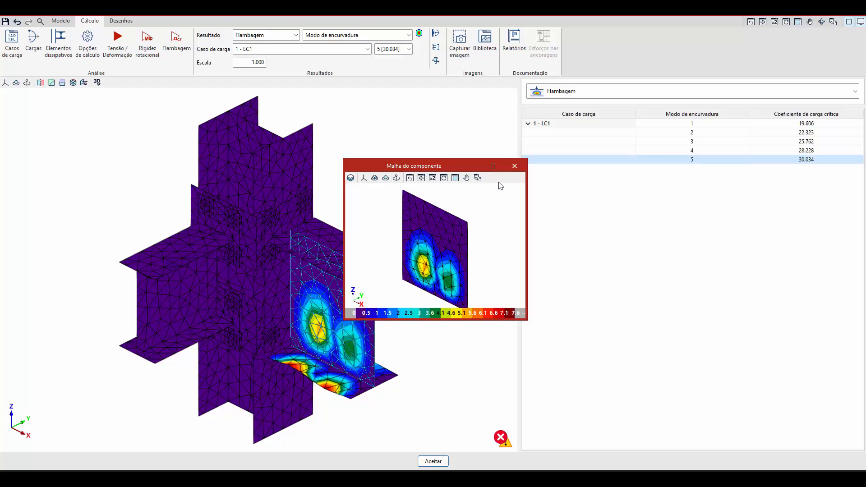
left_click(493, 166)
middle_click_drag(481, 275, 308, 245, "shift")
key("Escape")
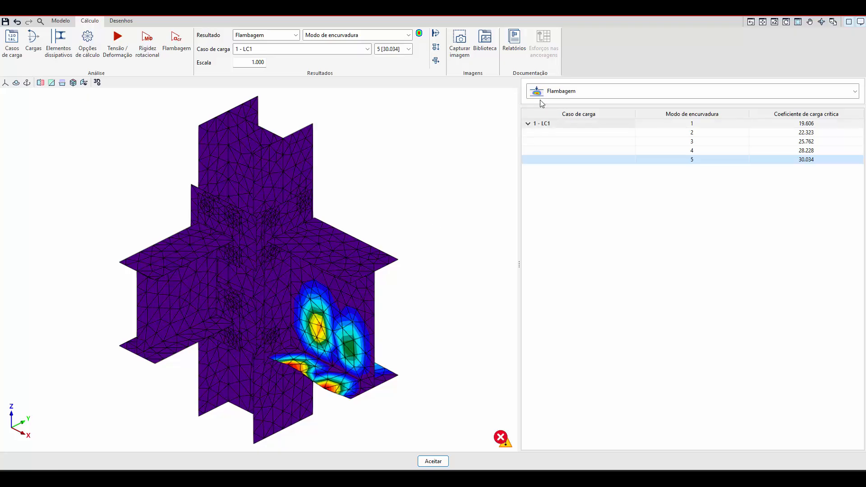
- Keep Flambagem as the result type and select buckling mode 4 in the critical load coefficient table
left_click(555, 92)
left_click(554, 91)
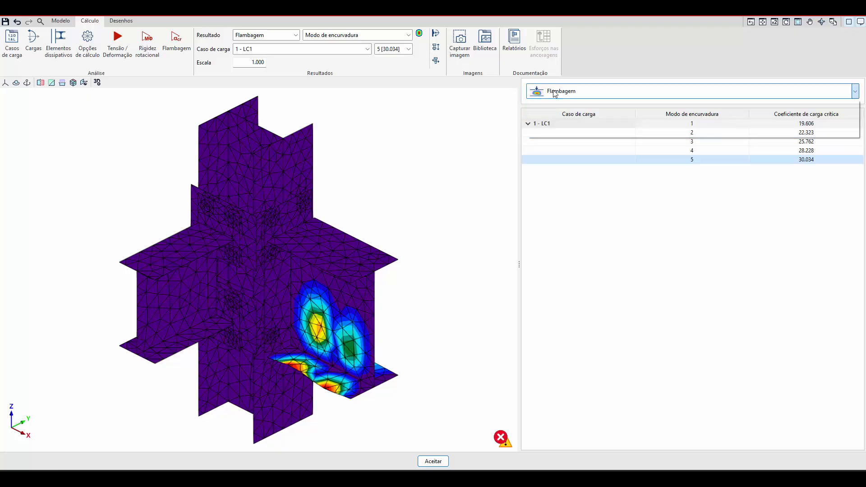
left_click(722, 150)
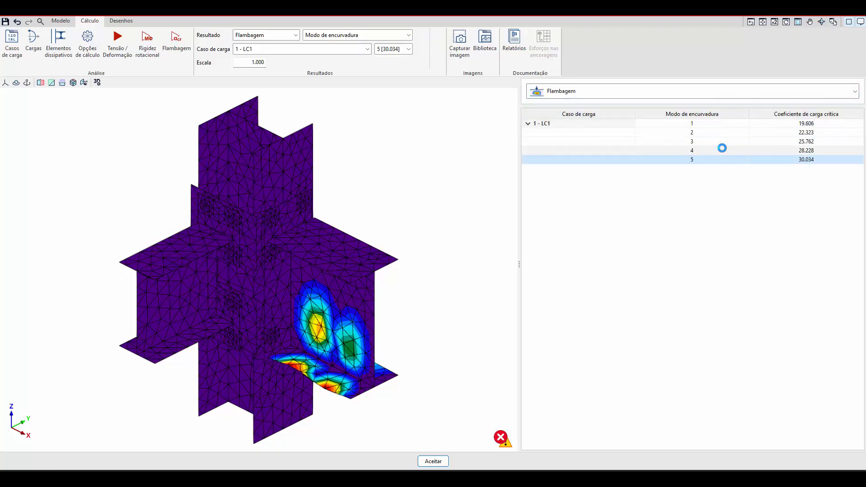
- Generate the connection report with the Verificações pormenorizadas chapter added to the chapters already selected
left_click(518, 59)
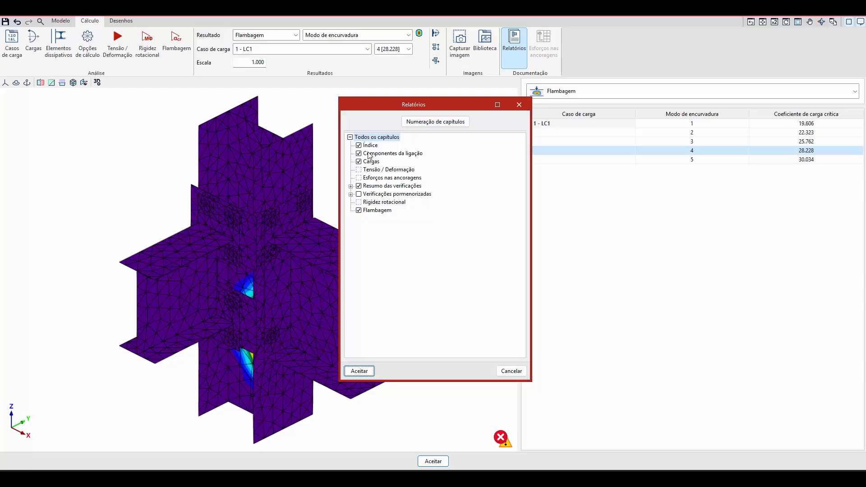
left_click(359, 194)
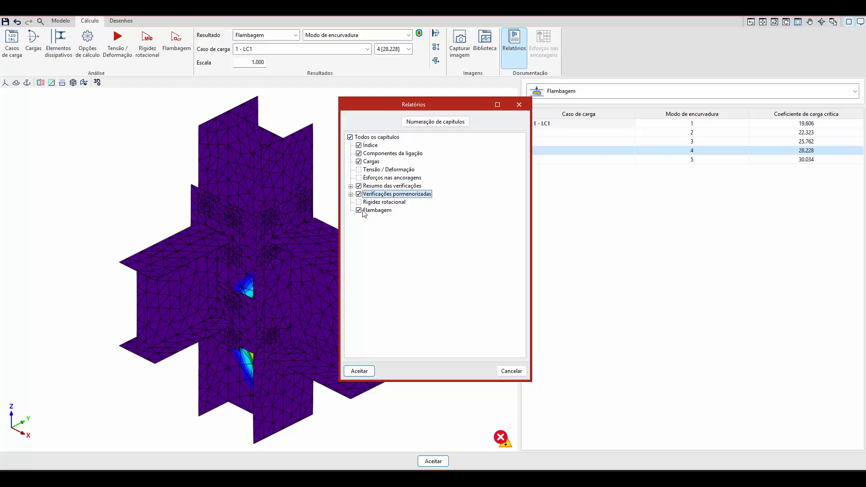
left_click(359, 371)
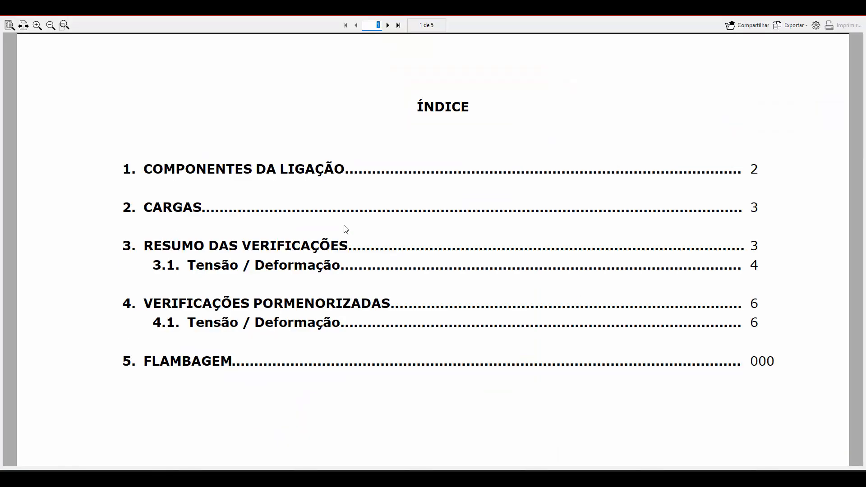
- Read through the report's component, bolt, weld, load and check summary tables, and close the report
scroll(345, 229, "down", 8)
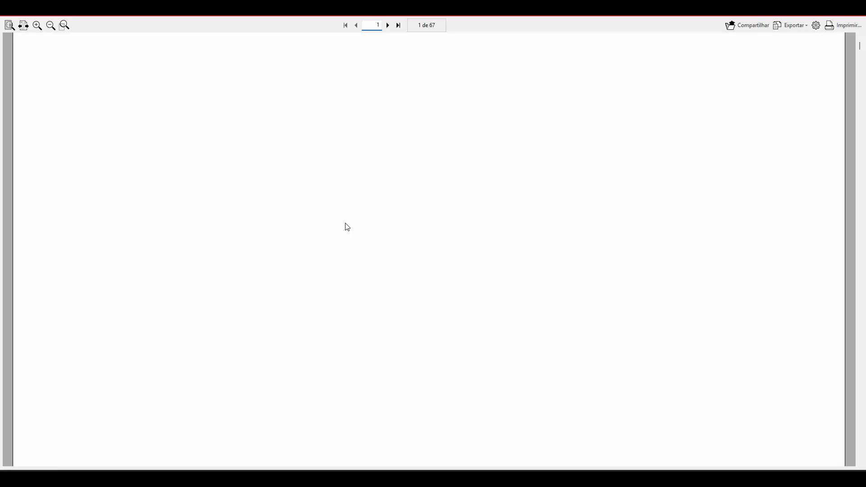
scroll(345, 224, "down", 4, "ctrl")
scroll(345, 223, "down", 5)
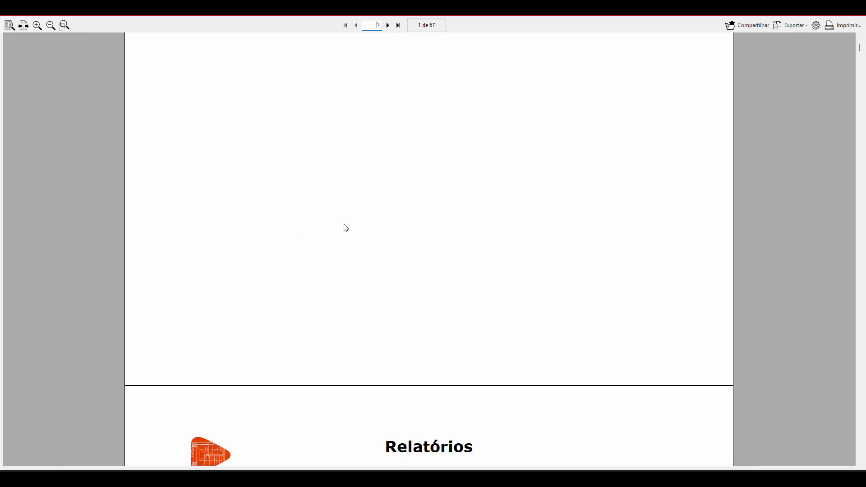
scroll(346, 229, "down", 10)
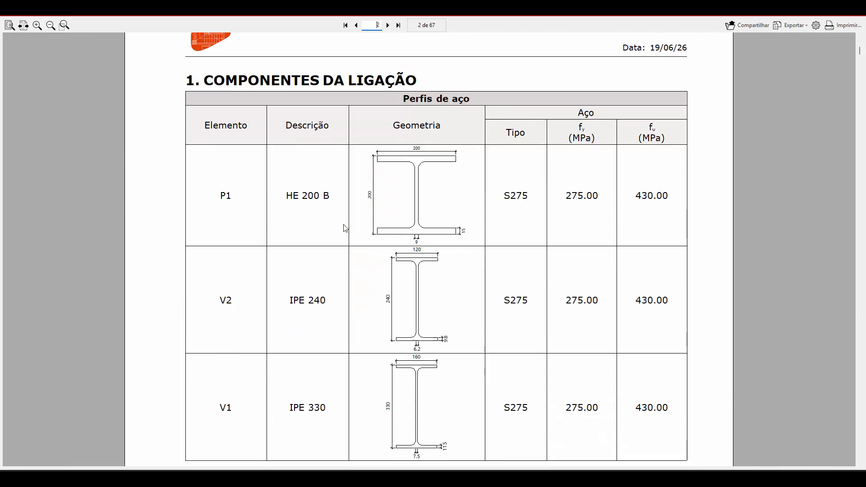
scroll(346, 228, "down", 10)
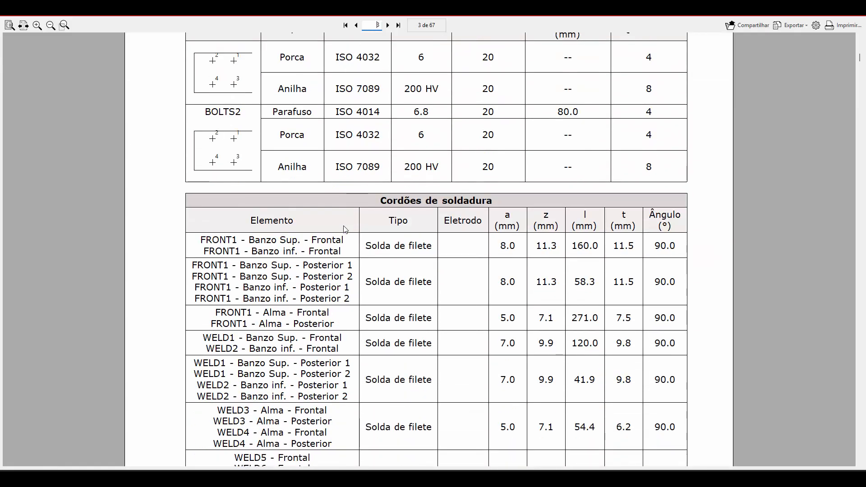
scroll(345, 228, "down", 10)
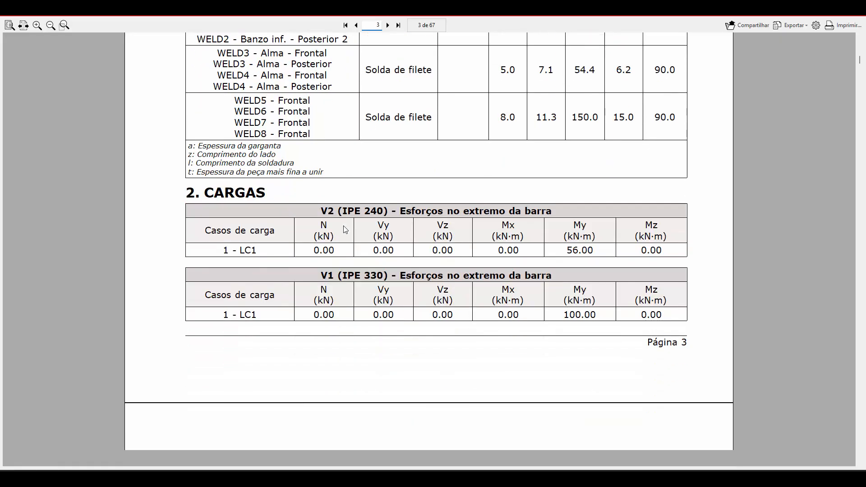
scroll(346, 229, "down", 10)
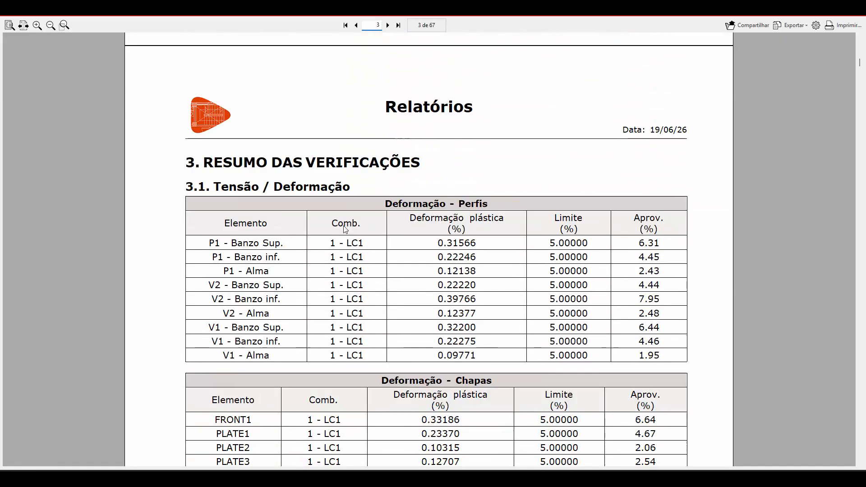
scroll(346, 229, "down", 10)
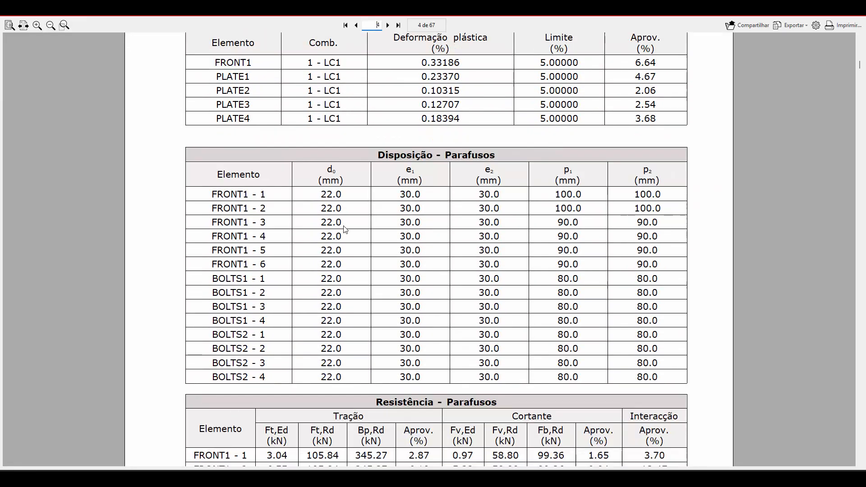
scroll(346, 230, "down", 2)
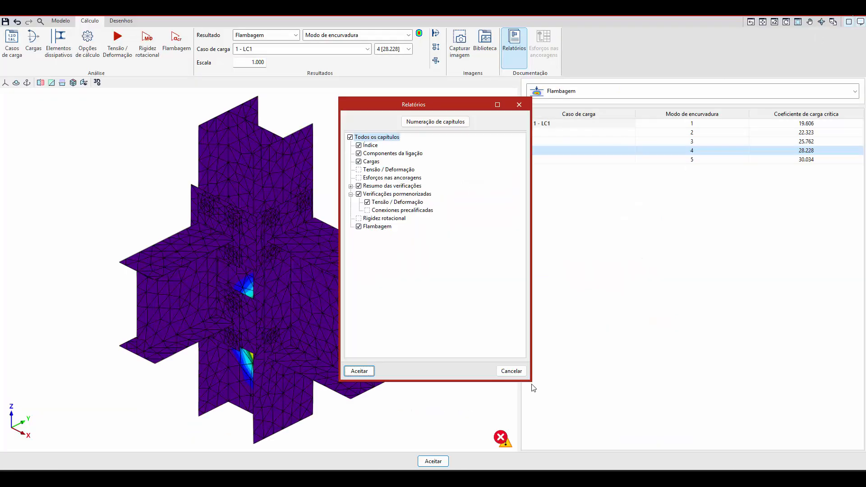
left_click(512, 370)
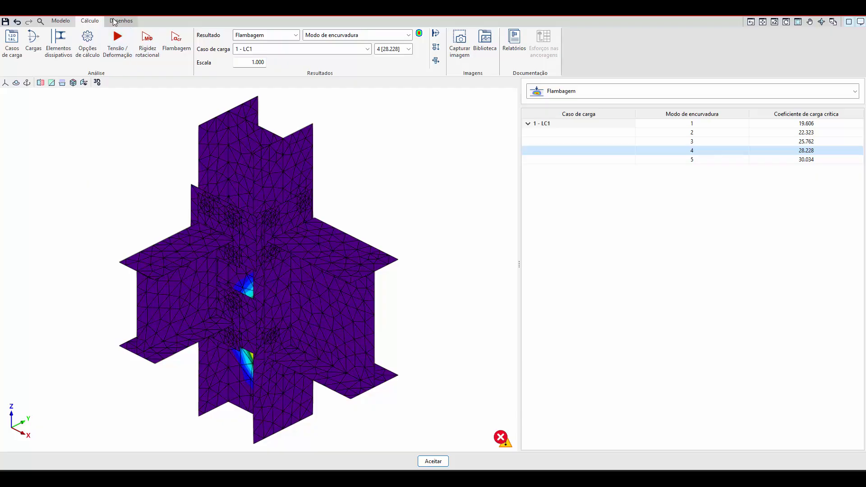
- Open the connection's drawings and examine the annotated views and plate details on the N7 sheet
left_click(119, 21)
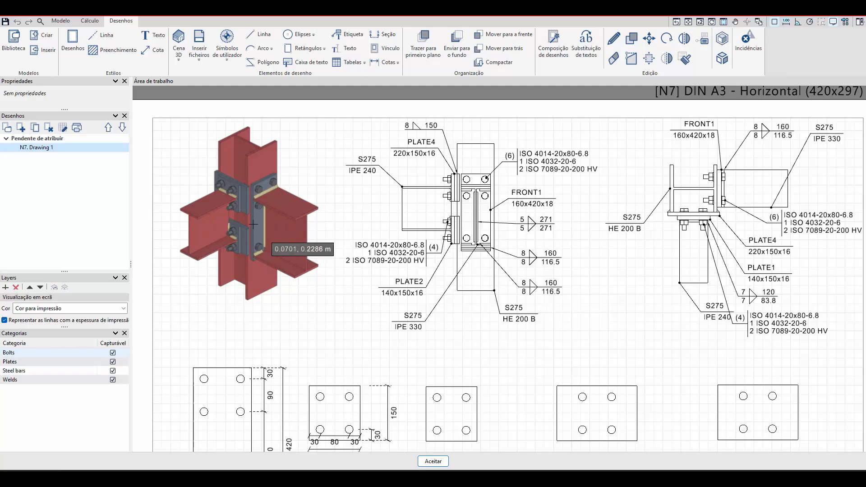
scroll(523, 177, "up", 3)
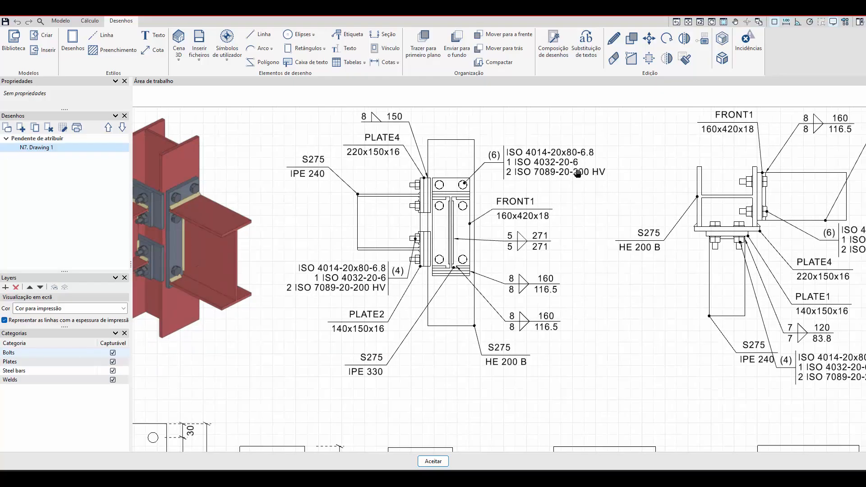
scroll(451, 224, "down", 2)
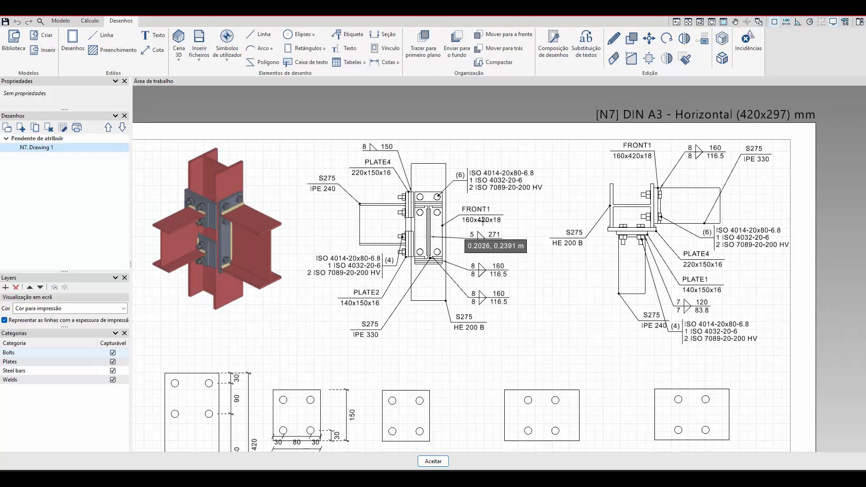
mouse_move(732, 210)
middle_mouse_down()
mouse_move(684, 208)
mouse_move(682, 200)
mouse_move(734, 197)
middle_mouse_up()
mouse_move(520, 252)
middle_mouse_down()
mouse_move(548, 221)
mouse_move(554, 191)
middle_mouse_up()
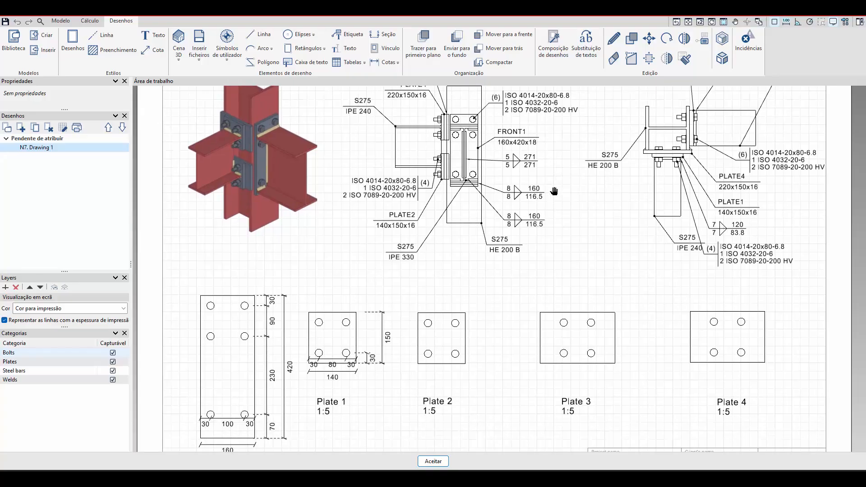
- Review the output devices available for printing the N7 drawing and pick DXF
left_click(79, 128)
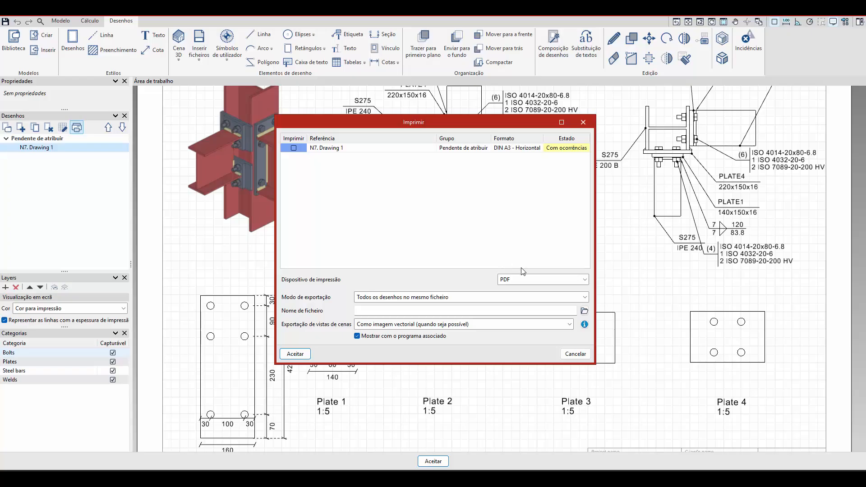
left_click(529, 280)
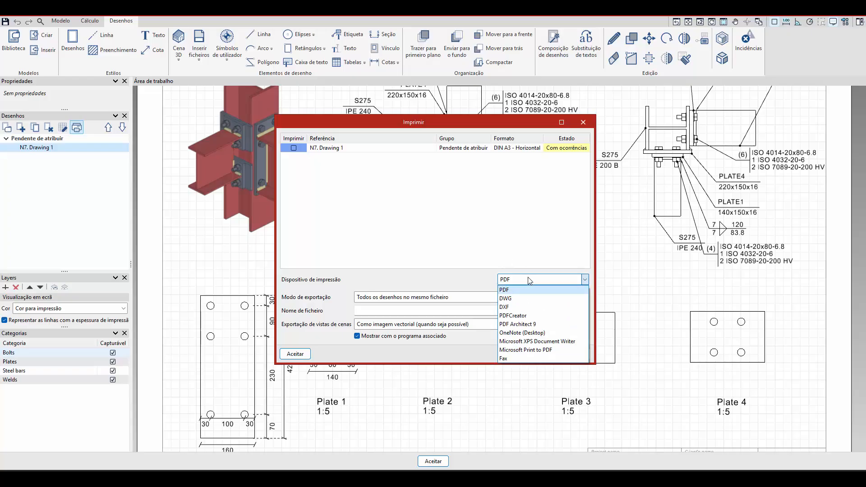
left_click(523, 308)
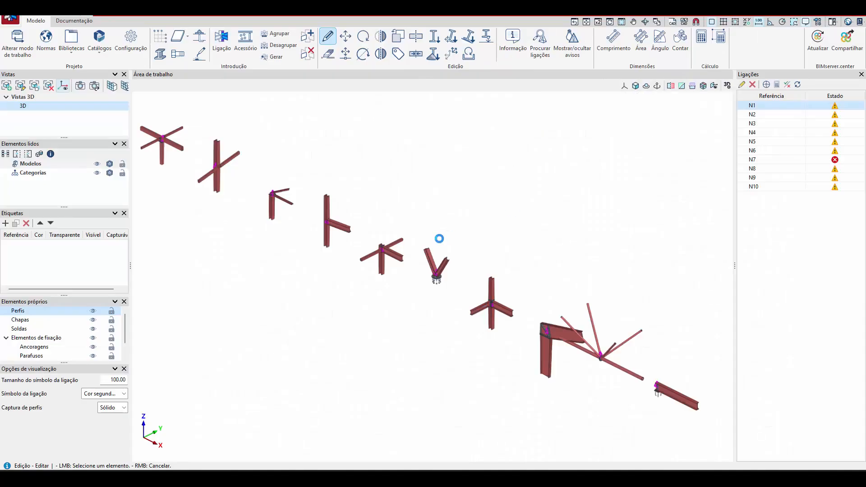
- Save the current job and open Example 2.cst from the CYPE Connect examples folder
left_click(13, 20)
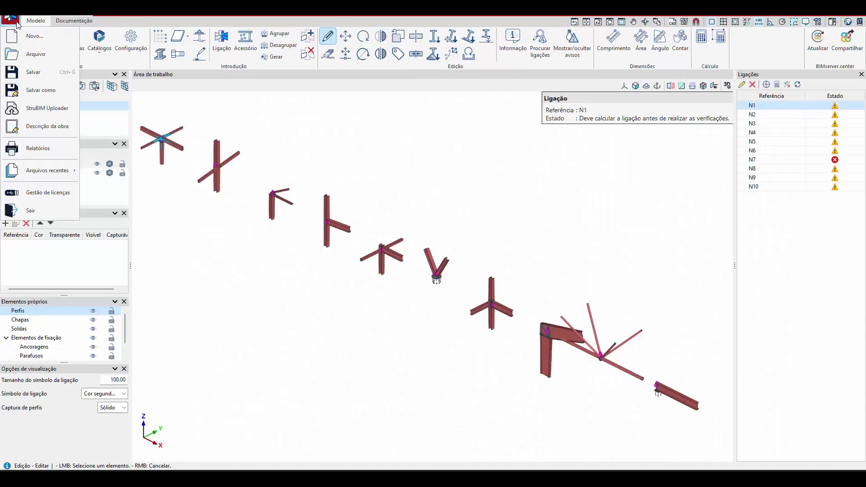
left_click(27, 54)
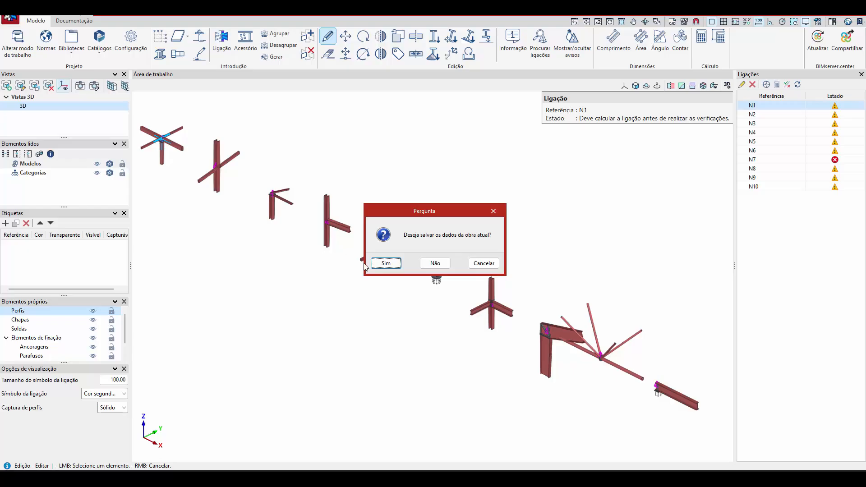
left_click(384, 264)
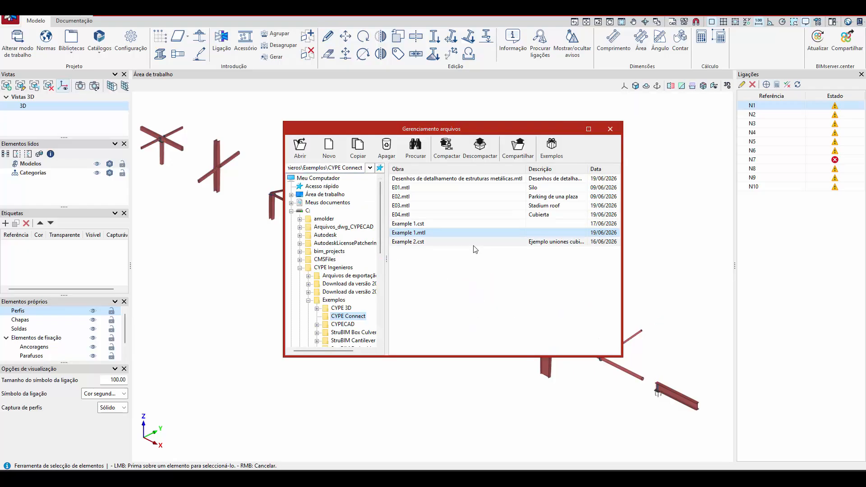
double_click(412, 242)
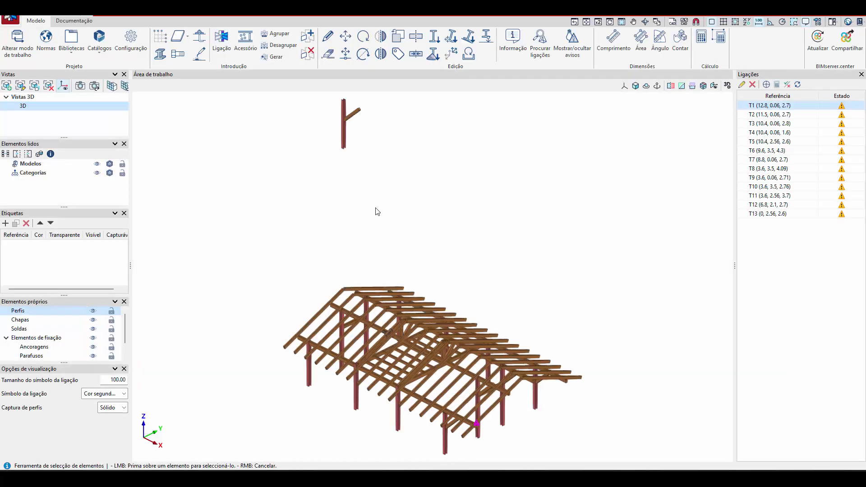
- Open the rafter-to-beam timber connection T7 (8.8, 0.06, 2.7) for editing and inspect its joint model and calculation section
scroll(377, 212, "down", 3)
scroll(434, 375, "up", 3)
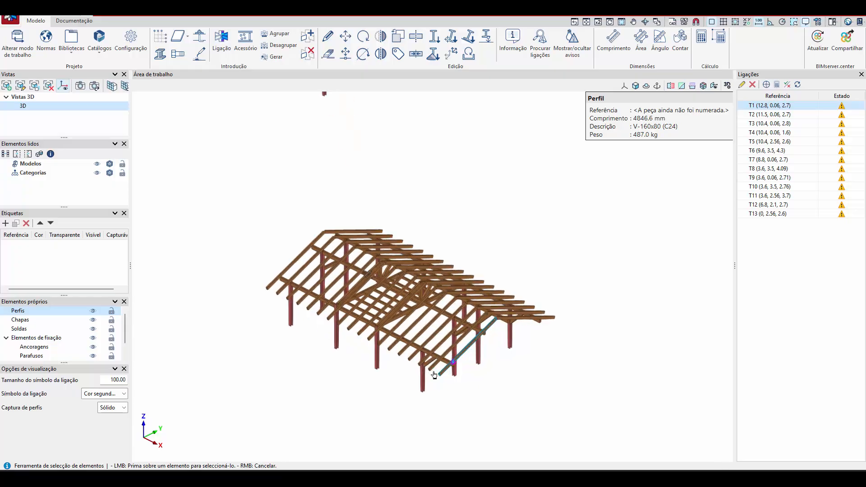
scroll(434, 375, "up", 4)
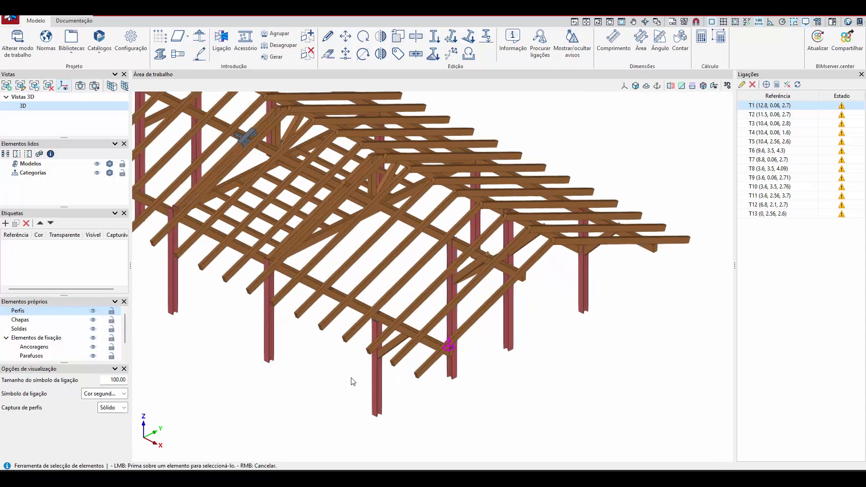
scroll(393, 359, "up", 6)
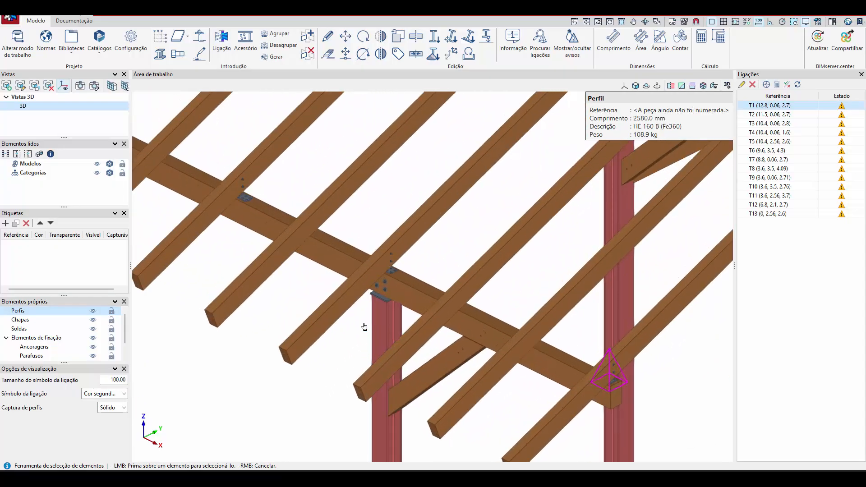
scroll(363, 327, "up", 2)
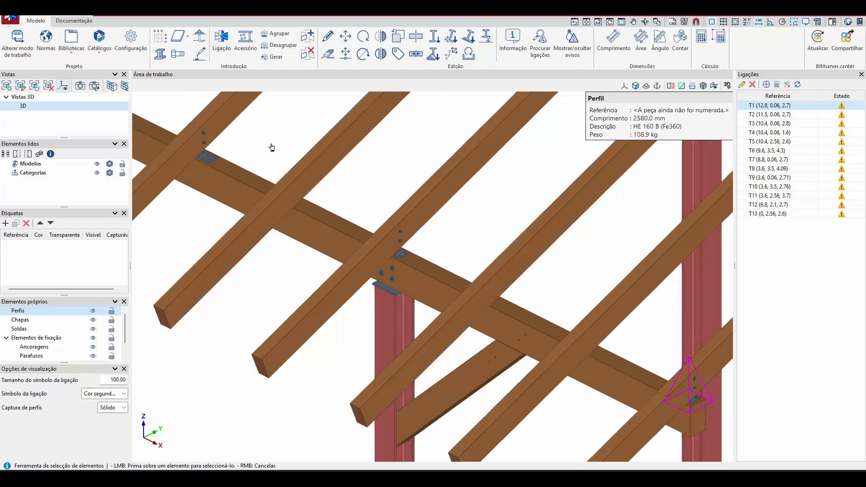
left_click(328, 38)
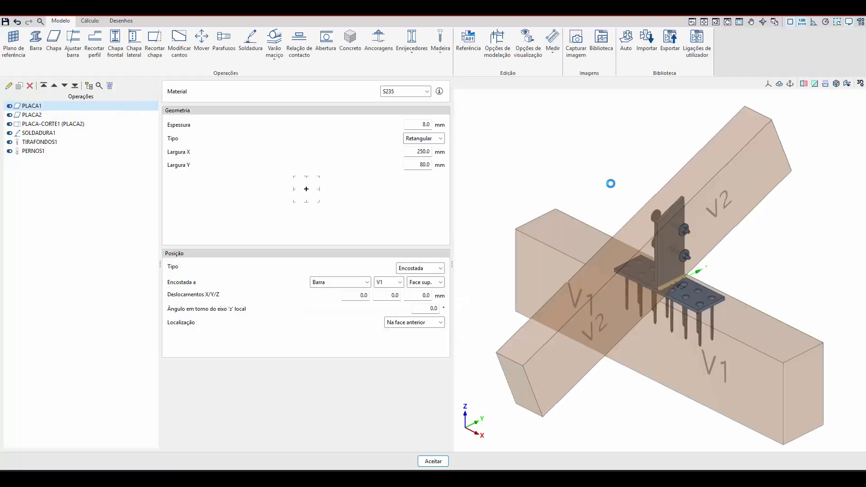
middle_click_drag(719, 253, 610, 231)
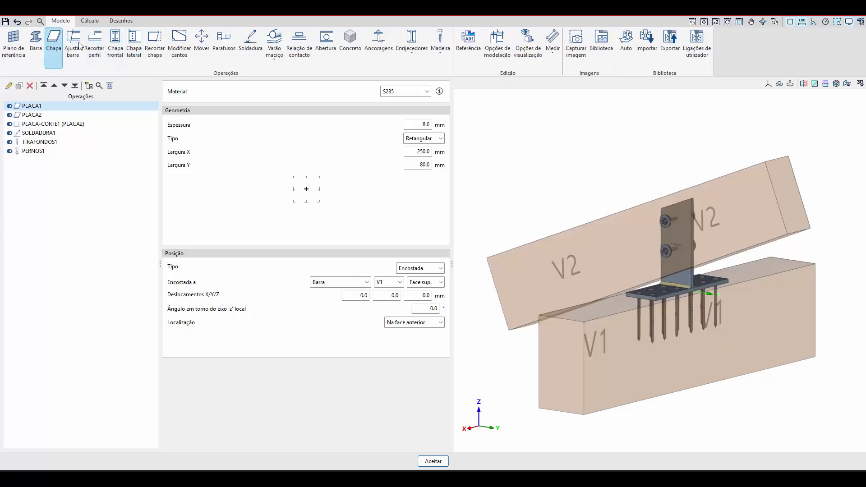
left_click(89, 20)
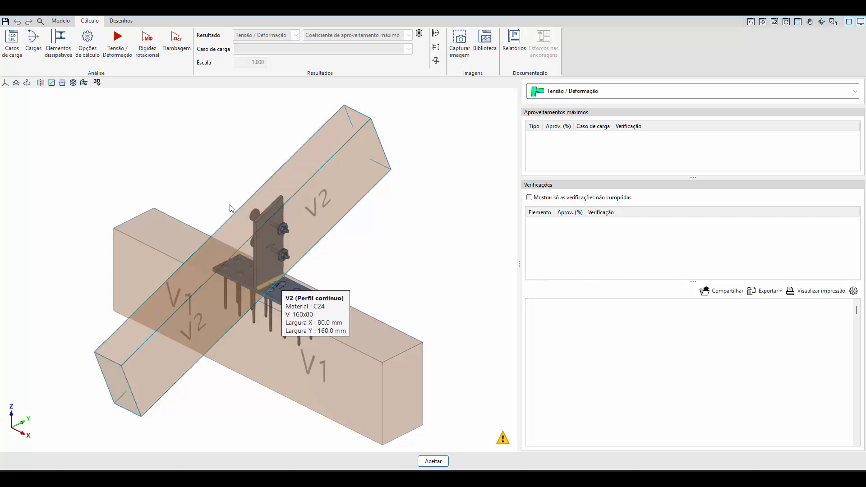
- Insert the predefined Vista 3D, Alçado, Alçado lateral, Planta, PLACA1 and PLACA2 views in colour on the timber connection's DIN A3 drawing
left_click(121, 21)
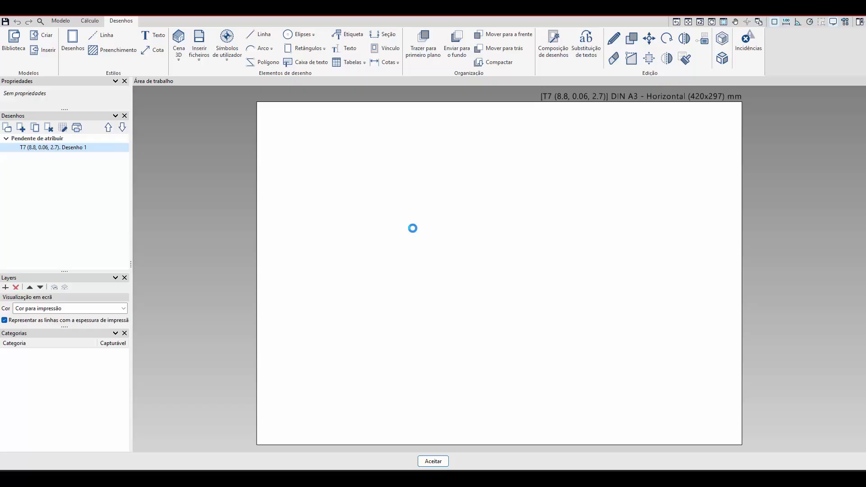
left_click(179, 62)
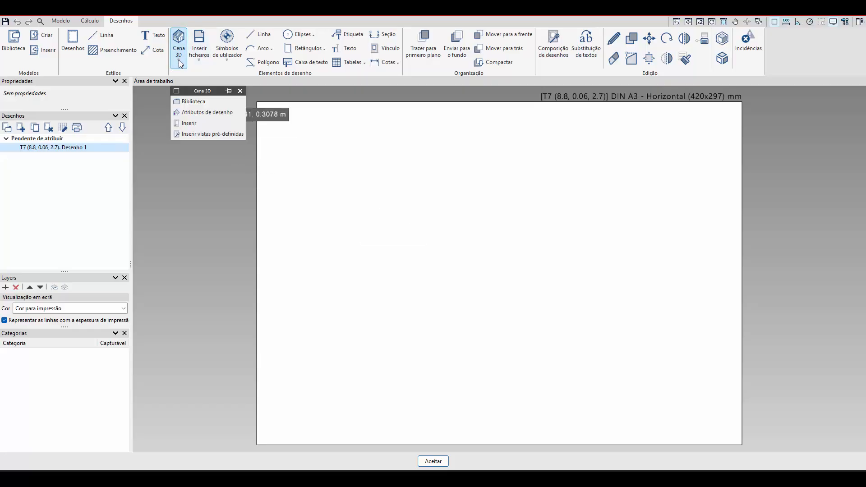
left_click(199, 134)
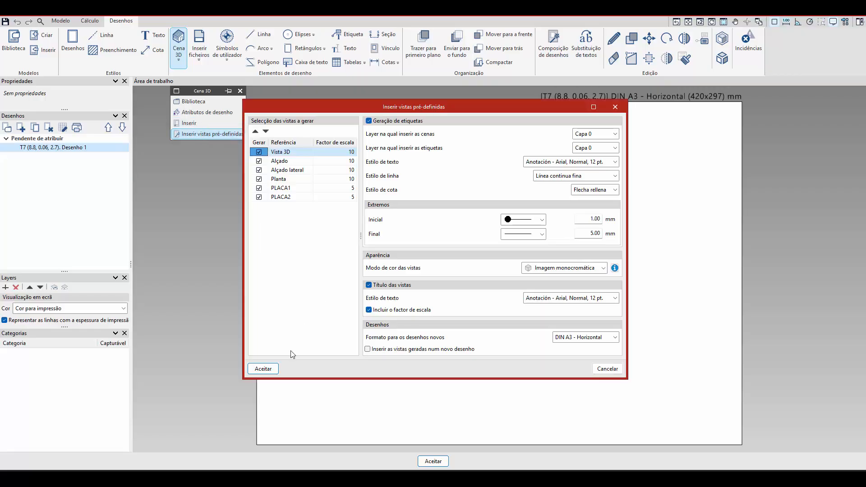
left_click(590, 269)
left_click(598, 298)
left_click(264, 368)
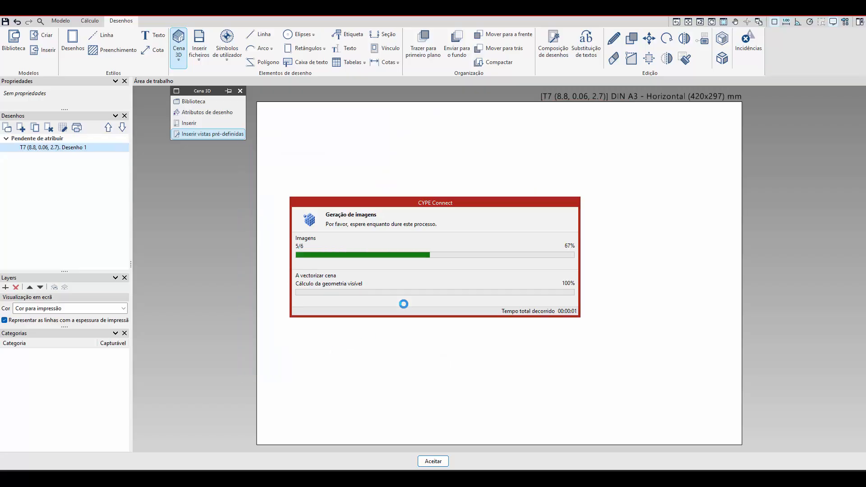
scroll(392, 115, "up", 4)
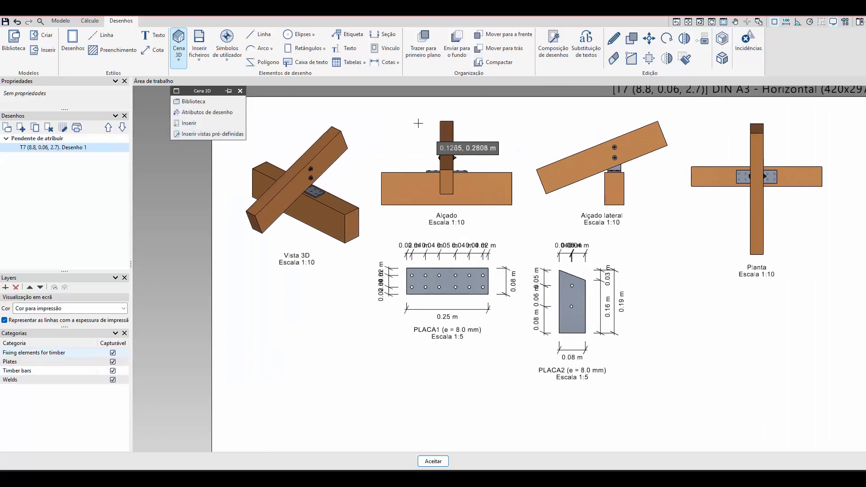
- Examine the timber connection's elevation, side elevation and plan views on the DIN A3 drawing at close range
scroll(722, 154, "up", 3)
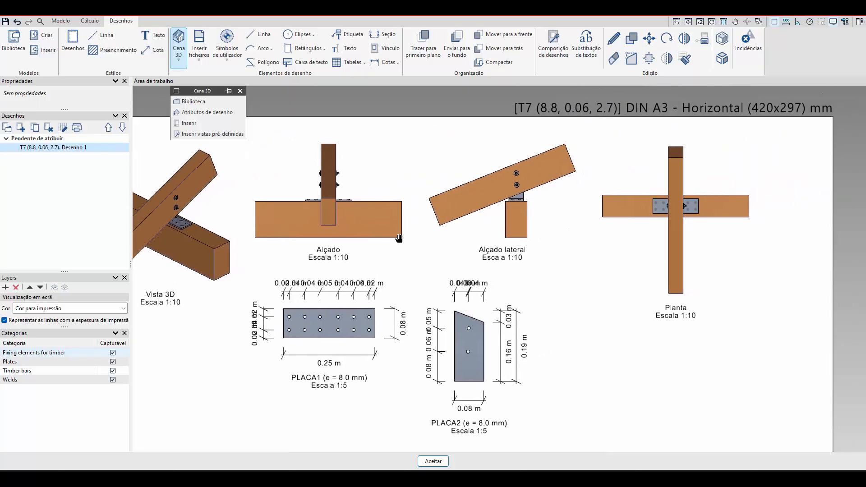
scroll(739, 158, "up", 1)
middle_click_drag(522, 230, 534, 253)
scroll(503, 249, "up", 2)
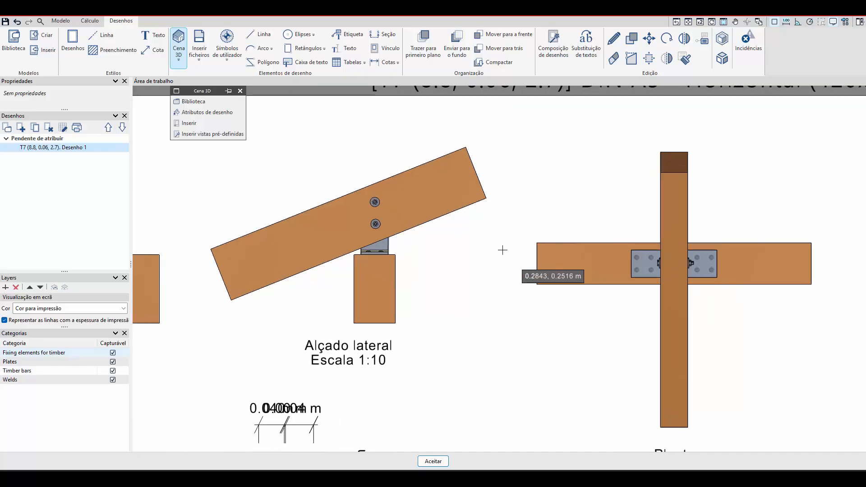
middle_click_drag(498, 249, 467, 251)
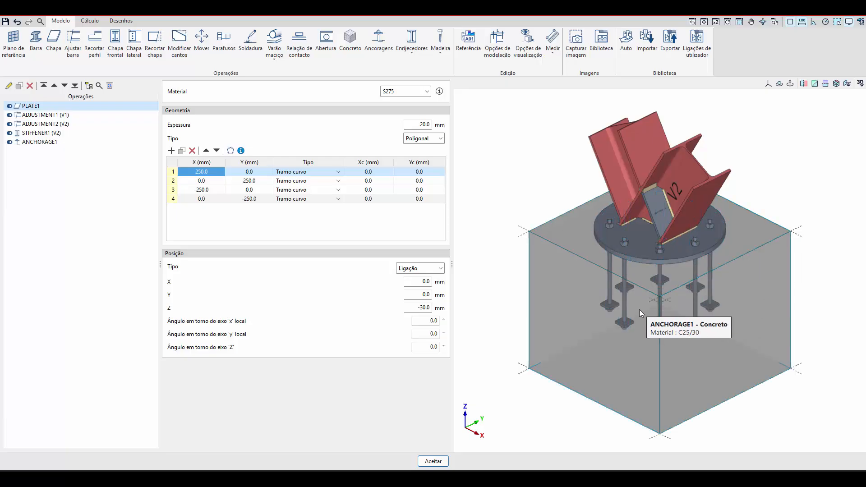
- Inspect the ANCHORAGE1 operation of the circular base plate: its concrete, shear lug, anchor settings and anchor end types
left_click(40, 142)
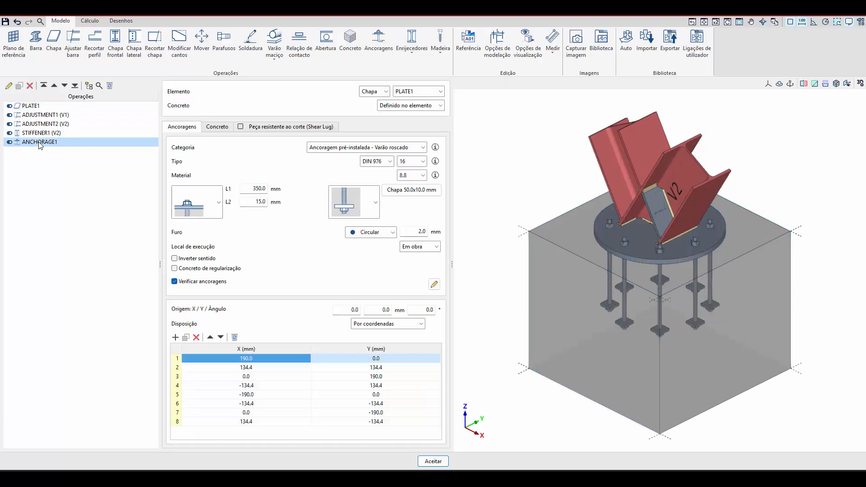
left_click(215, 127)
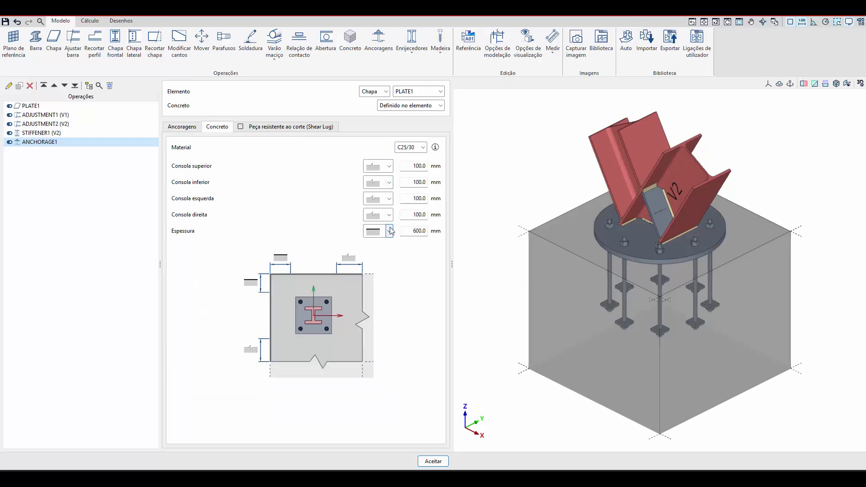
left_click(267, 128)
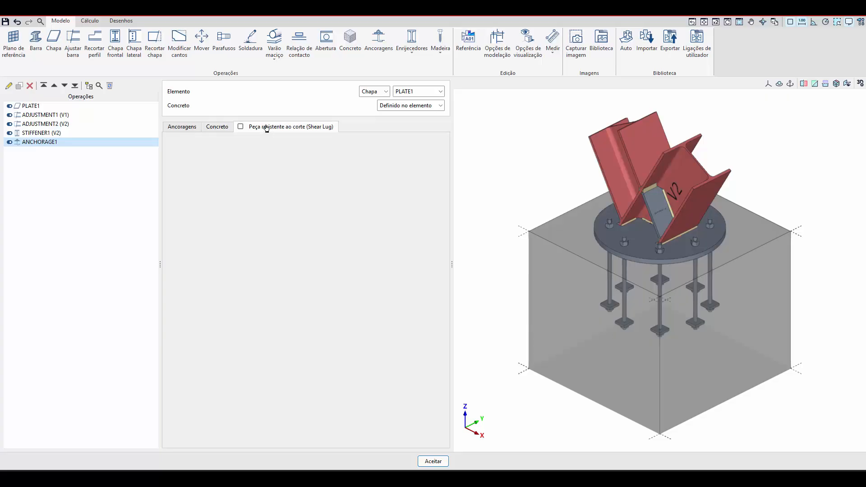
left_click(183, 128)
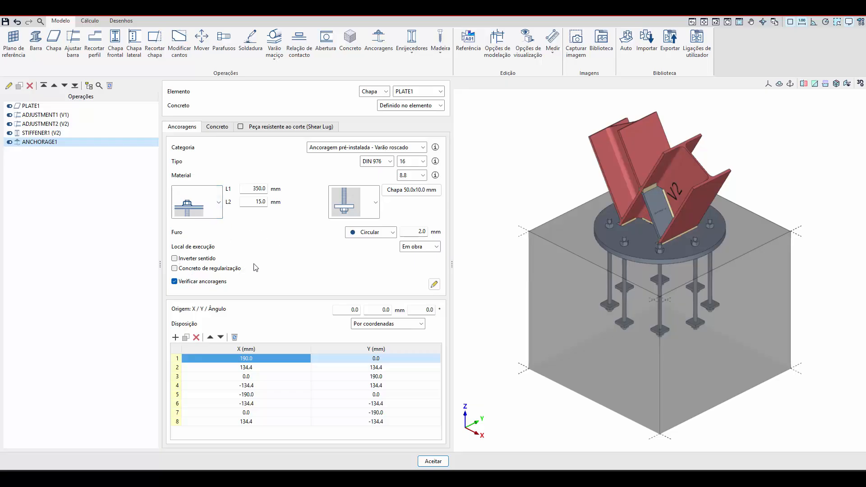
left_click(375, 206)
left_click(374, 205)
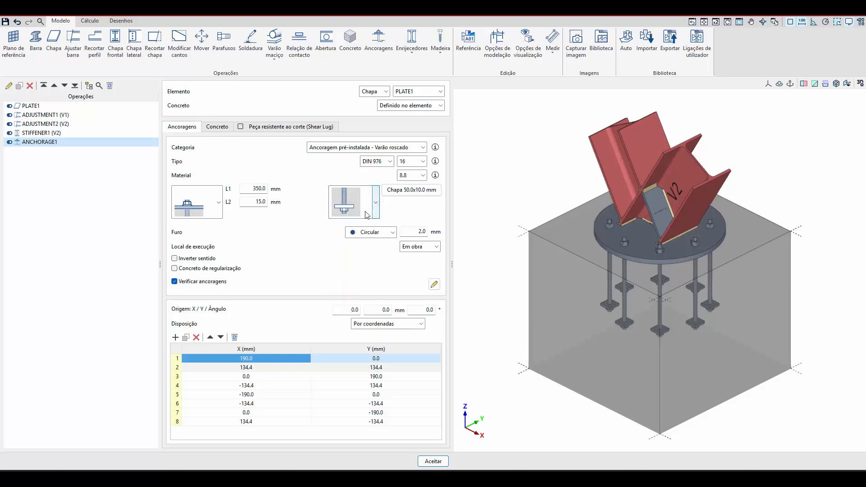
- Review the base plate connection's stress/strain utilisation results and the available result quantities
left_click(93, 21)
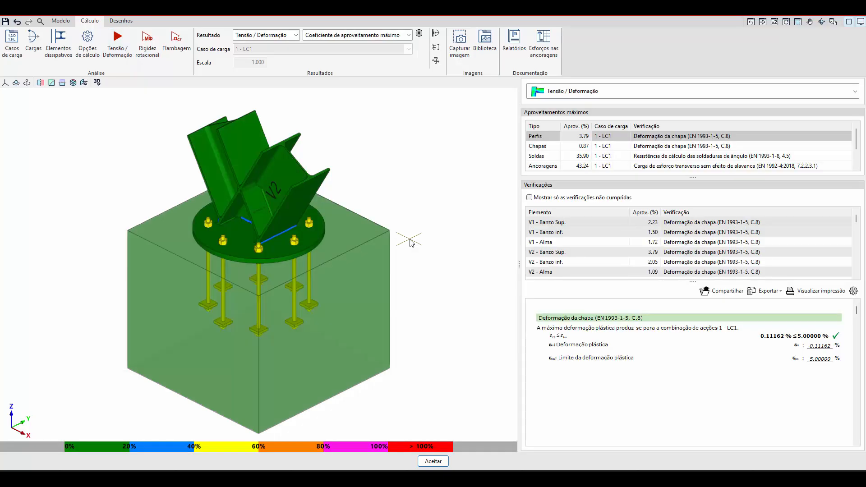
left_click(343, 37)
left_click(342, 37)
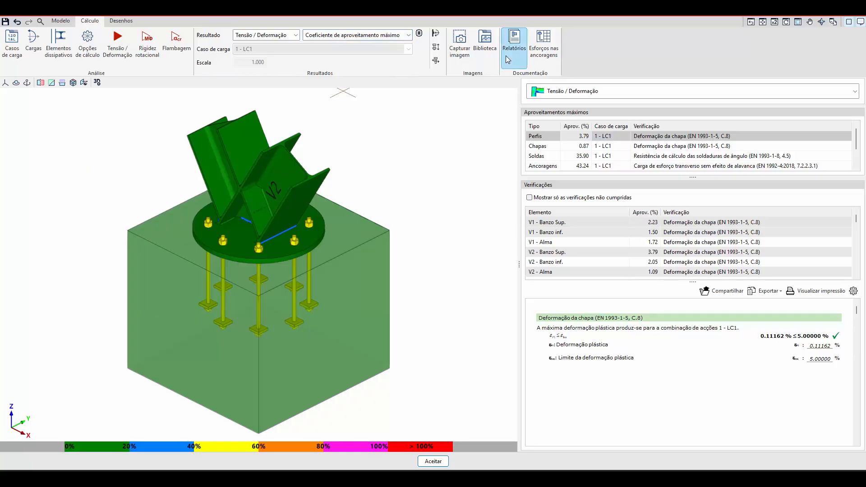
- Generate the base plate connection's report with the detailed checks chapter (Verificações pormenorizadas) included
left_click(514, 43)
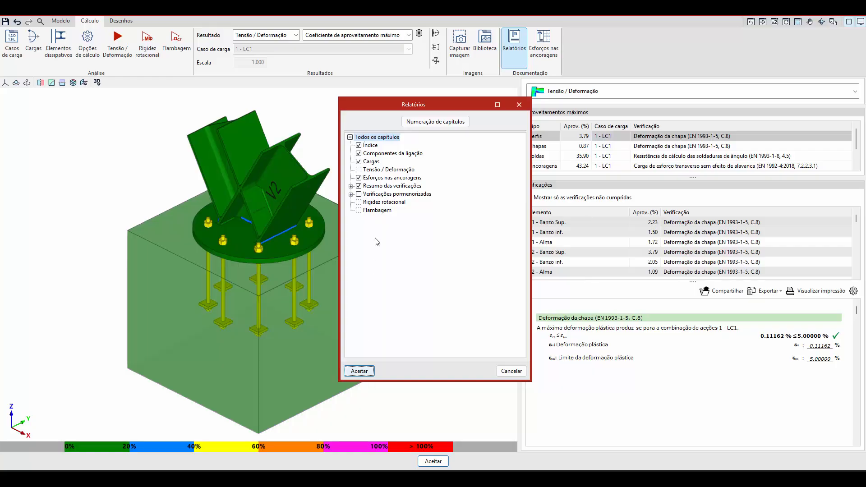
left_click(358, 194)
left_click(371, 371)
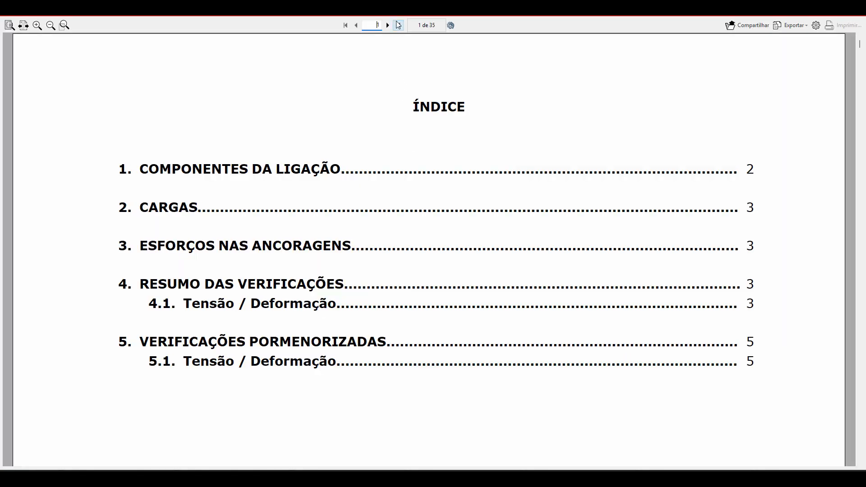
- Examine the weld checks of STIFFENER1 on page 35 of the report and close the report and its chapter selection
left_click(399, 25)
scroll(411, 144, "down", 3)
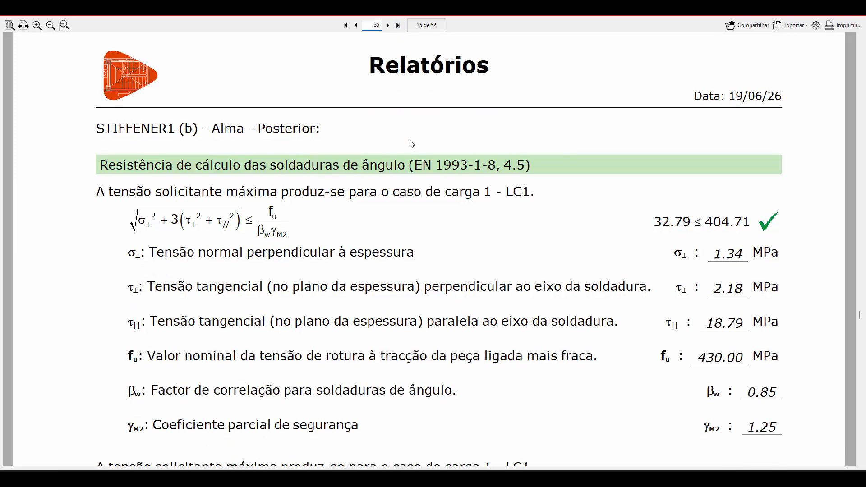
scroll(412, 143, "down", 2)
scroll(412, 144, "down", 4)
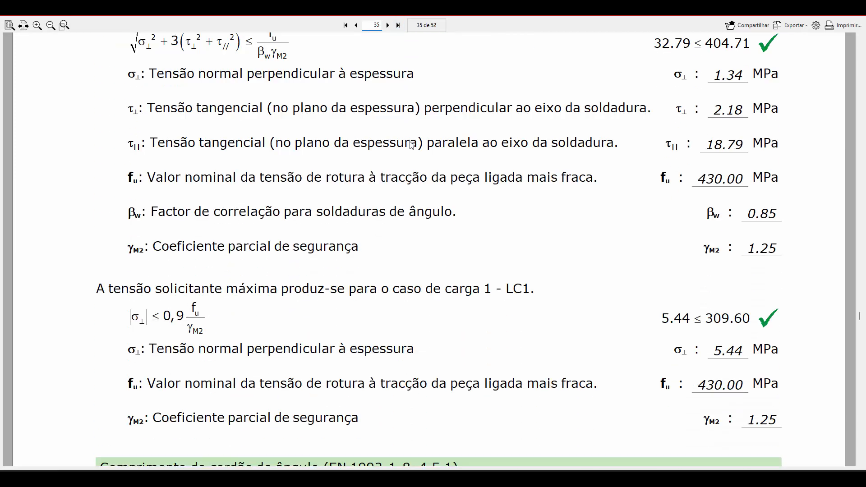
scroll(410, 144, "down", 1)
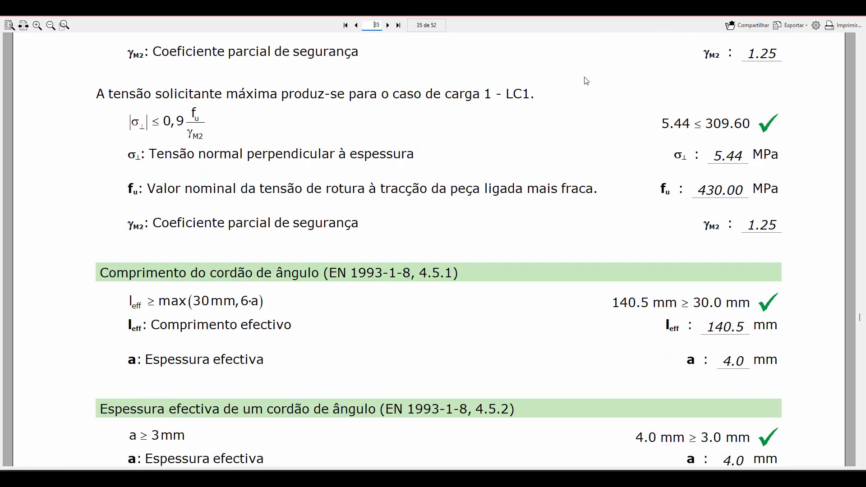
left_click(854, 12)
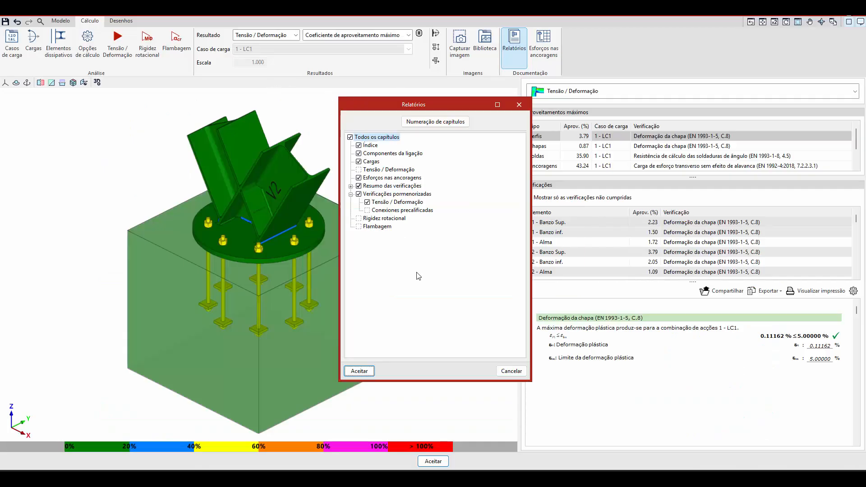
left_click(514, 371)
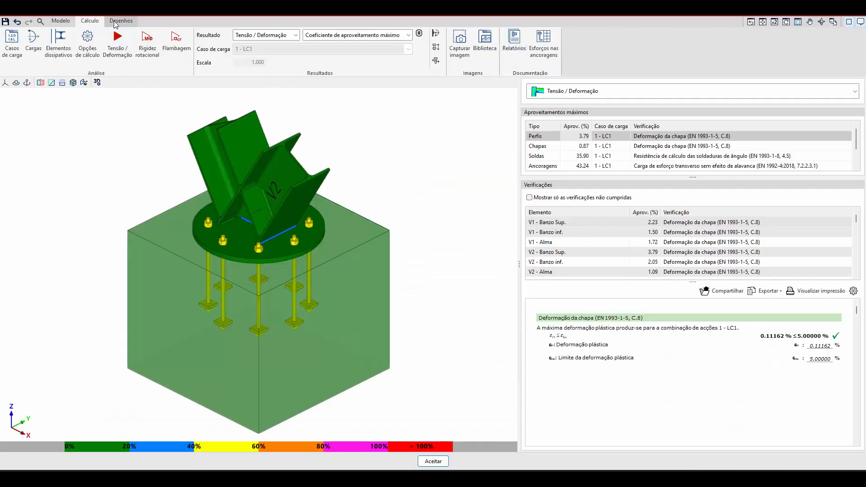
- Open the Vista 3D scene on the N6 drawing for editing and shift the model upwards within its frame
left_click(121, 21)
scroll(446, 183, "up", 1)
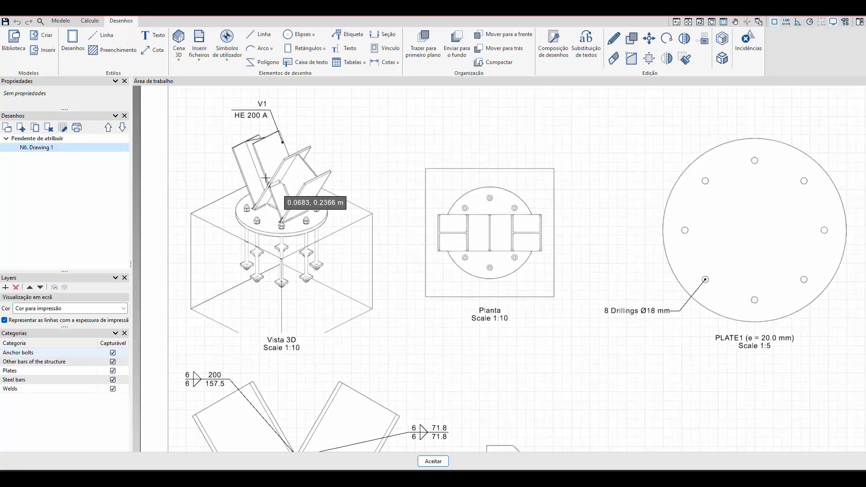
middle_click_drag(264, 177, 285, 194)
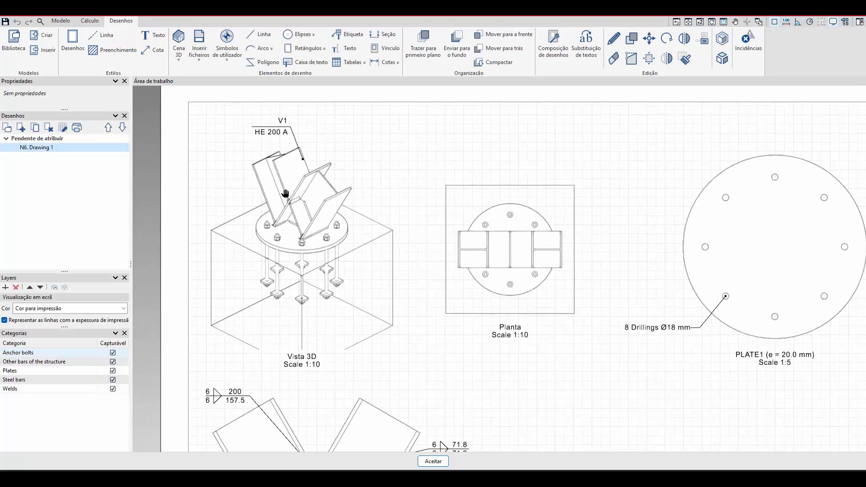
left_click(614, 39)
left_click(359, 220)
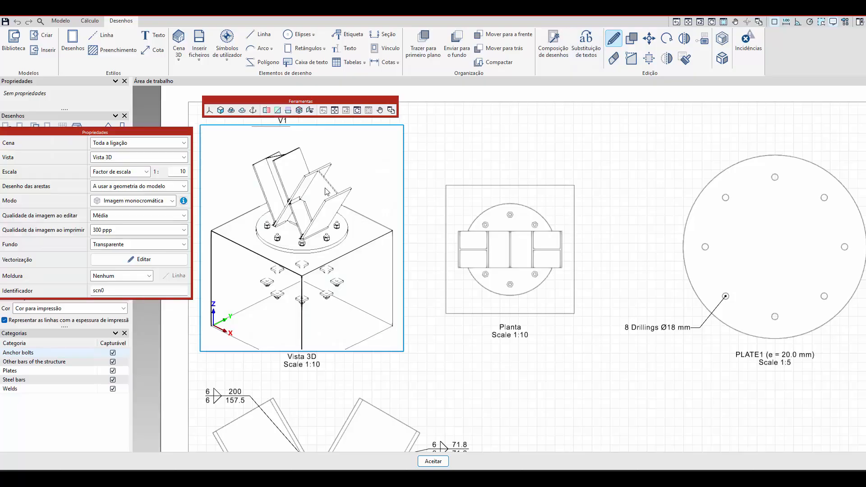
middle_click_drag(323, 243, 321, 211)
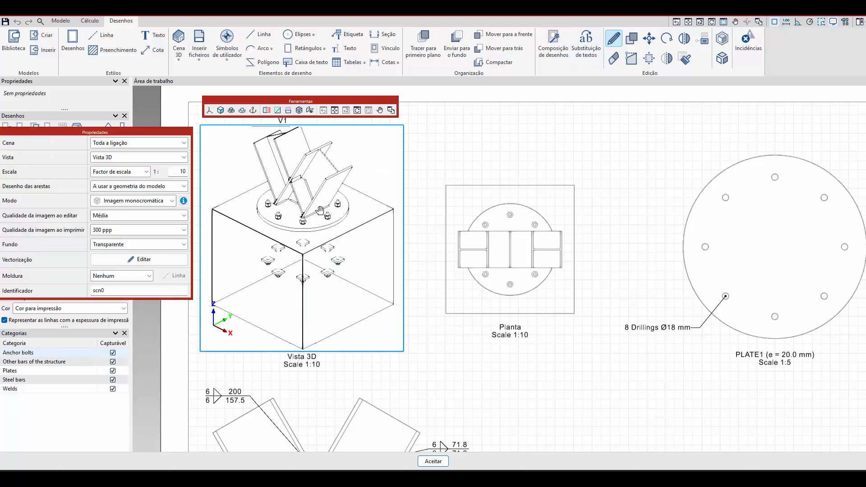
- Set the Vista 3D scene's image mode to hybrid (Imagem híbrida) and apply the change to the drawing
left_click(131, 201)
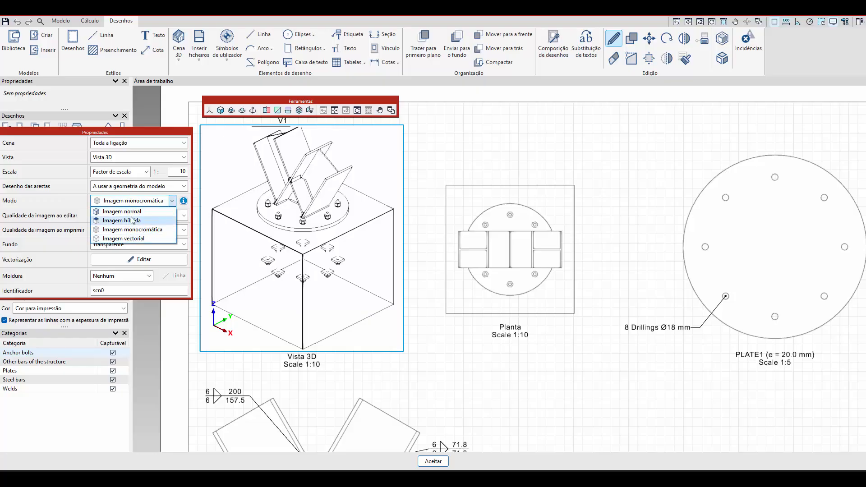
left_click(131, 221)
left_click(433, 162)
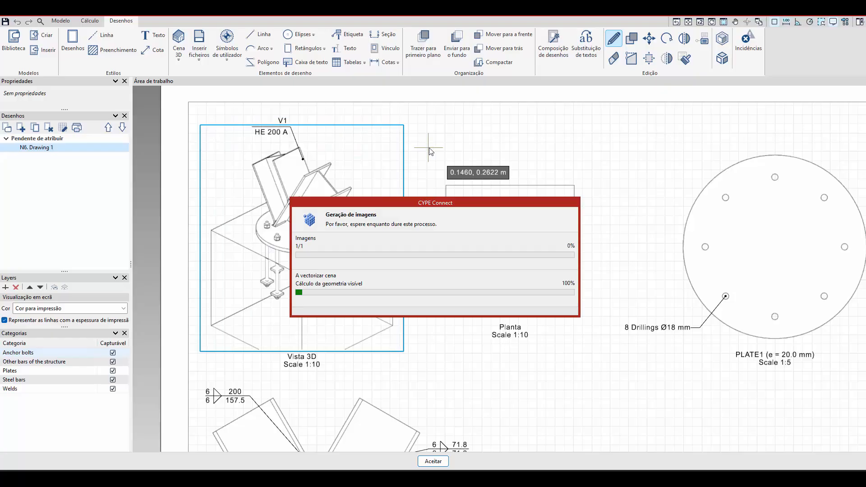